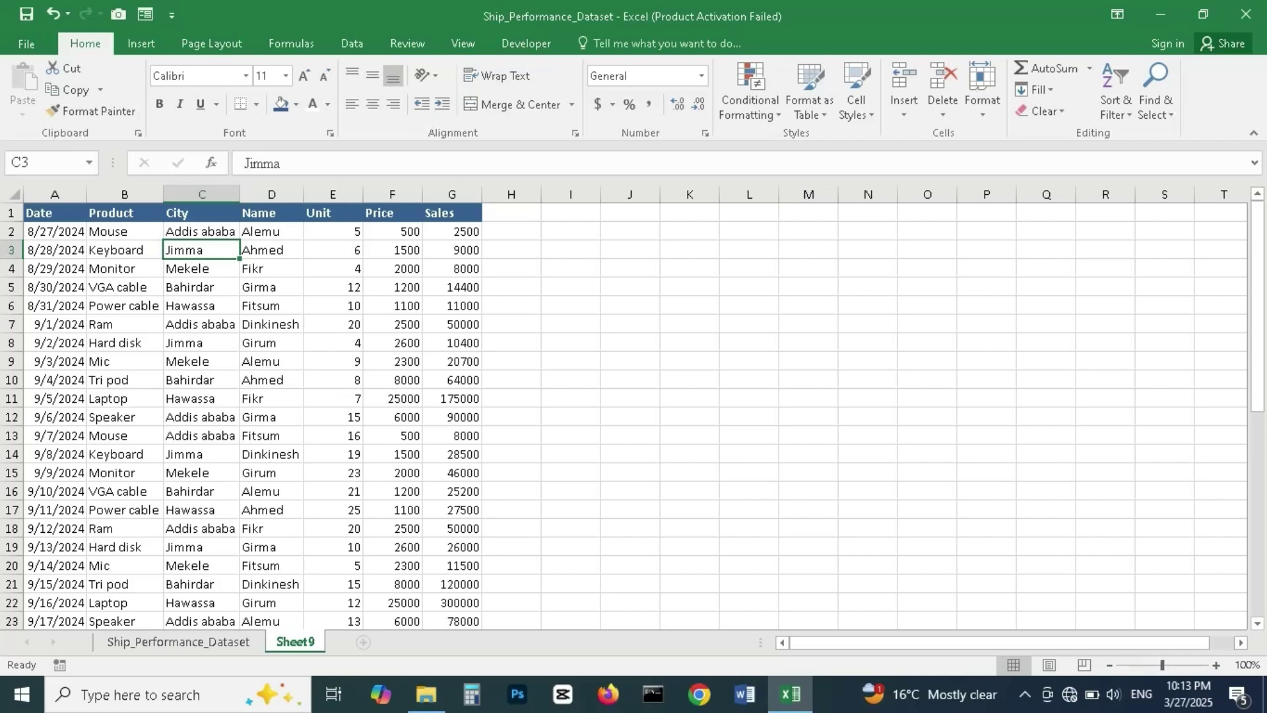
# Examine the sales records from the first rows down past the last one.
pyautogui.click(533, 398)
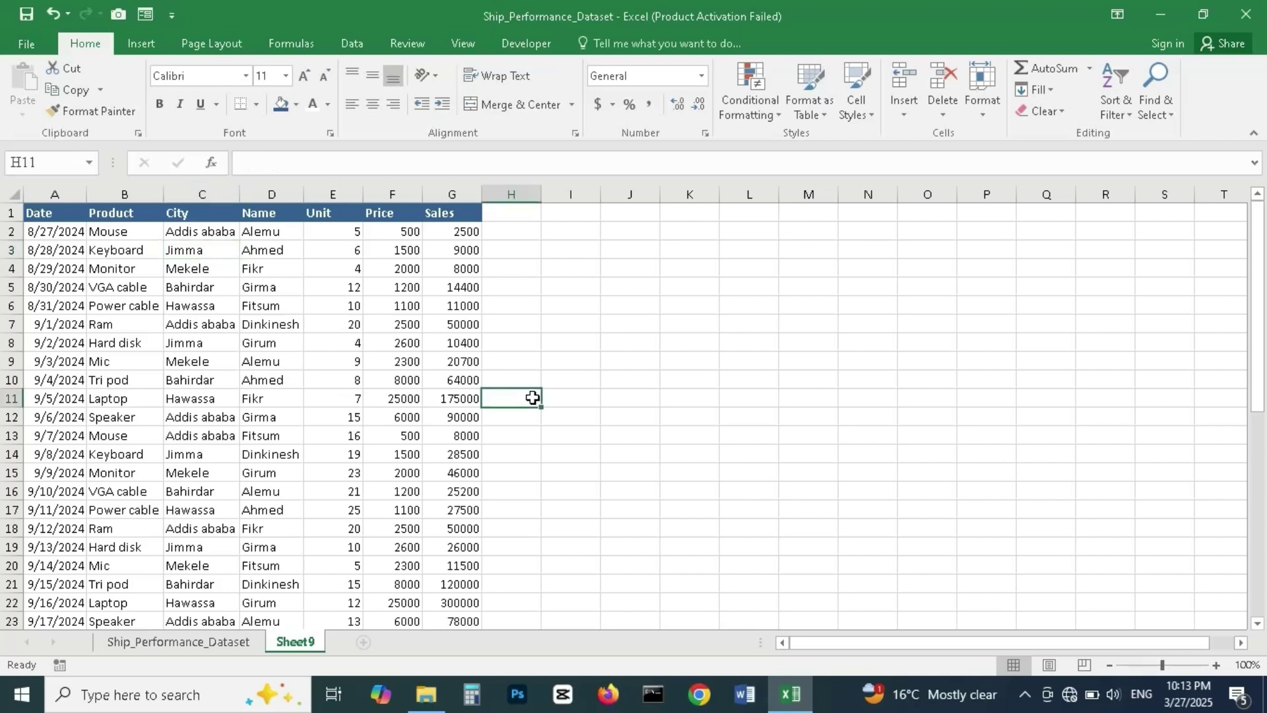
pyautogui.press('Down')
pyautogui.press('Down')
pyautogui.press('Down')
pyautogui.press('Down')
pyautogui.press('Down')
pyautogui.press('Down')
pyautogui.press('Down')
pyautogui.press('Down')
pyautogui.press('Down')
pyautogui.press('Down')
pyautogui.press('Down')
pyautogui.press('Down')
pyautogui.press('Down')
pyautogui.press('Down')
pyautogui.press('Down')
pyautogui.press('Down')
pyautogui.press('Down')
pyautogui.press('Down')
pyautogui.press('Down')
pyautogui.press('Down')
pyautogui.press('Down')
pyautogui.press('Down')
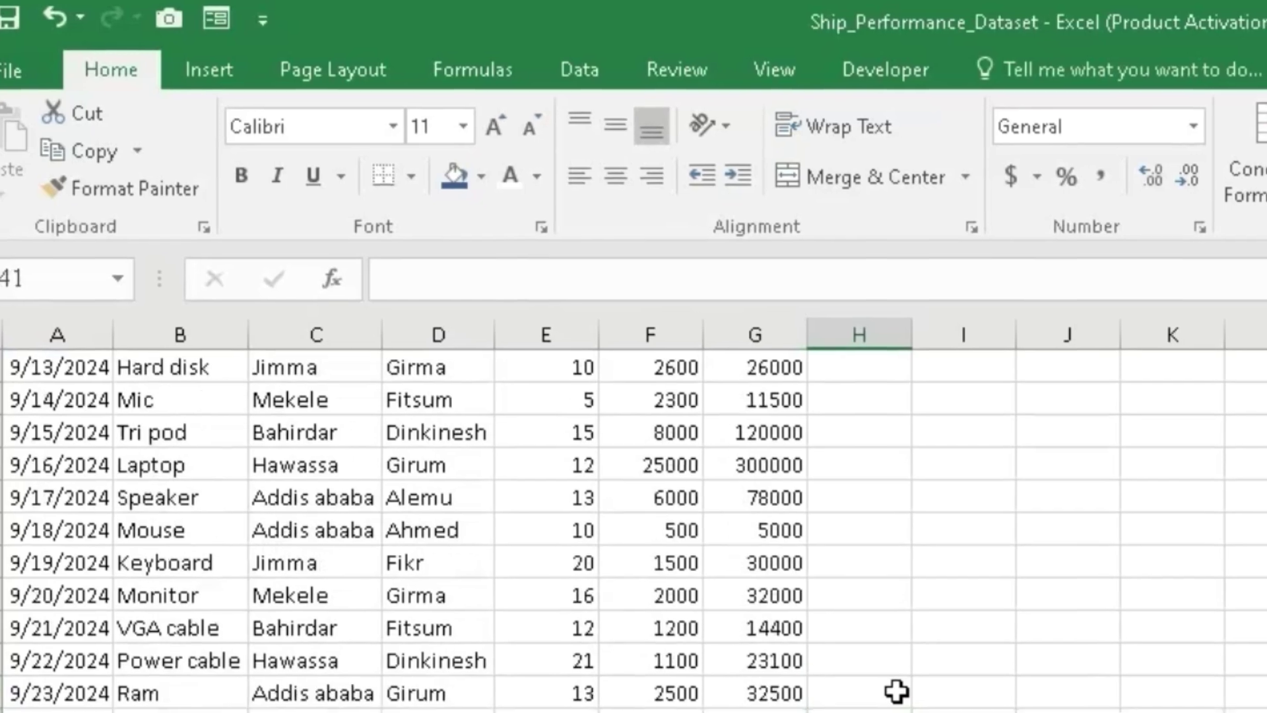
pyautogui.press('Down')
pyautogui.press('Down')
pyautogui.press('Down')
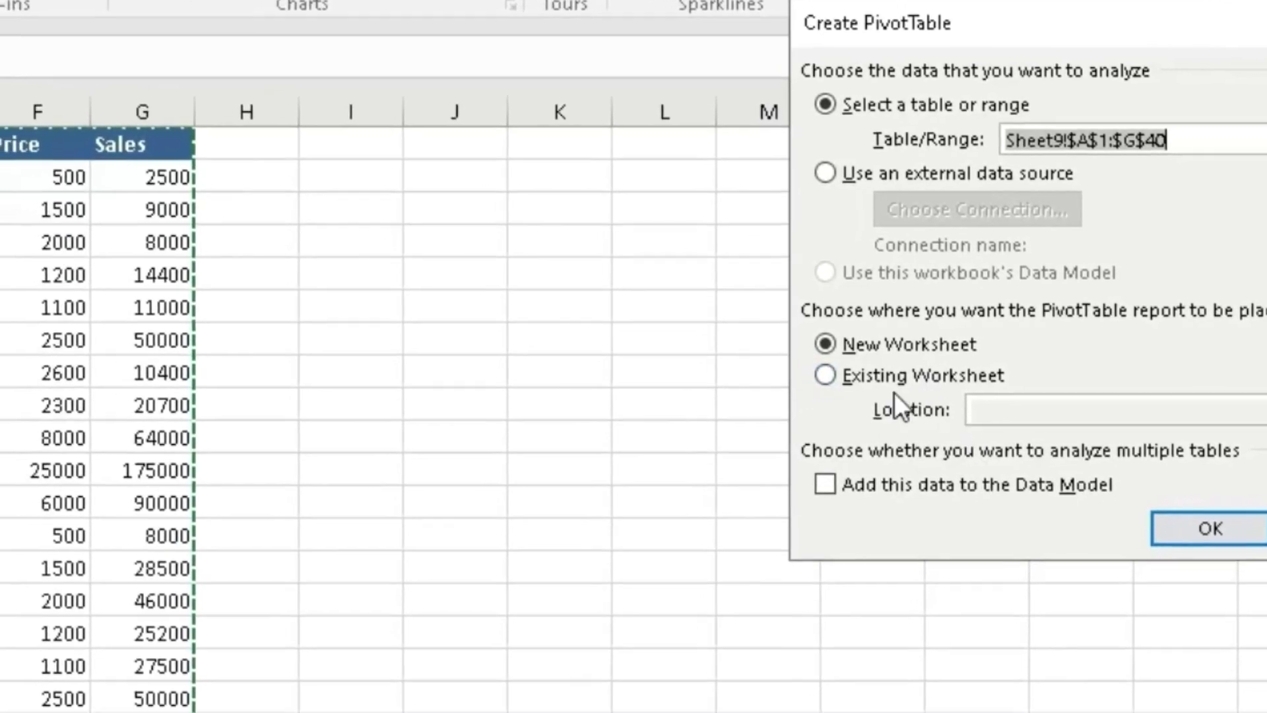
# Create the PivotTable from Sheet9!$A$1:$G$40 in the existing worksheet at Sheet9!$I$1, accepting replacement of existing data.
pyautogui.click(816, 378)
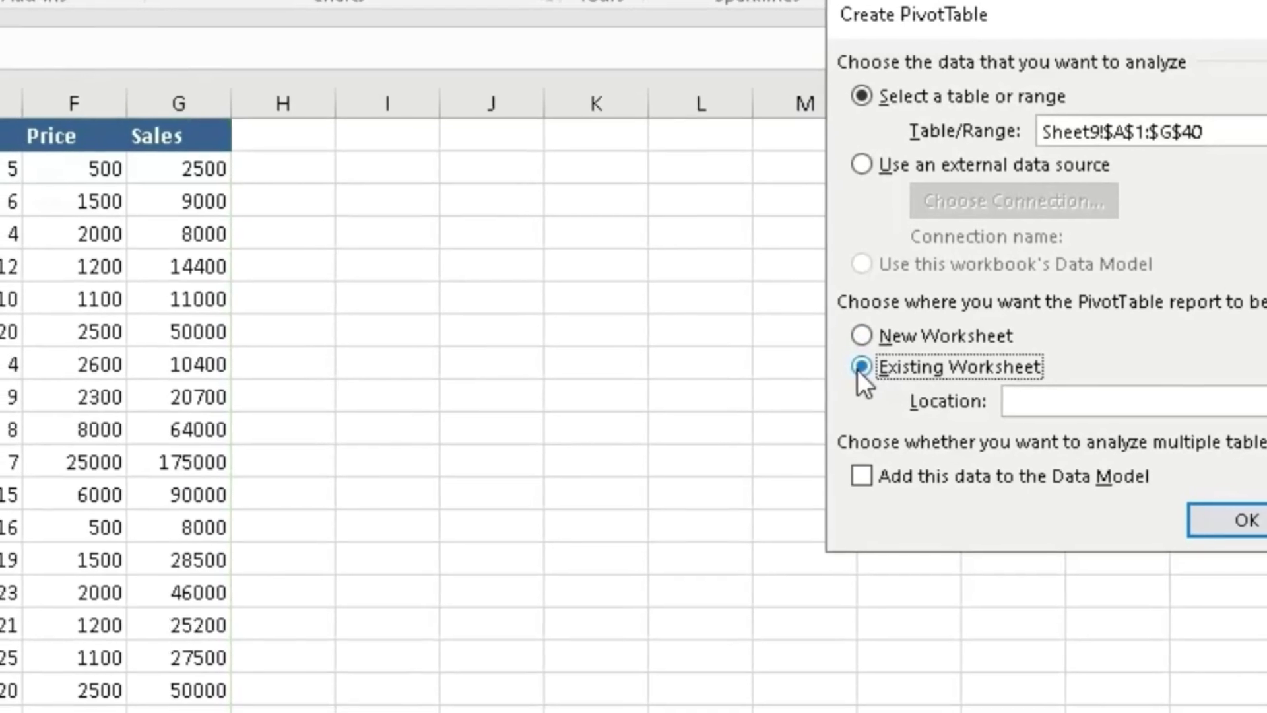
pyautogui.click(1059, 404)
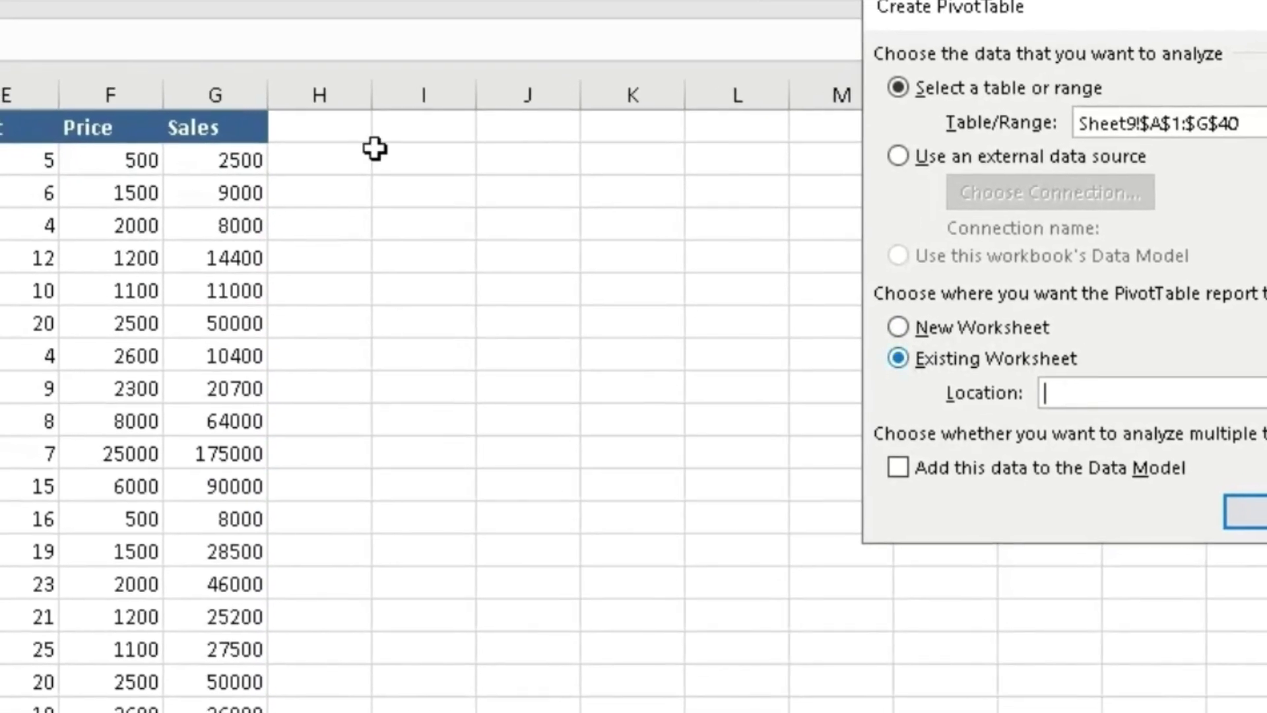
pyautogui.click(424, 134)
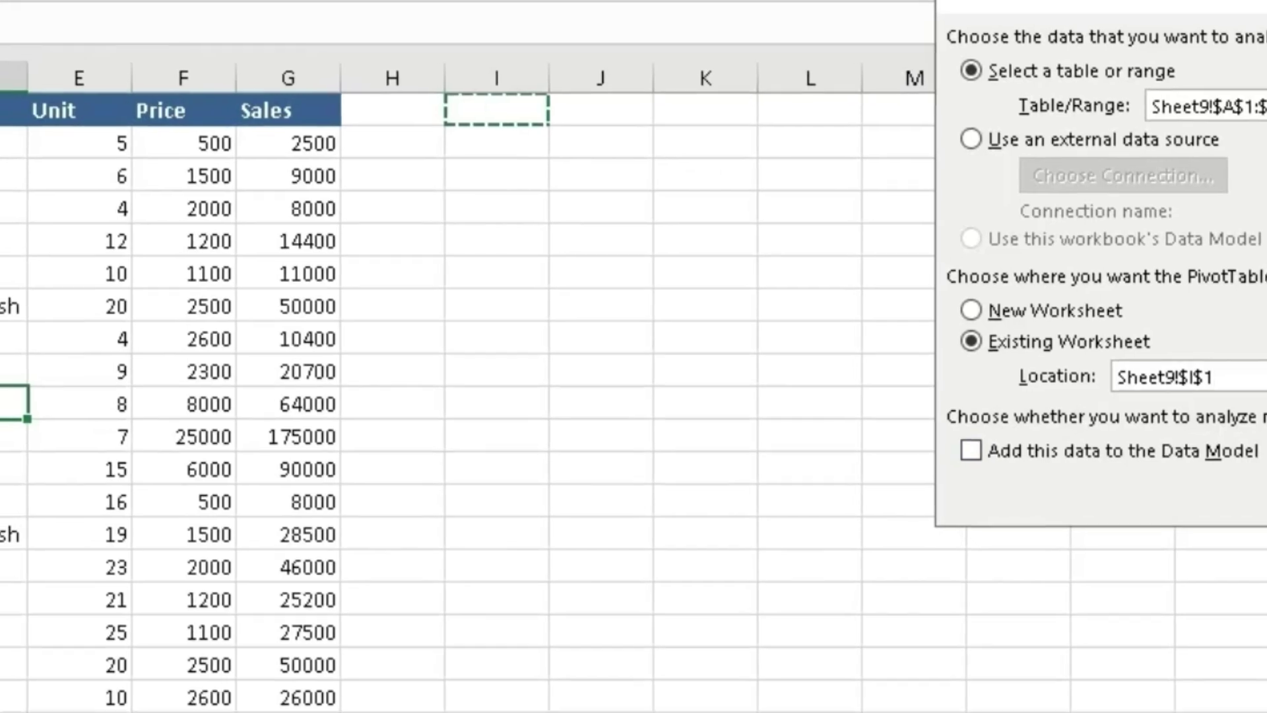
pyautogui.click(1222, 461)
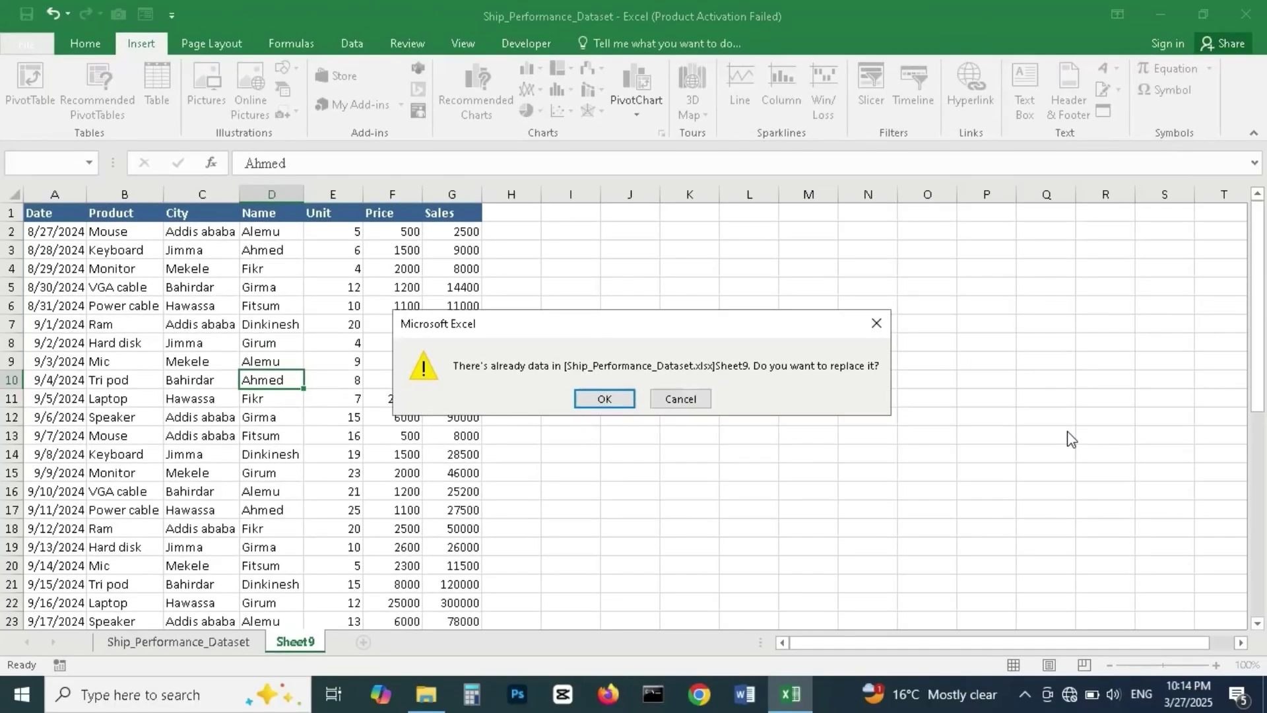
pyautogui.click(604, 400)
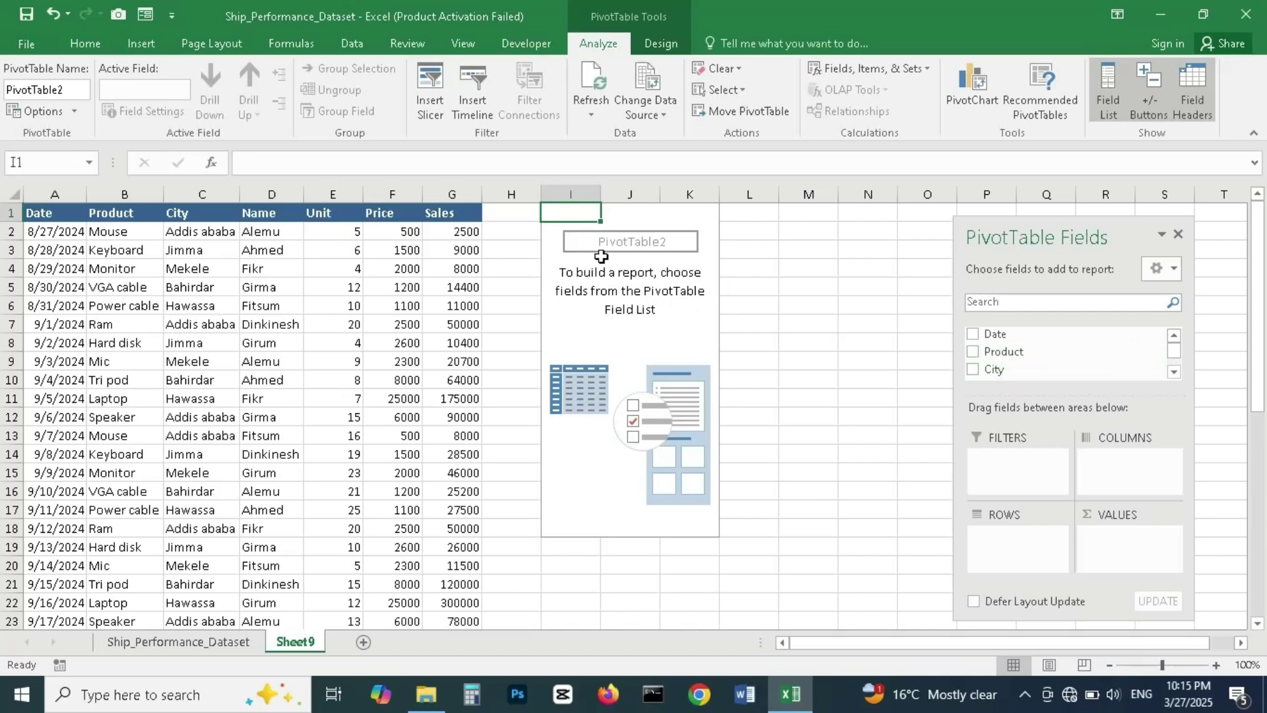
# Look through the available pivot fields, then move the PivotTable Fields pane higher and make it taller.
pyautogui.click(1175, 373)
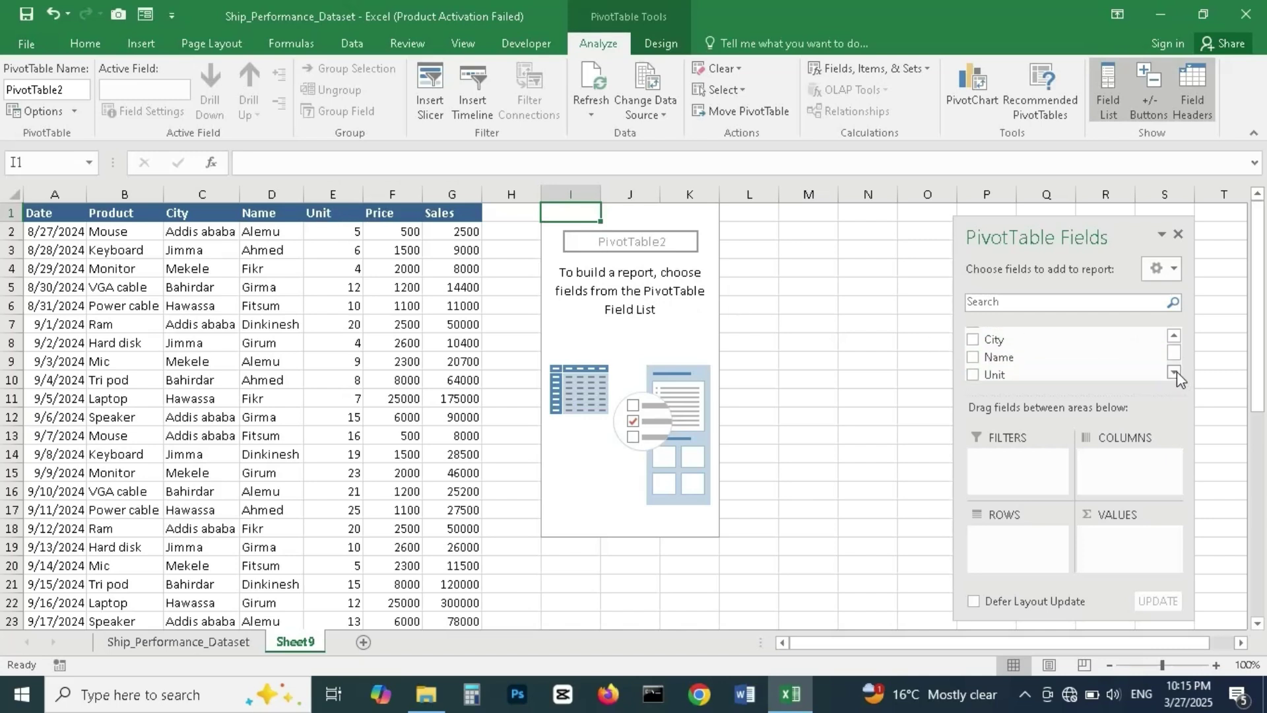
pyautogui.click(1176, 373)
pyautogui.click(1173, 338)
pyautogui.moveTo(1090, 231); pyautogui.dragTo(1040, 148)
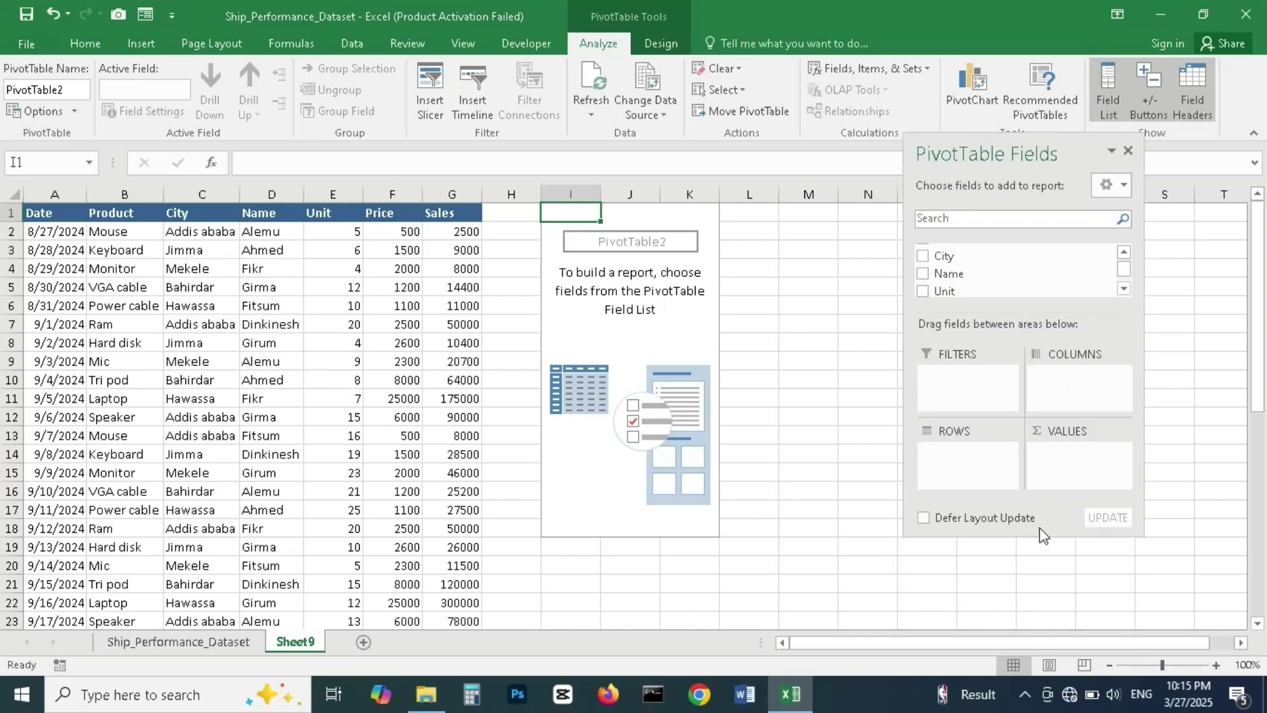
pyautogui.moveTo(1022, 532); pyautogui.dragTo(1029, 601)
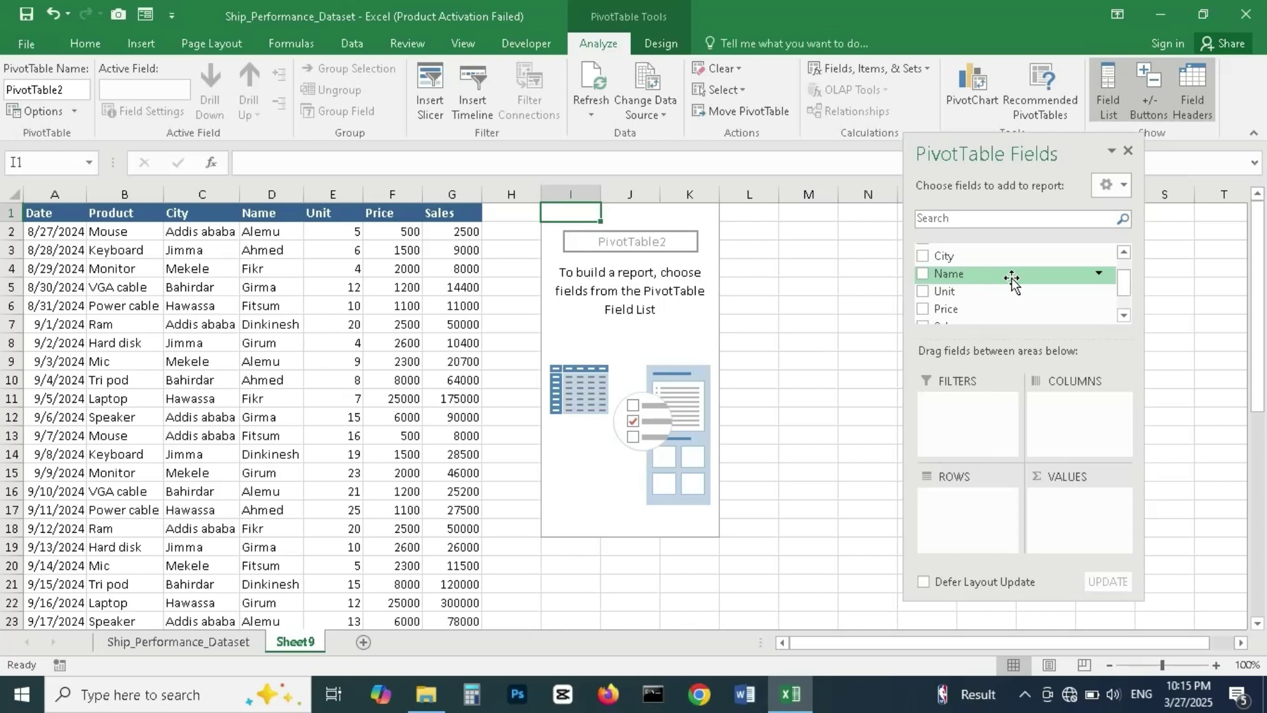
# Lay out the PivotTable with Name as rows, City as columns and Sales as values, and move the field pane clear of it.
pyautogui.moveTo(1012, 279); pyautogui.dragTo(957, 517)
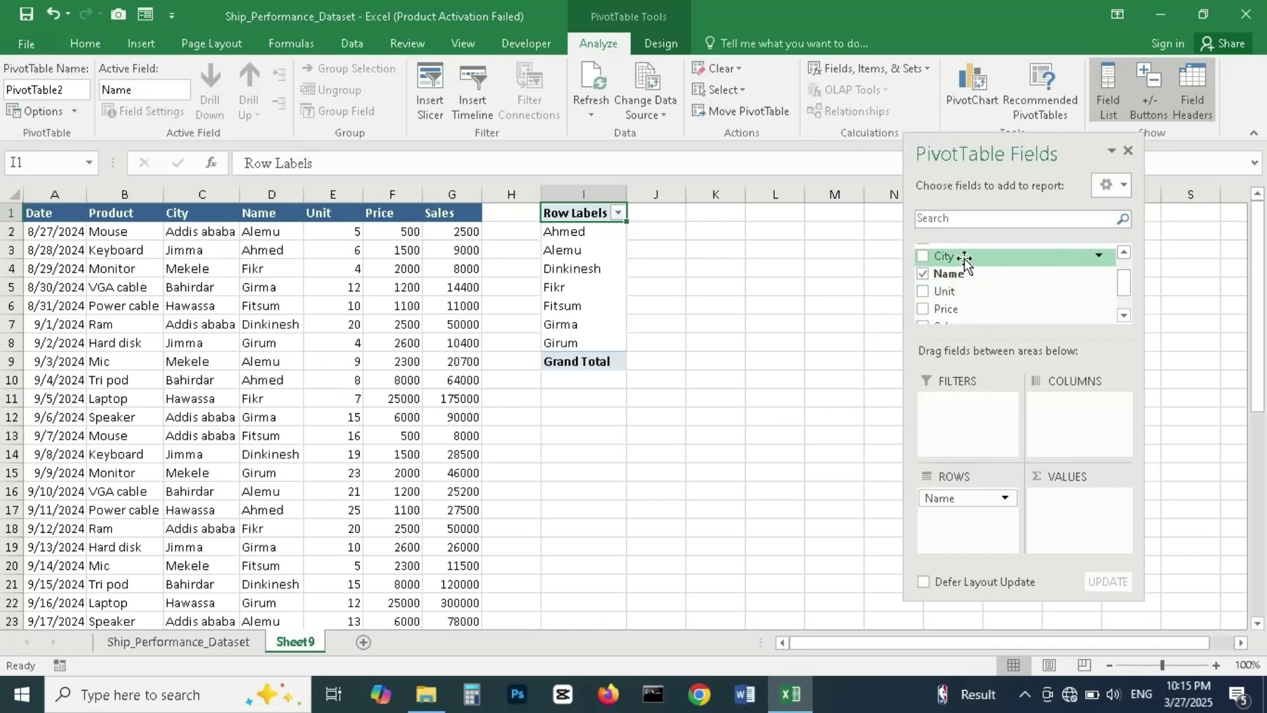
pyautogui.moveTo(967, 259); pyautogui.dragTo(1057, 417)
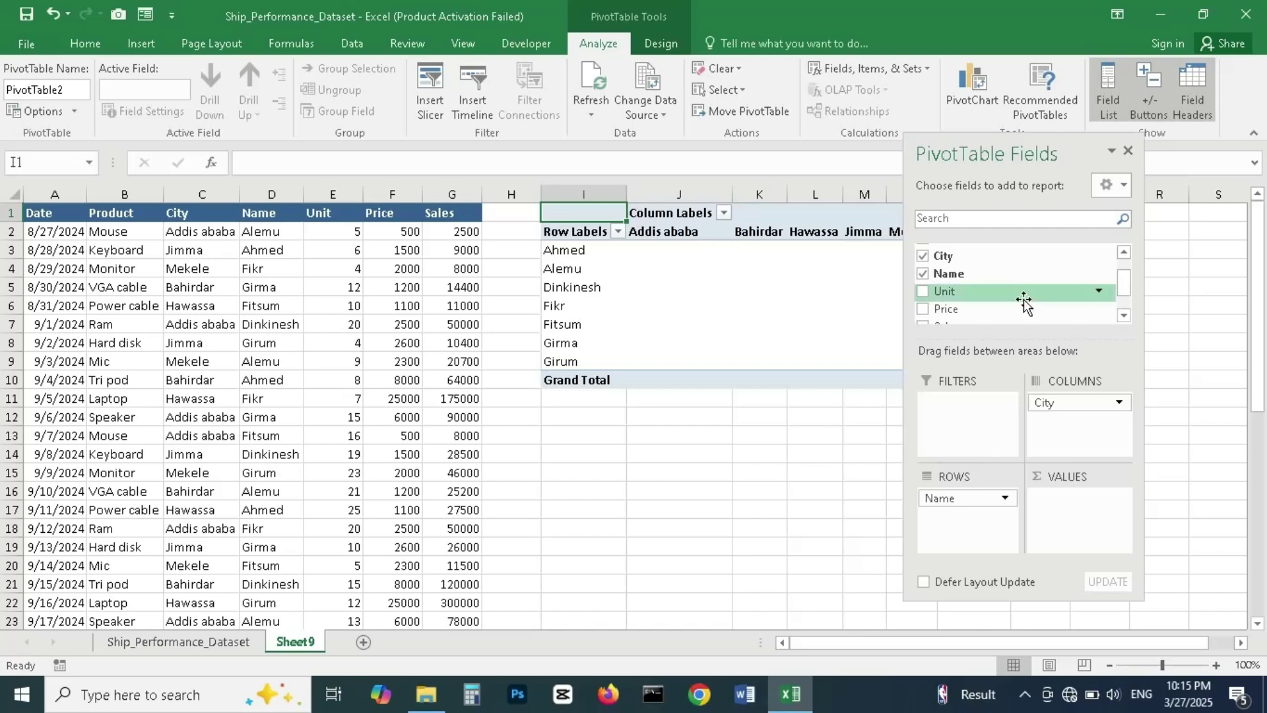
pyautogui.click(1124, 319)
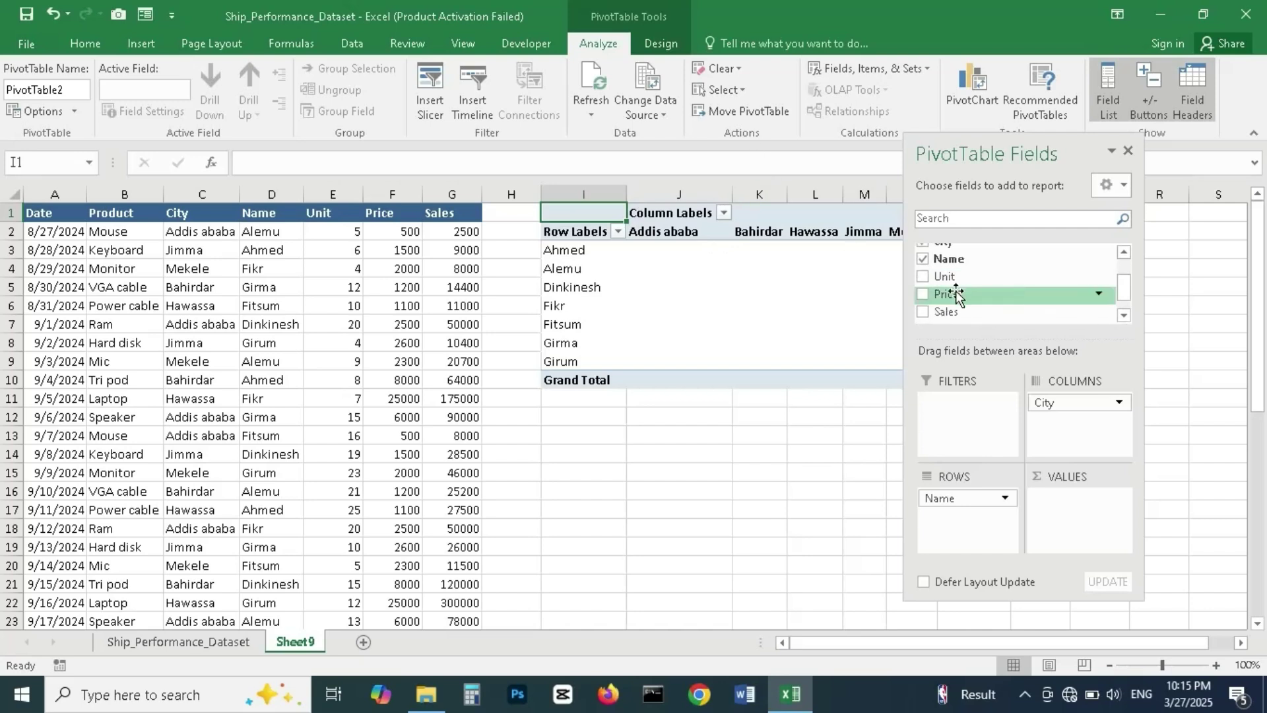
pyautogui.moveTo(950, 320); pyautogui.dragTo(1067, 509)
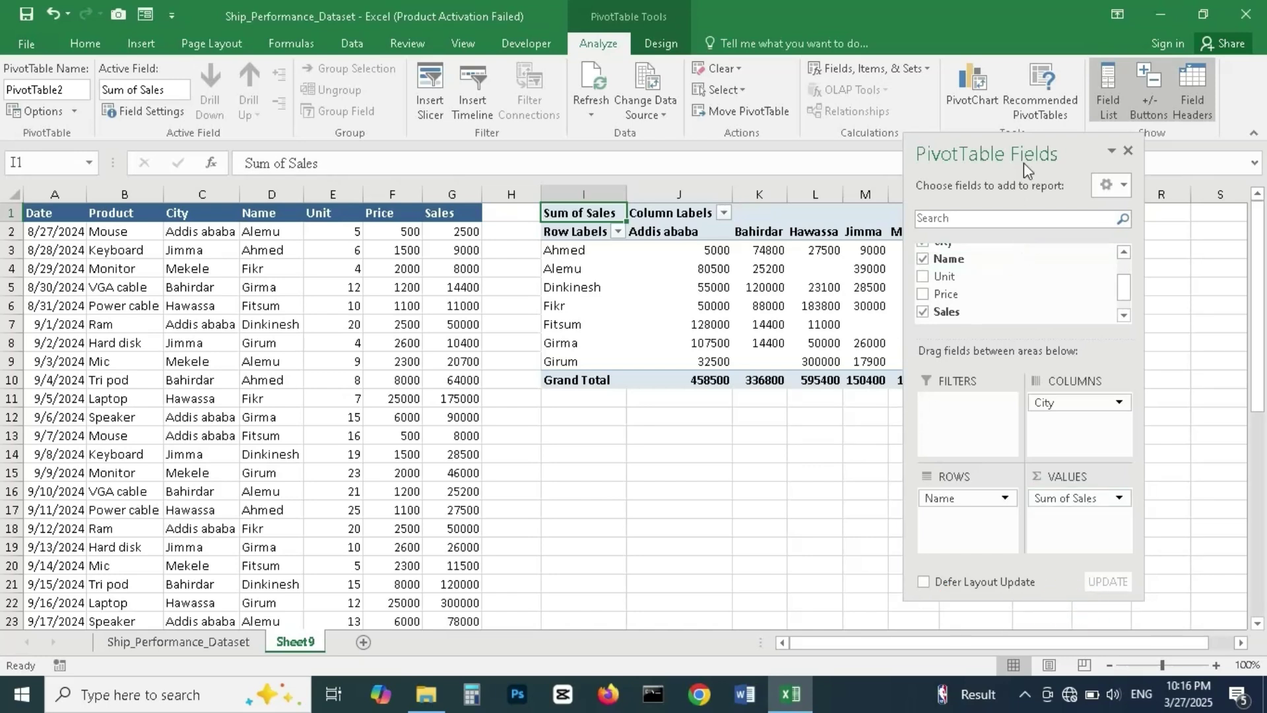
pyautogui.moveTo(1026, 153); pyautogui.dragTo(1215, 179)
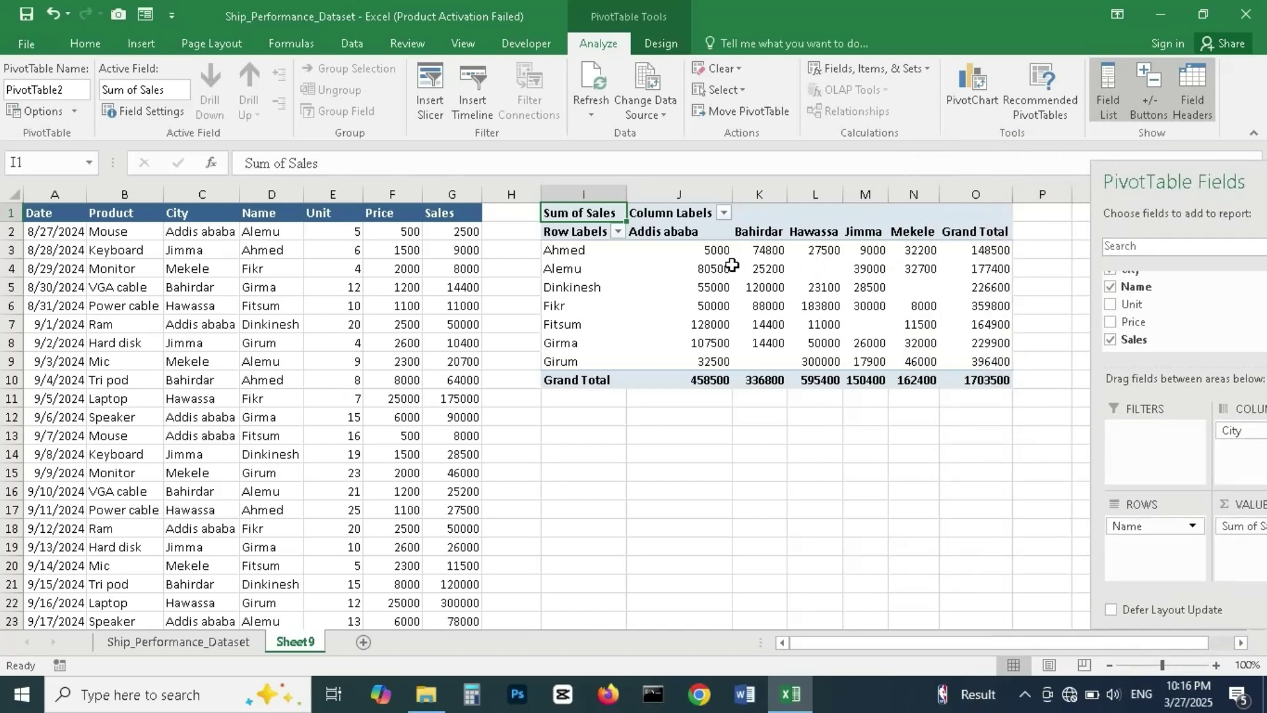
# Turn on banded rows for the PivotTable.
pyautogui.click(709, 254)
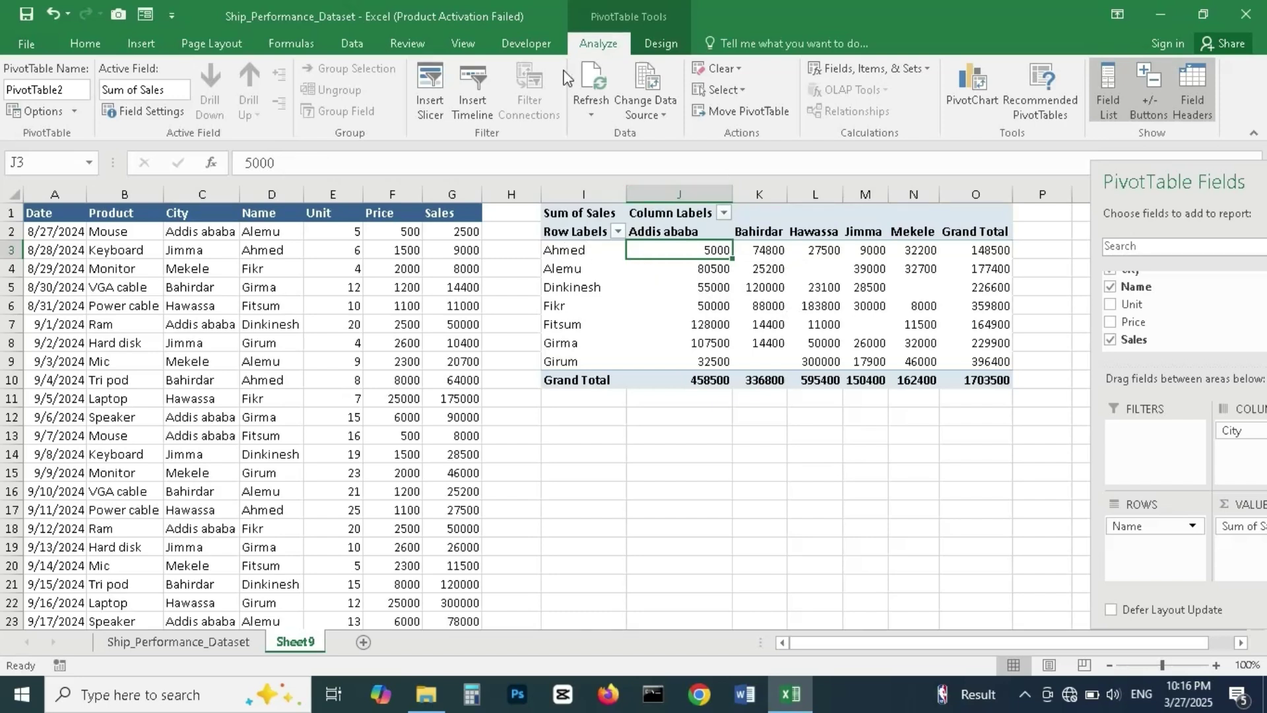
pyautogui.click(656, 44)
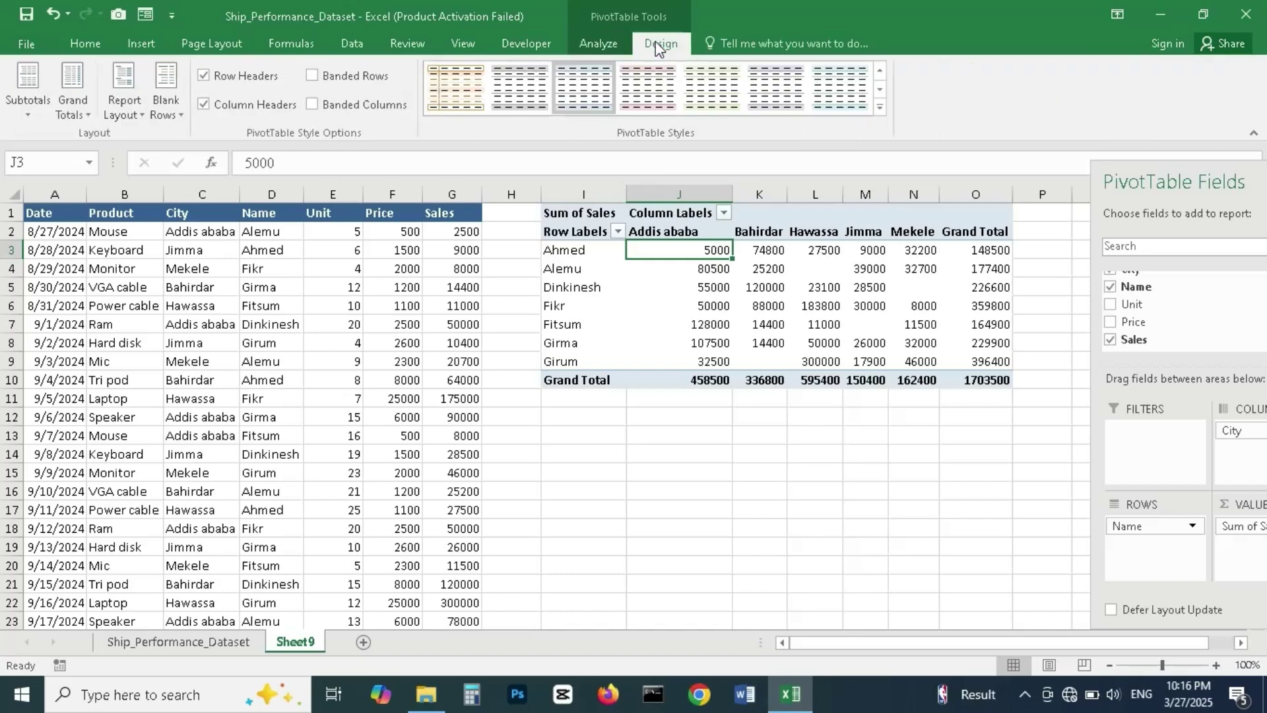
pyautogui.click(313, 77)
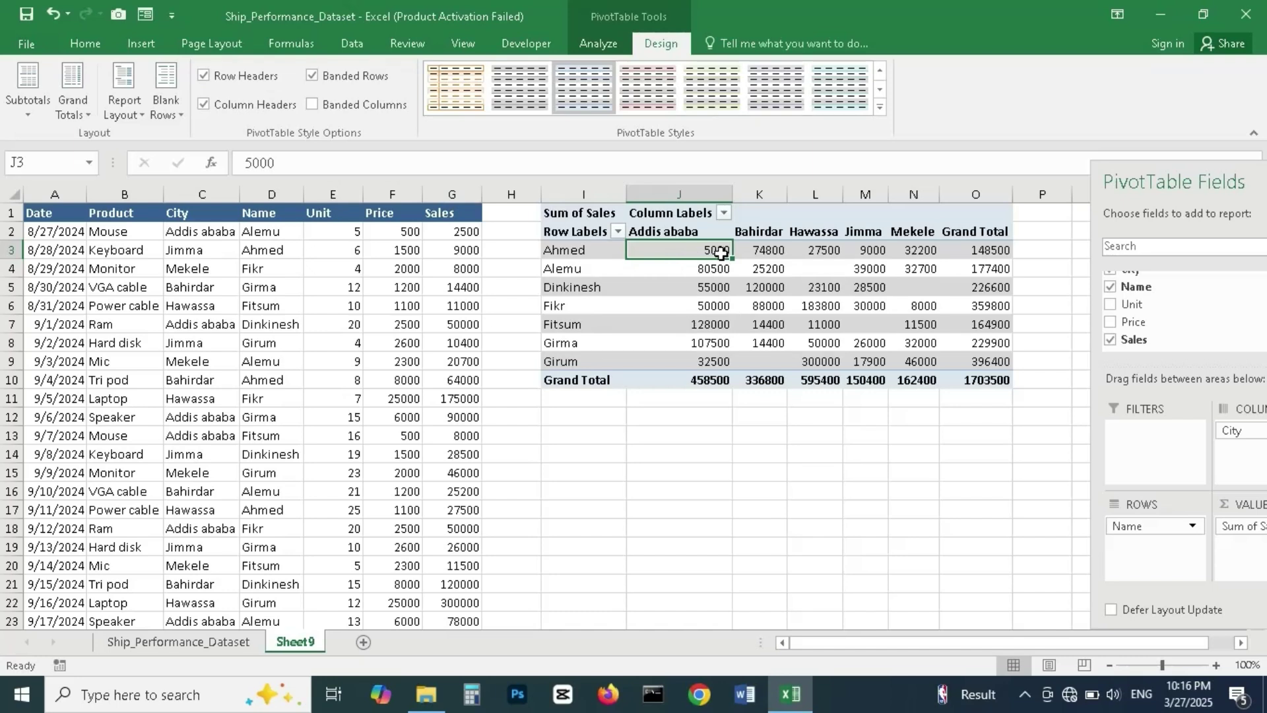
pyautogui.moveTo(719, 253)
# Rename the Sheet9 worksheet as Data.
pyautogui.rightClick(305, 649)
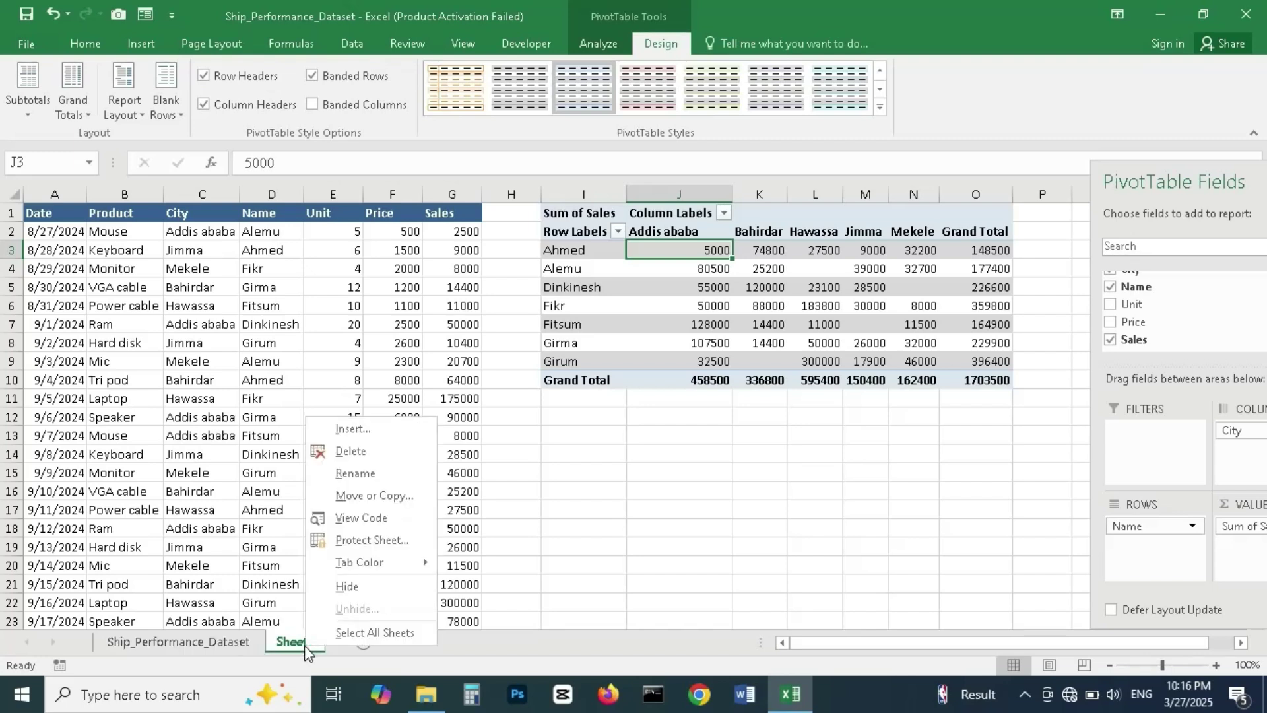
pyautogui.click(357, 474)
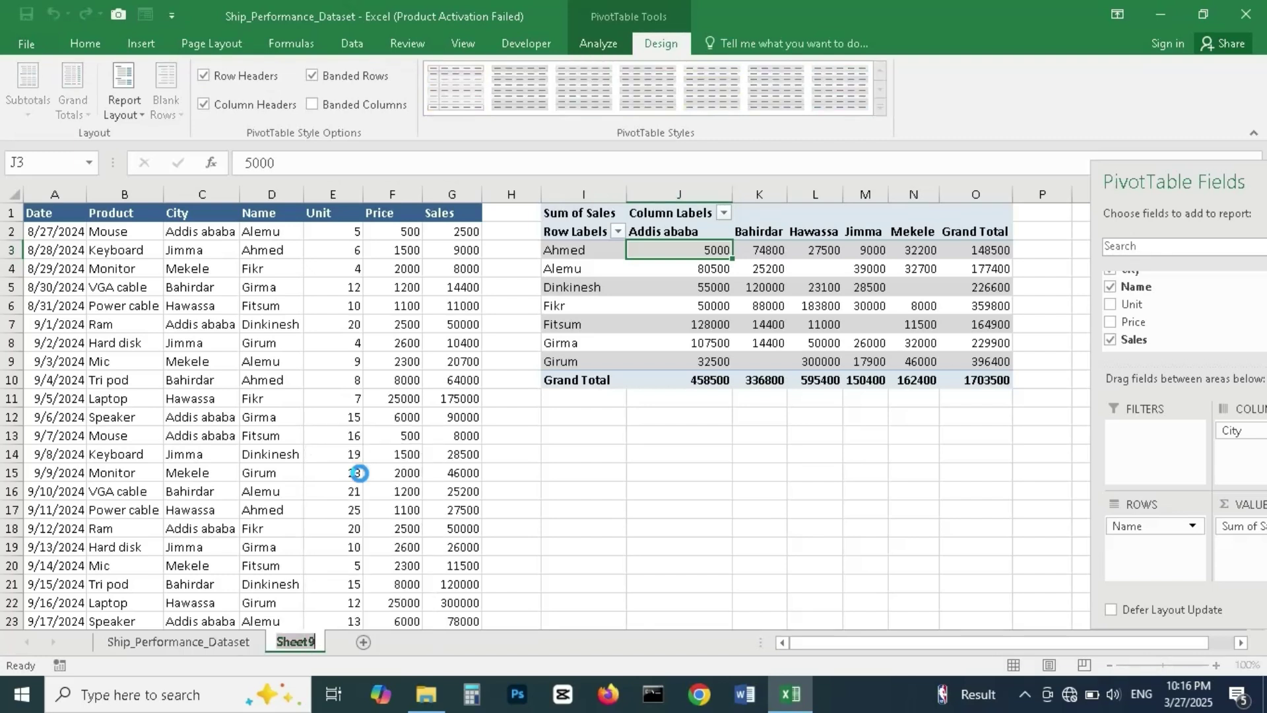
pyautogui.write('Data')
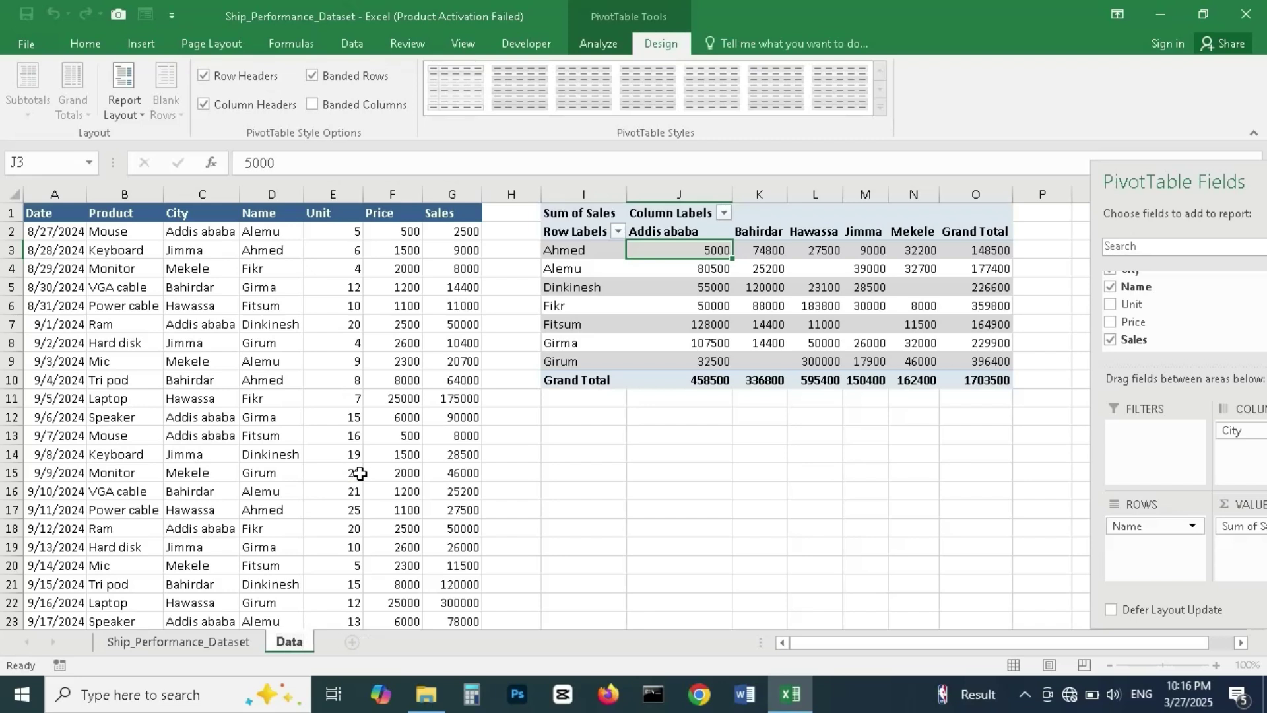
pyautogui.press('Return')
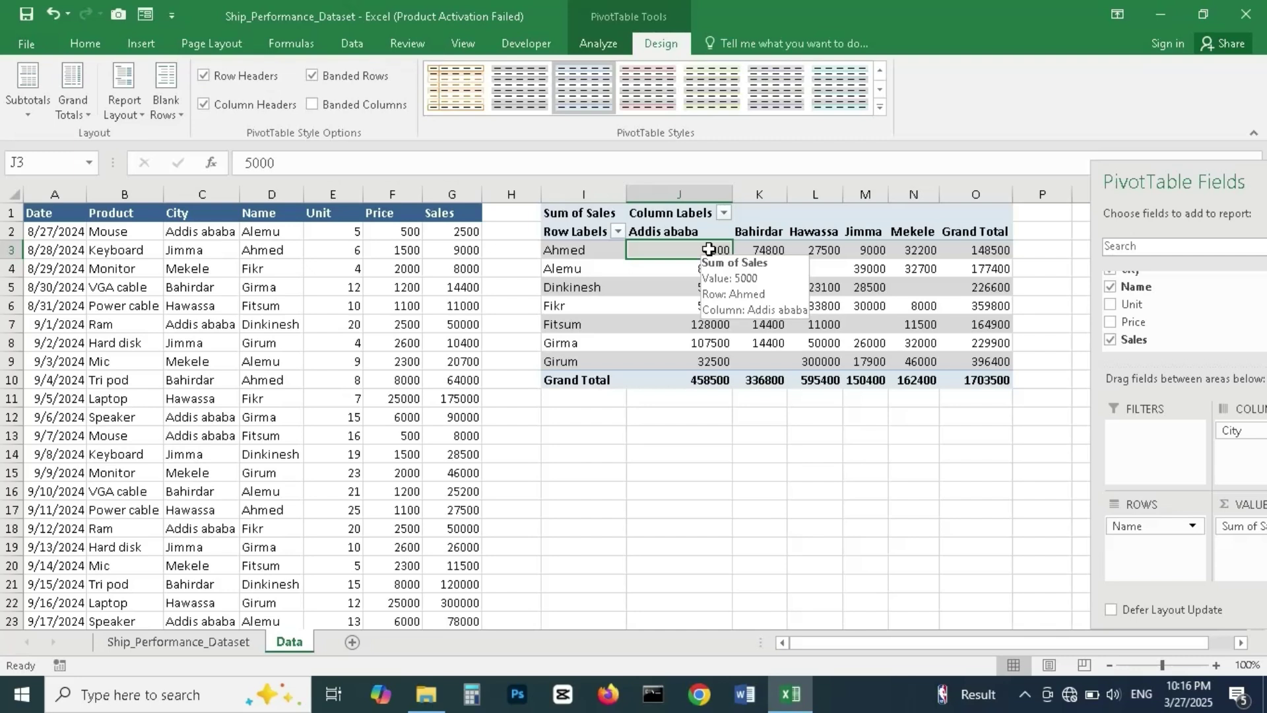
# Show the source records behind PivotTable cell J3, widen the Date and City columns, and check the record's name, unit, price and sales.
pyautogui.doubleClick(708, 250)
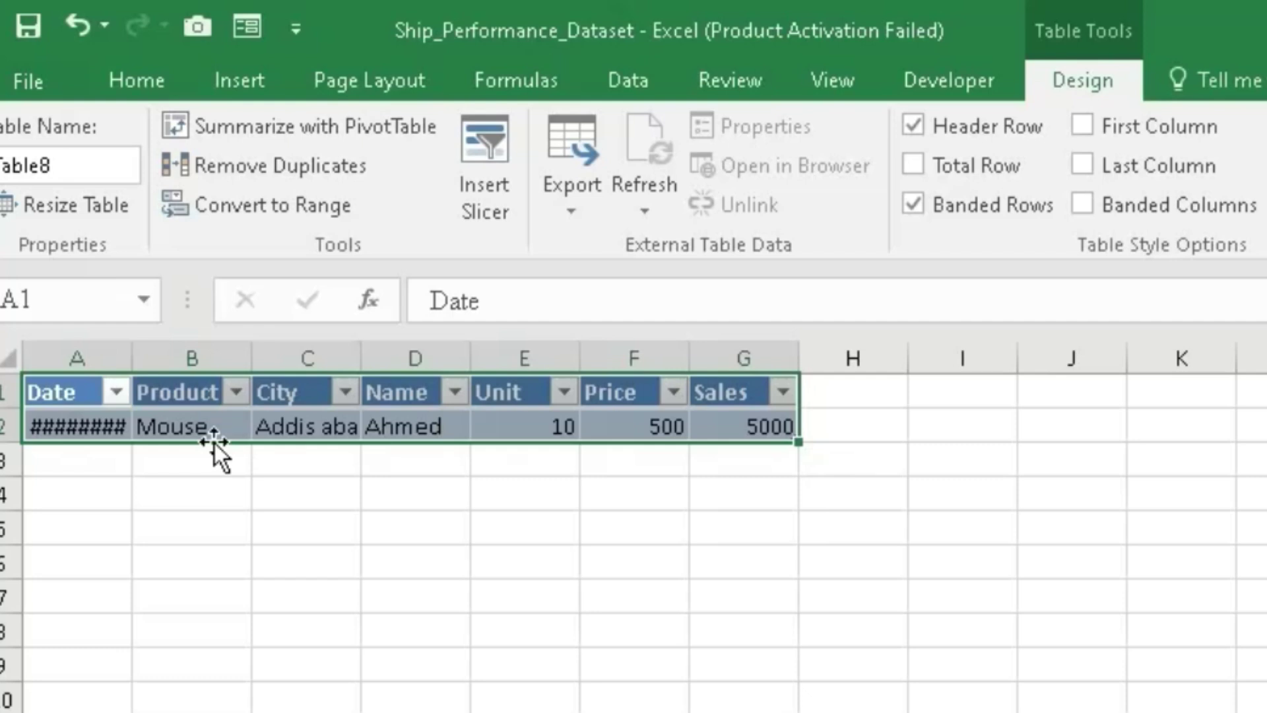
pyautogui.moveTo(130, 347); pyautogui.dragTo(139, 348)
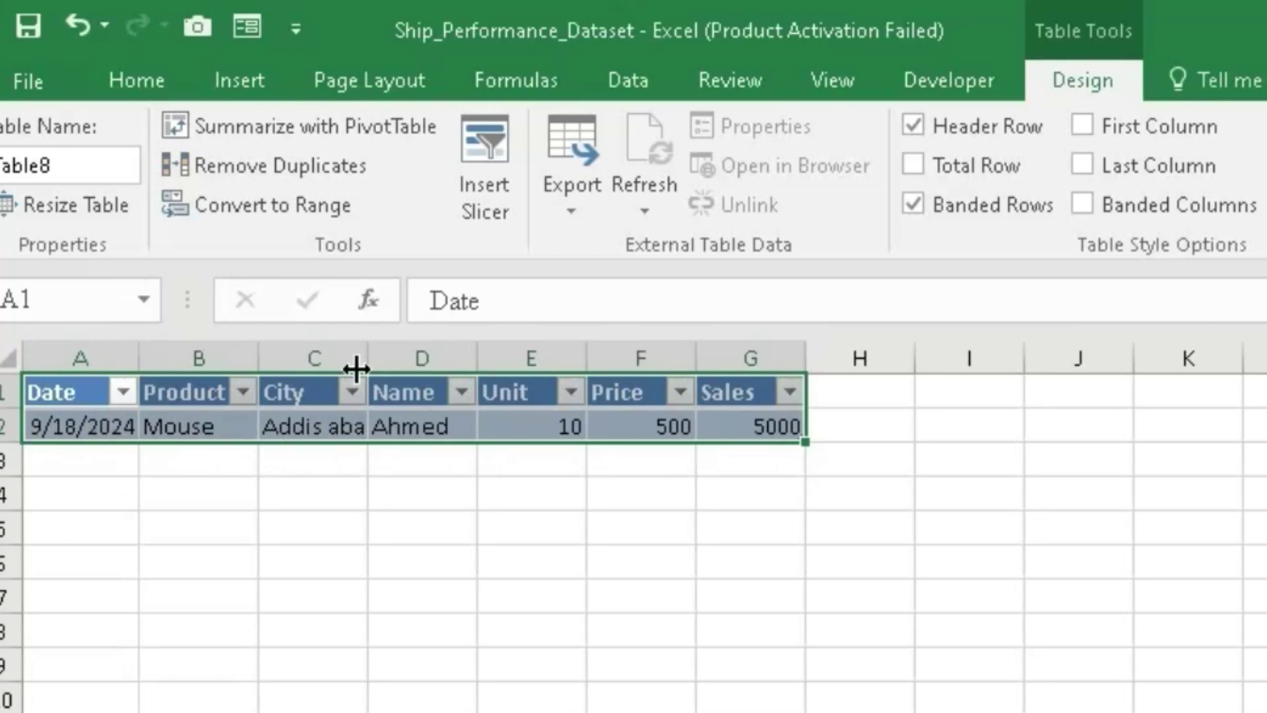
pyautogui.doubleClick(369, 340)
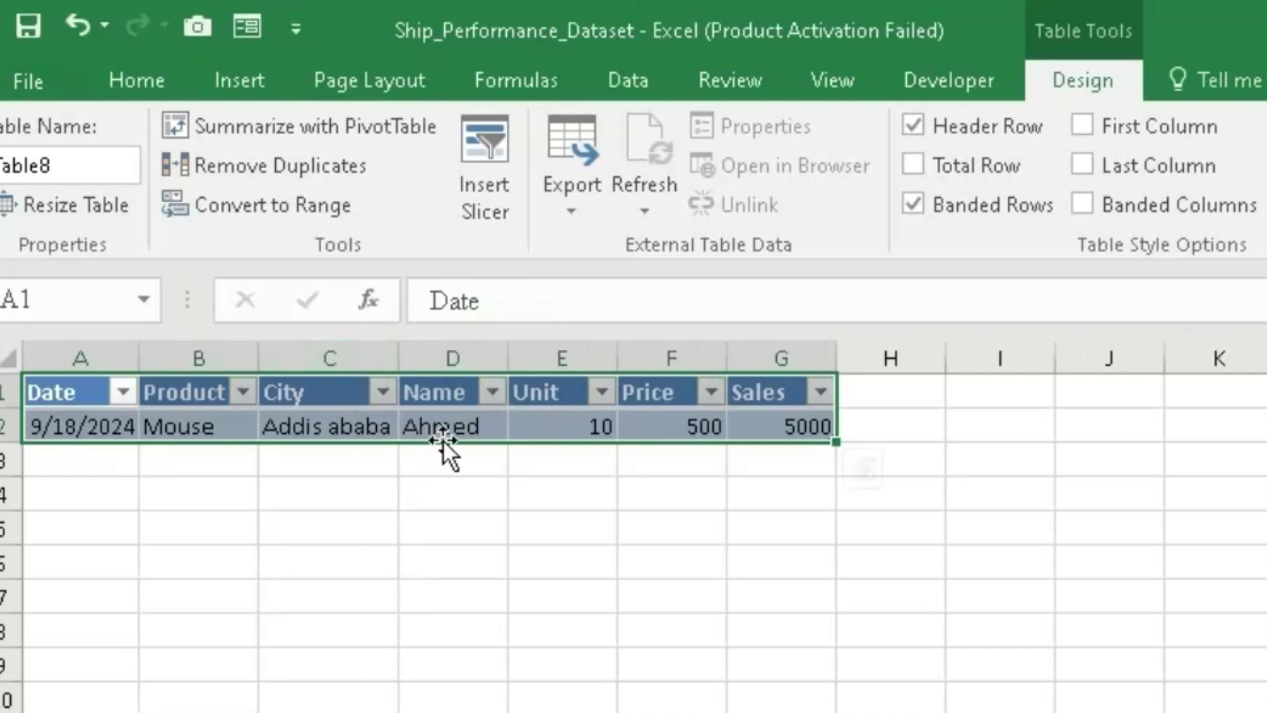
pyautogui.click(459, 427)
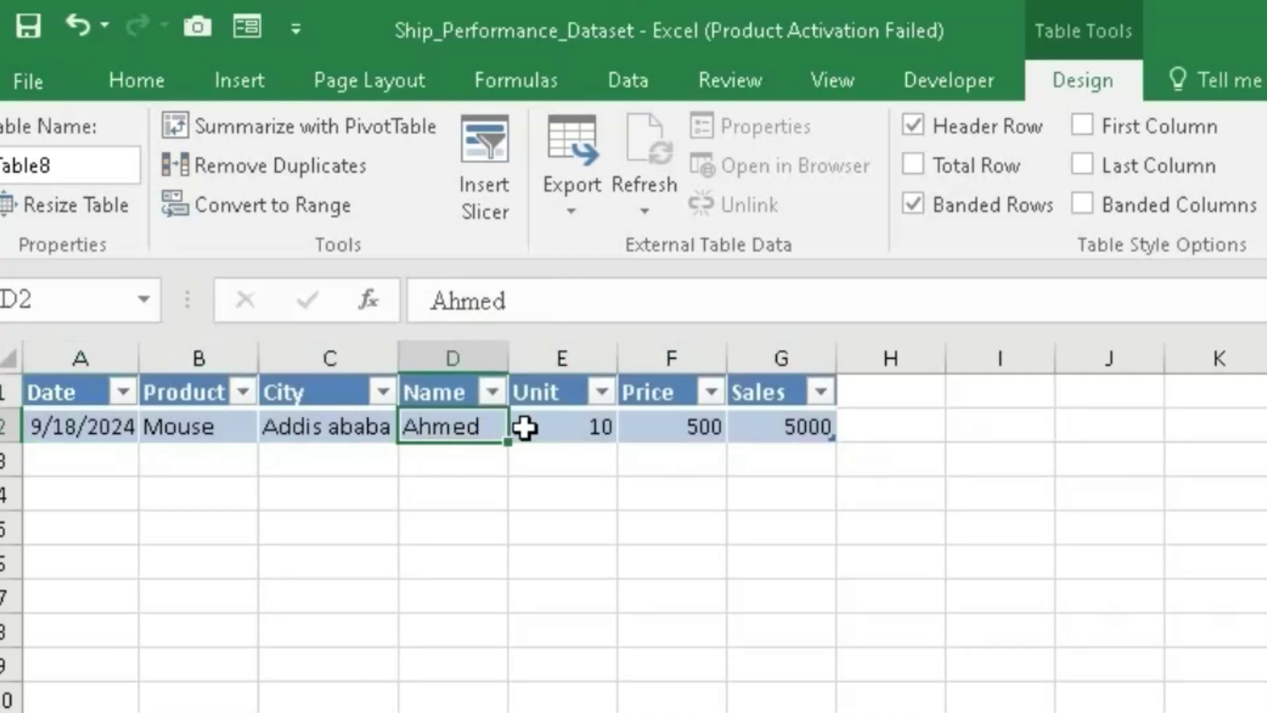
pyautogui.click(568, 424)
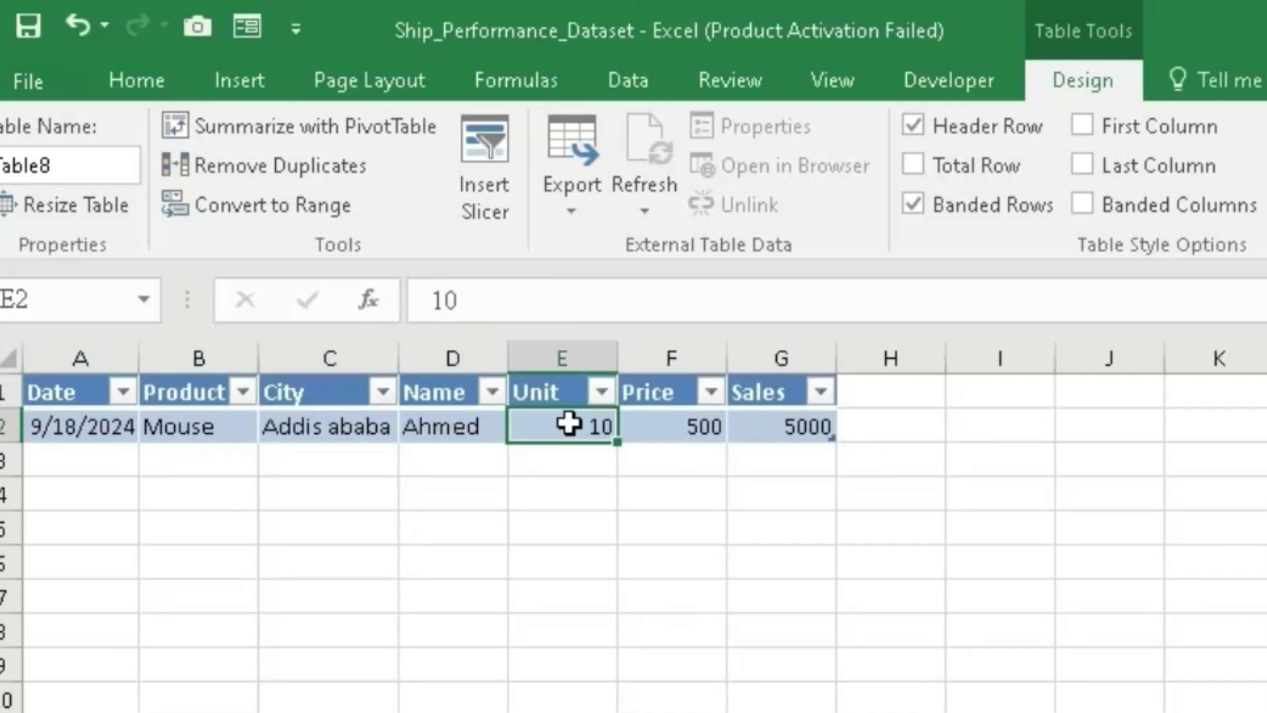
pyautogui.click(681, 434)
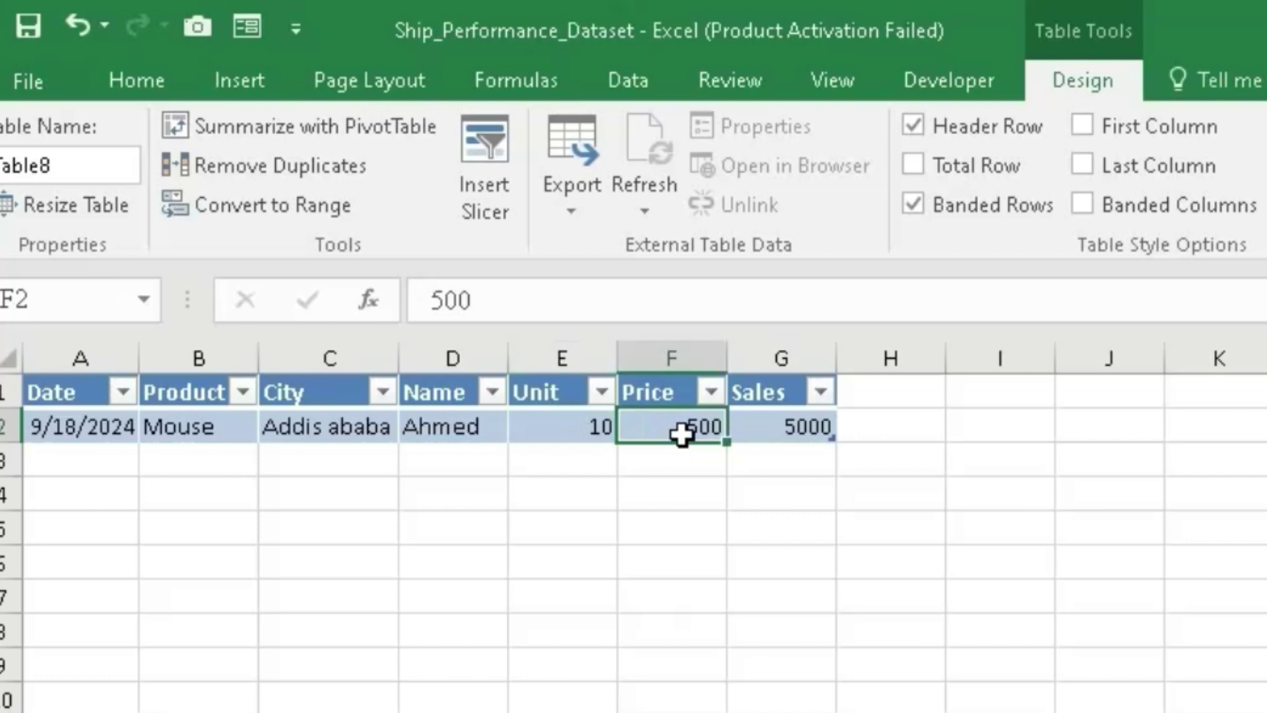
pyautogui.click(779, 431)
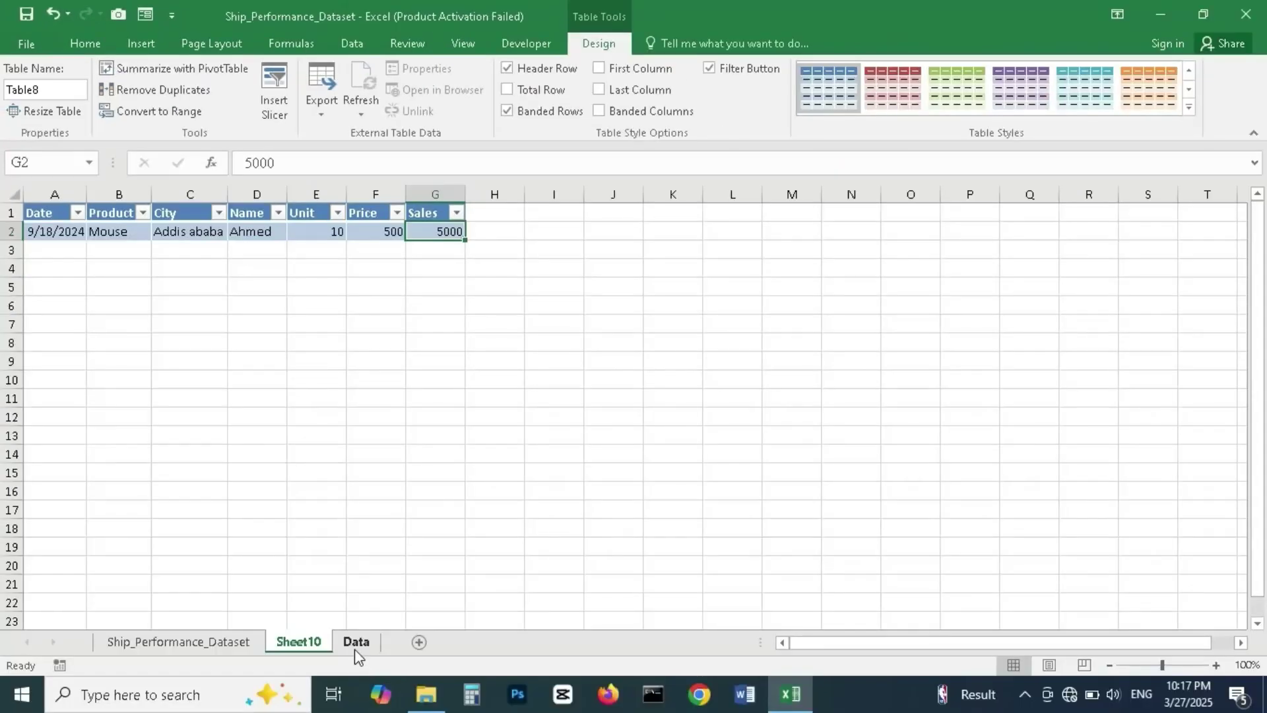
# Return to the Data sheet and show the source records behind the first salesperson's Bahirdar sales value.
pyautogui.click(356, 645)
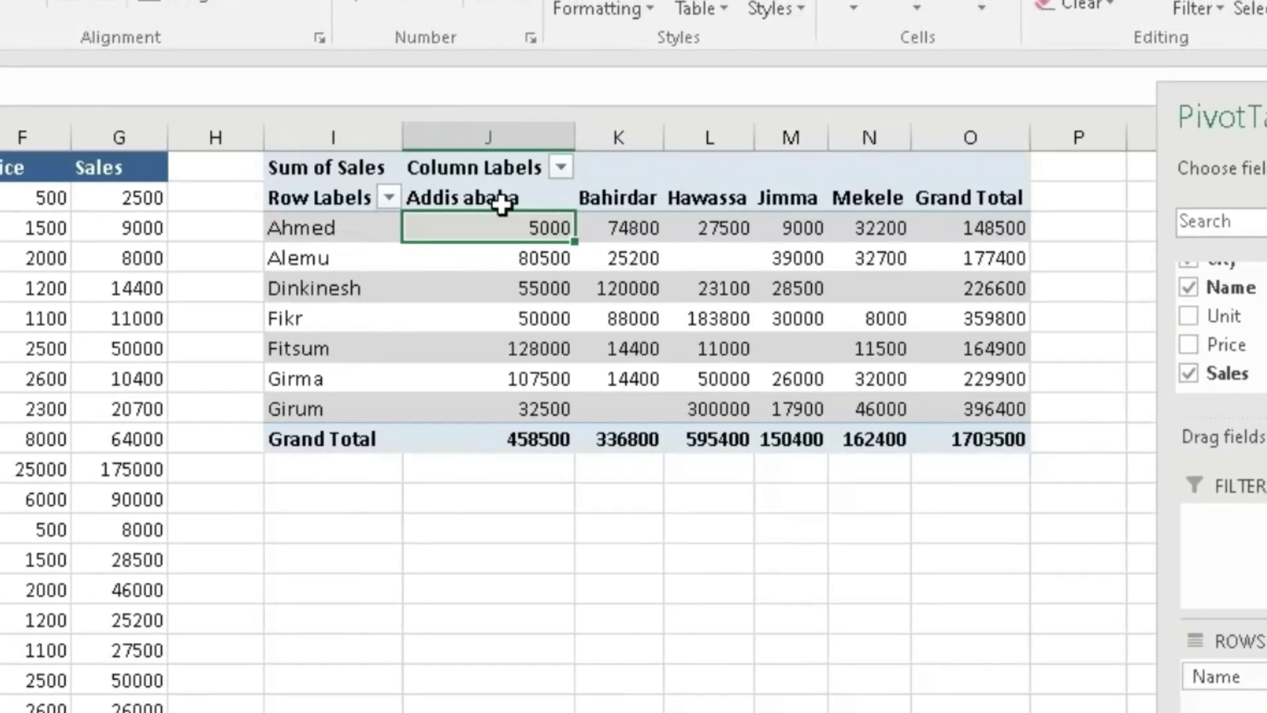
pyautogui.moveTo(692, 251)
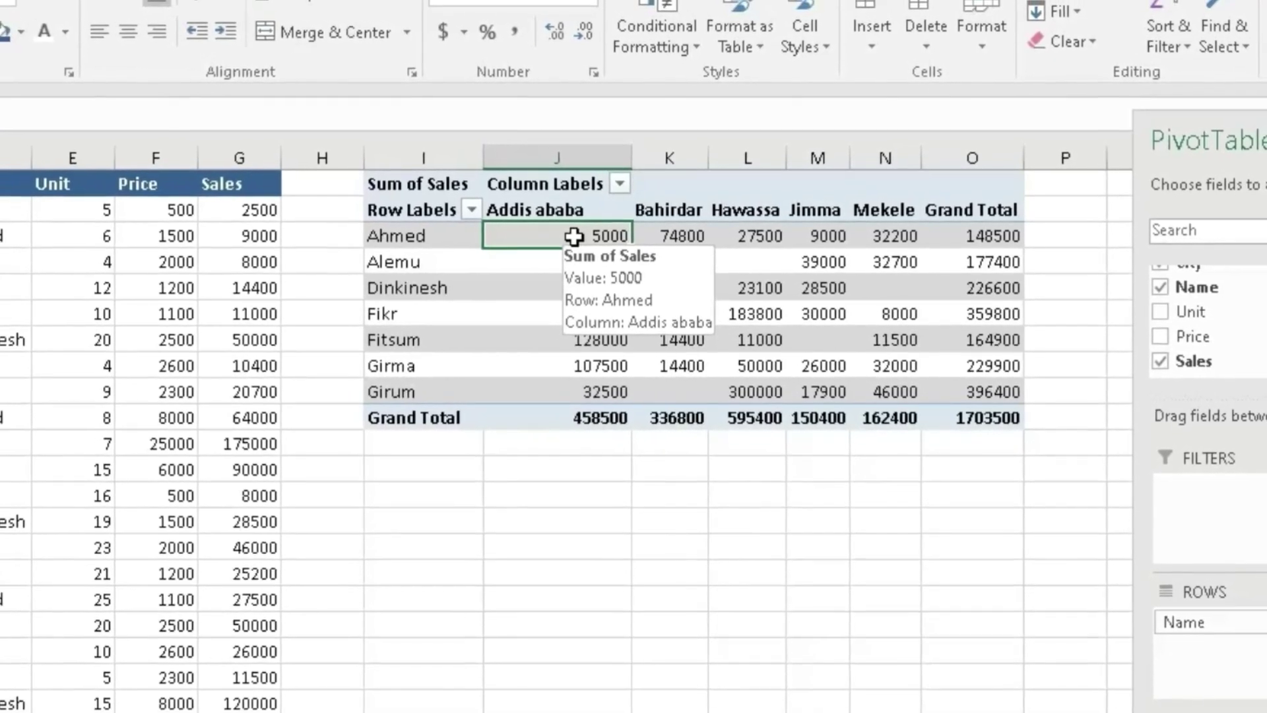
pyautogui.click(678, 245)
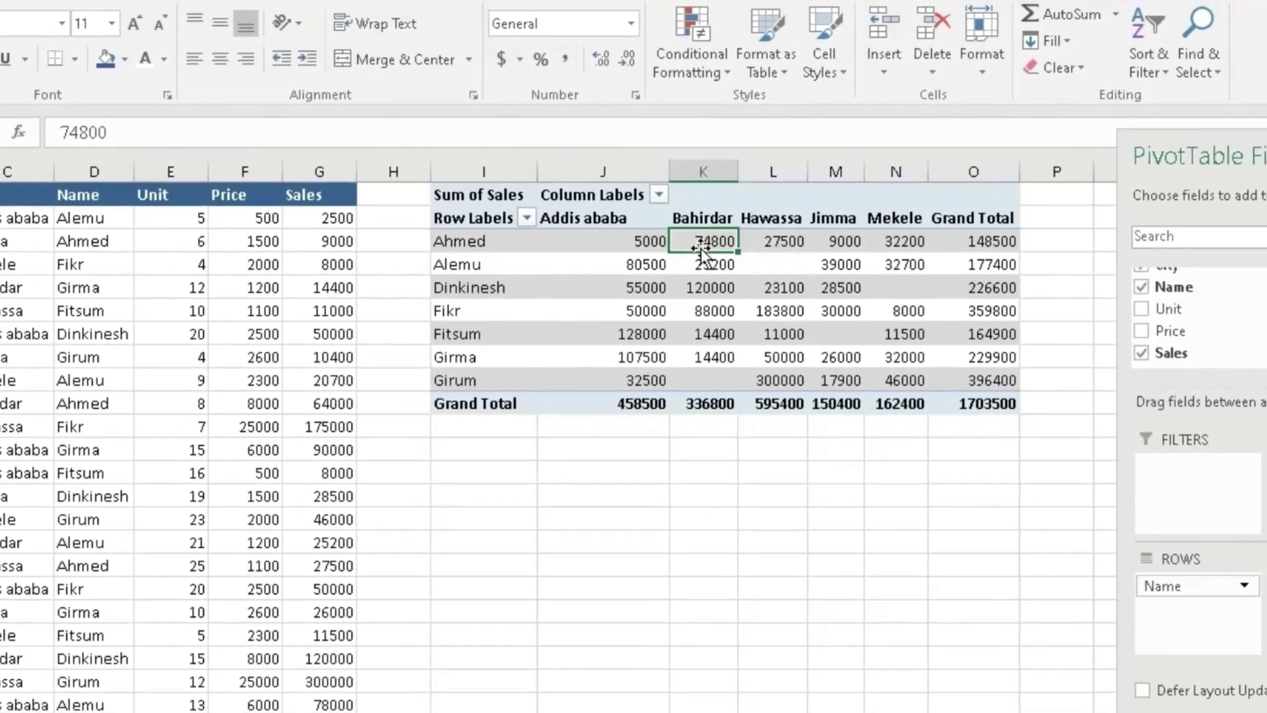
pyautogui.moveTo(710, 248)
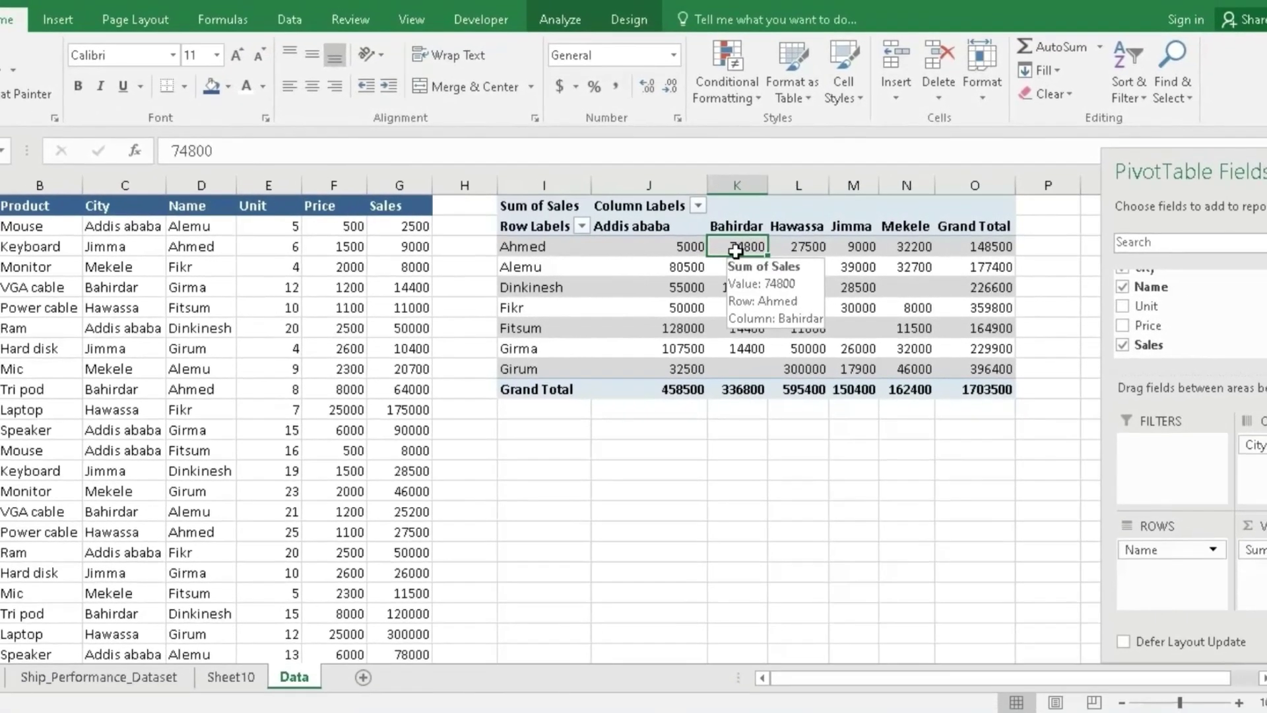
pyautogui.doubleClick(743, 248)
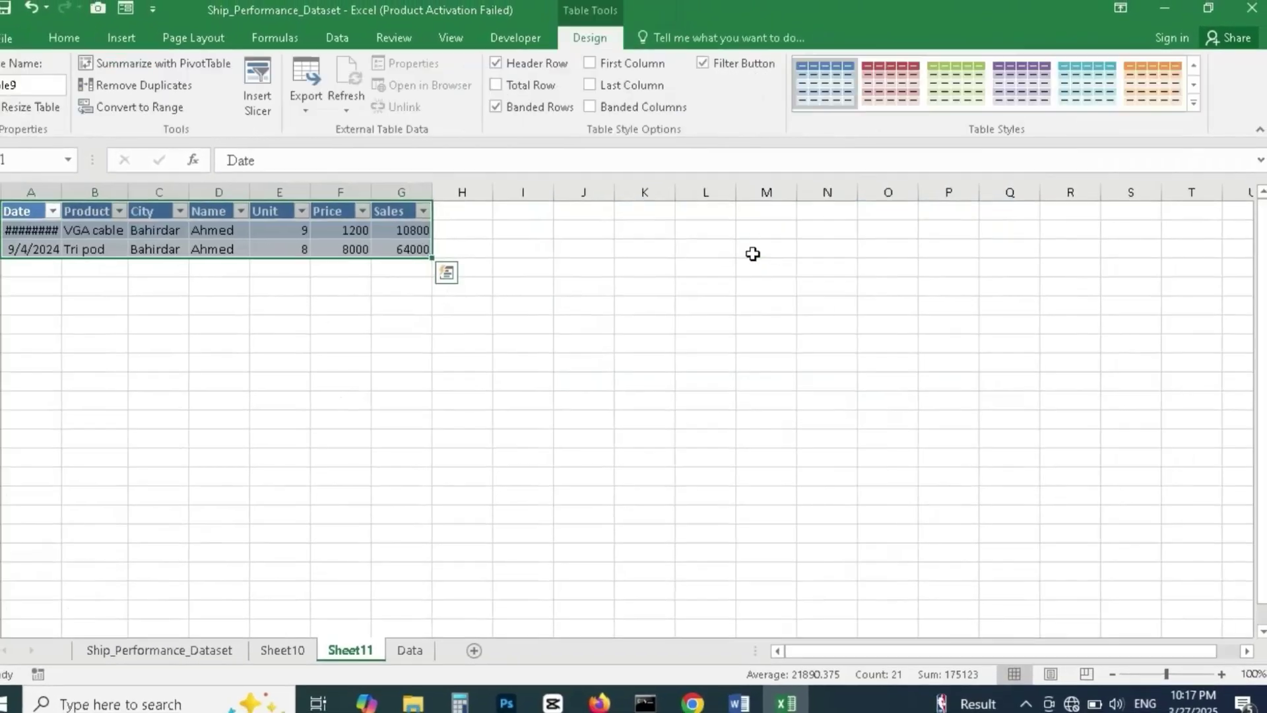
# Widen the Date column of the drilled-down records on Sheet11, check their prices and sales, and add a total row to the table.
pyautogui.doubleClick(81, 194)
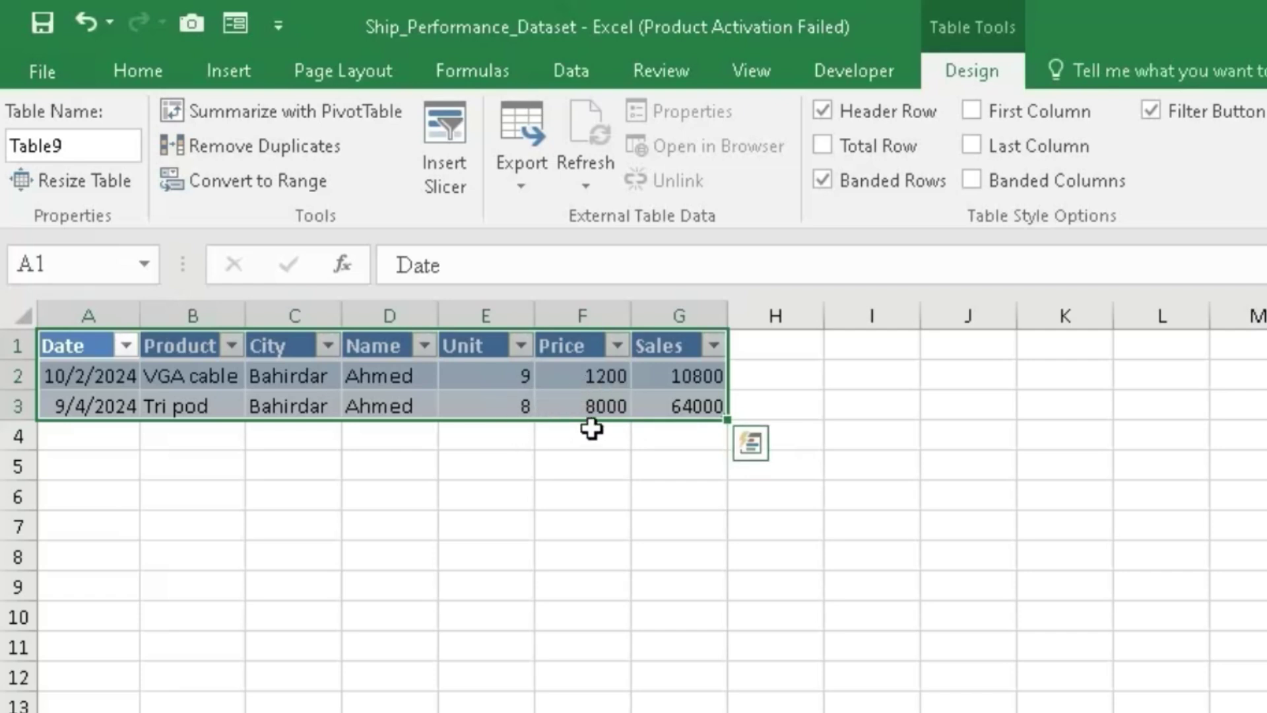
pyautogui.click(601, 409)
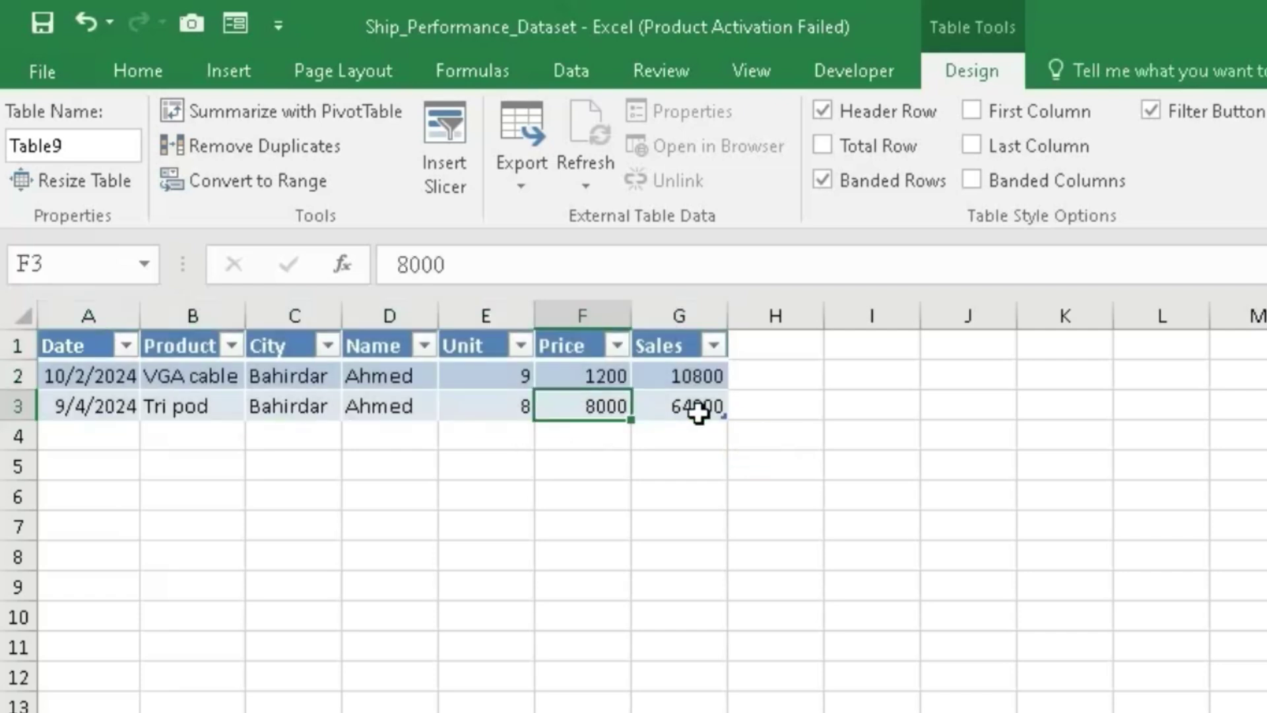
pyautogui.click(669, 378)
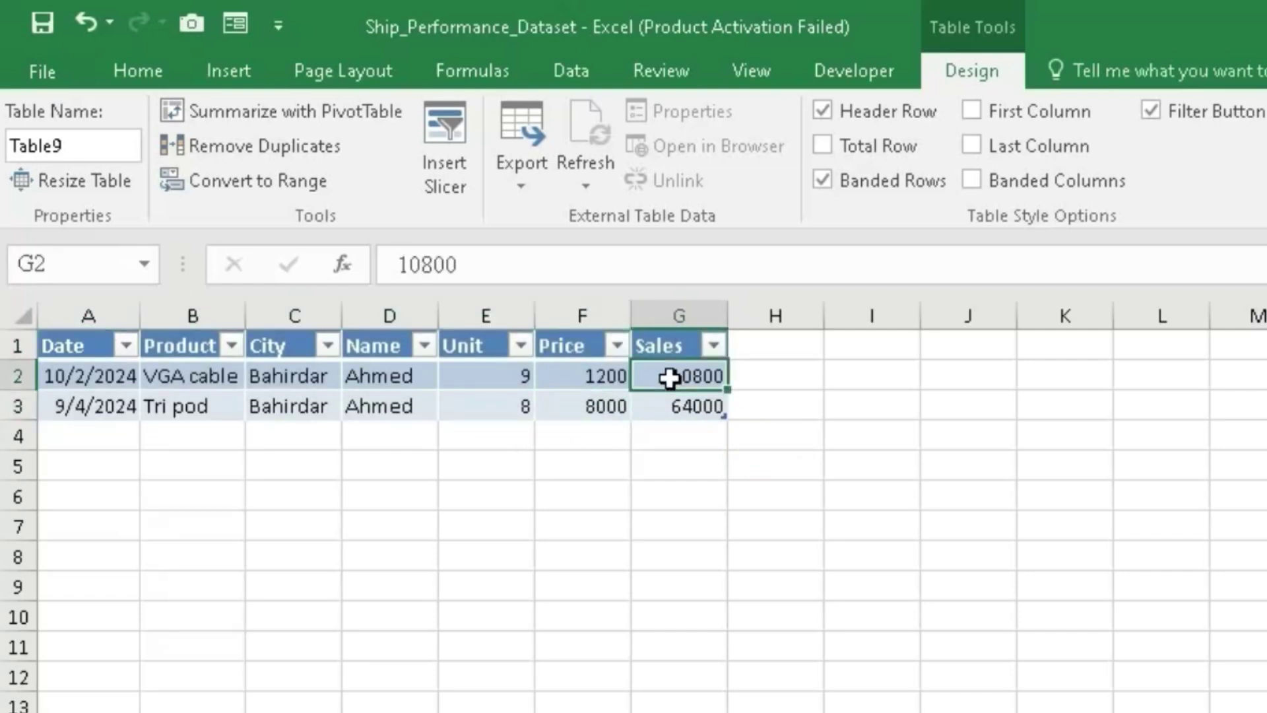
pyautogui.click(697, 407)
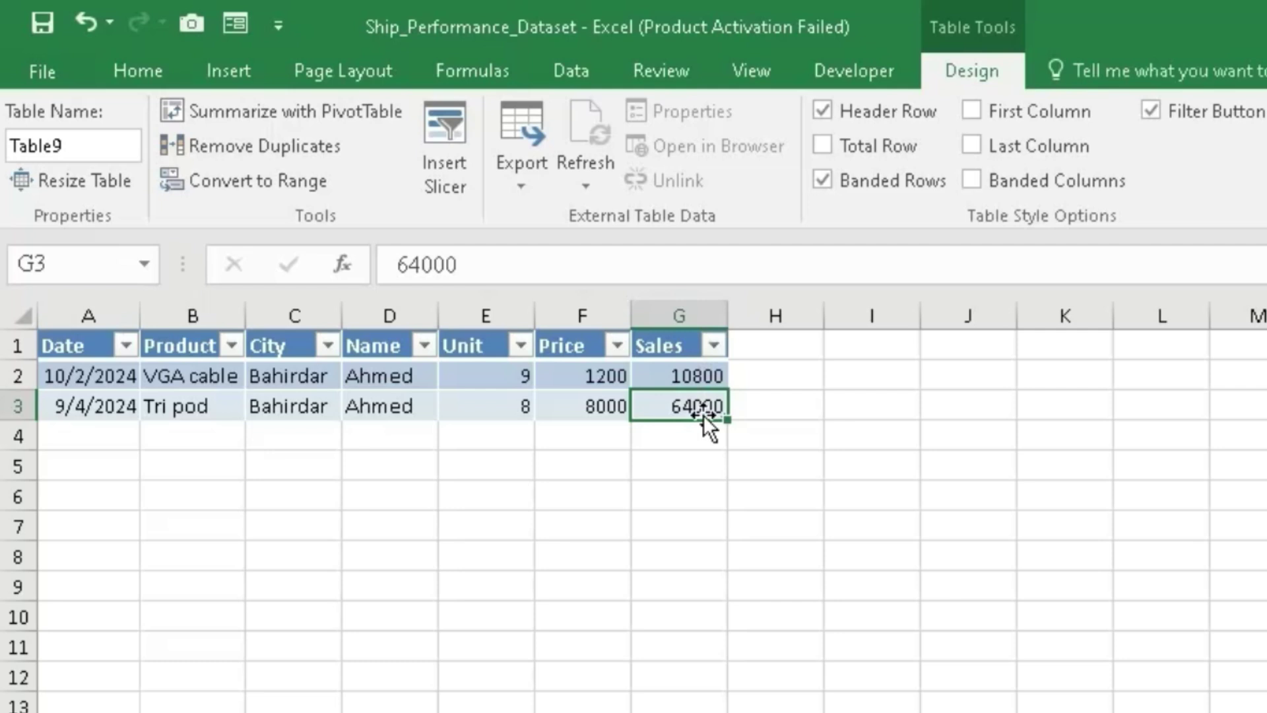
pyautogui.click(821, 143)
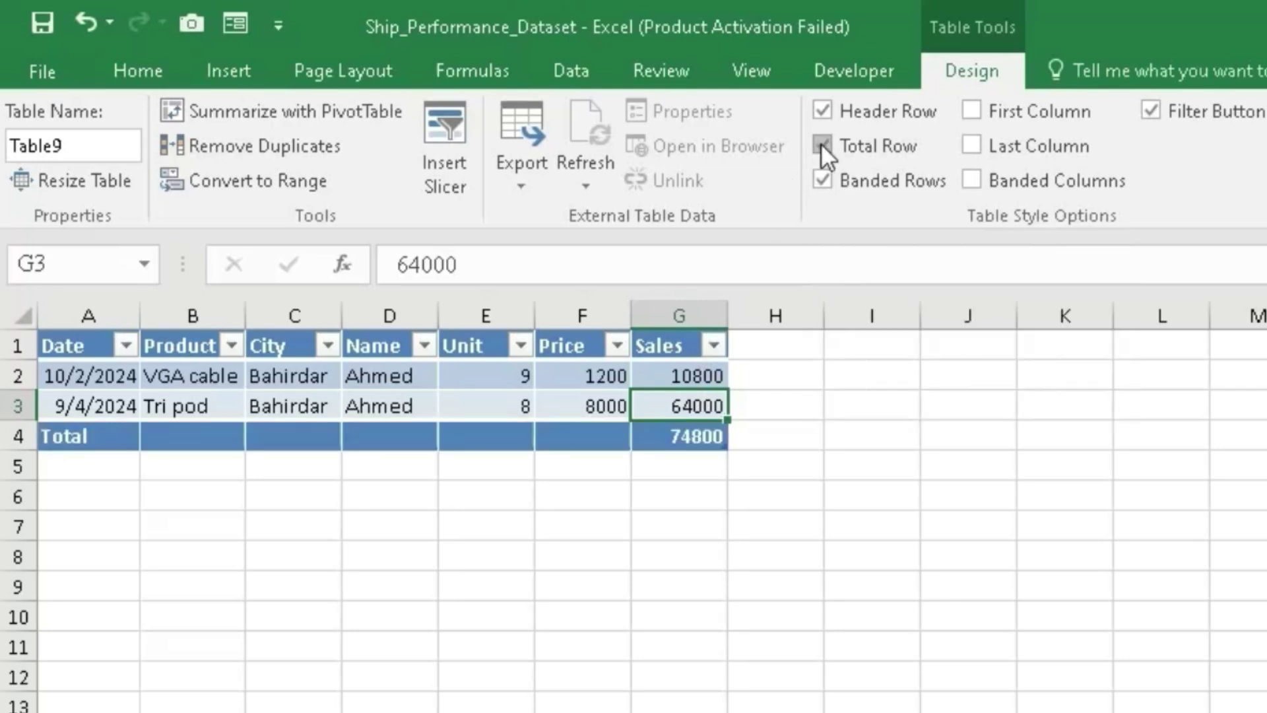
pyautogui.click(708, 440)
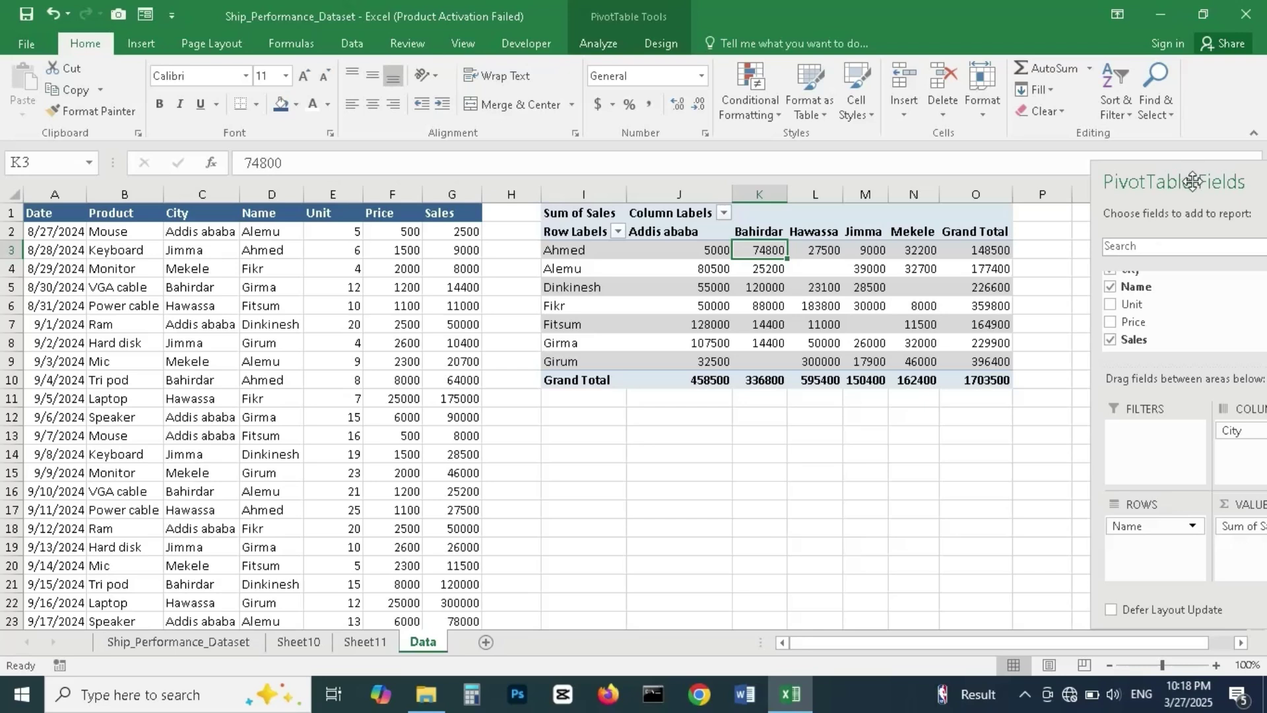
# Bring the PivotTable field list into full view on the Data sheet and set the Sales value field's custom name to Tot of Sales.
pyautogui.moveTo(1192, 181); pyautogui.dragTo(1031, 116)
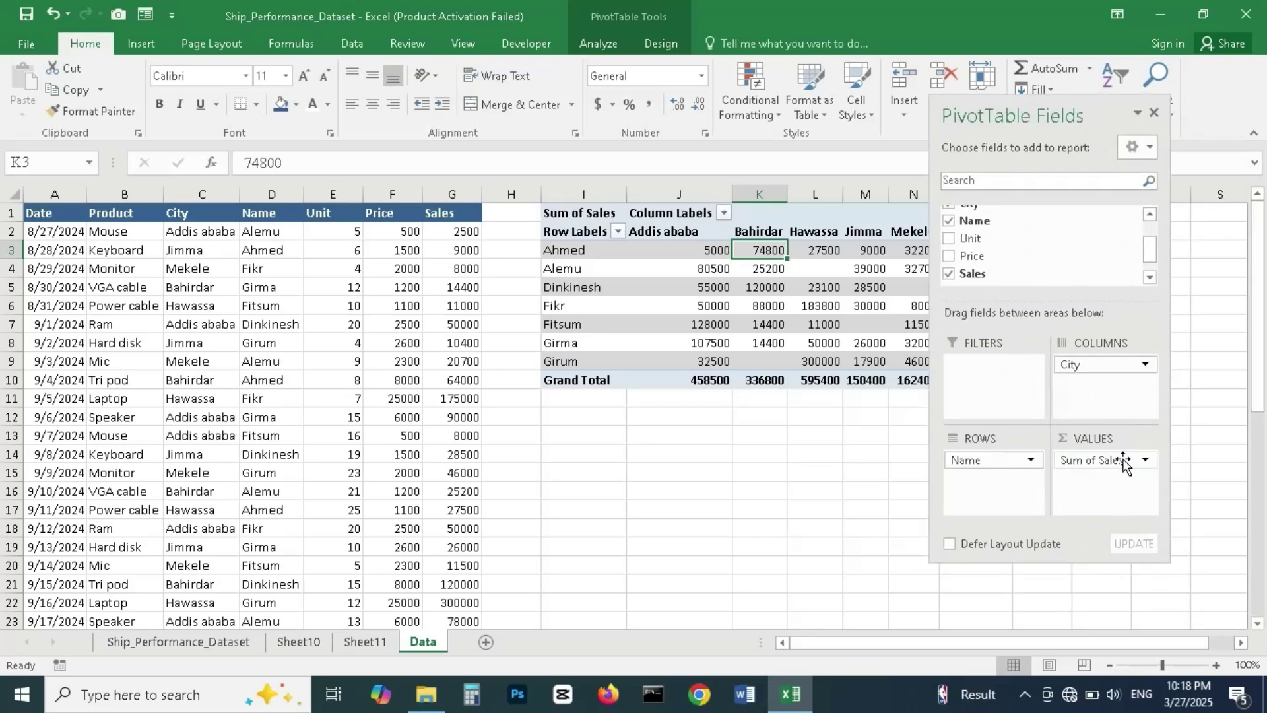
pyautogui.click(1145, 461)
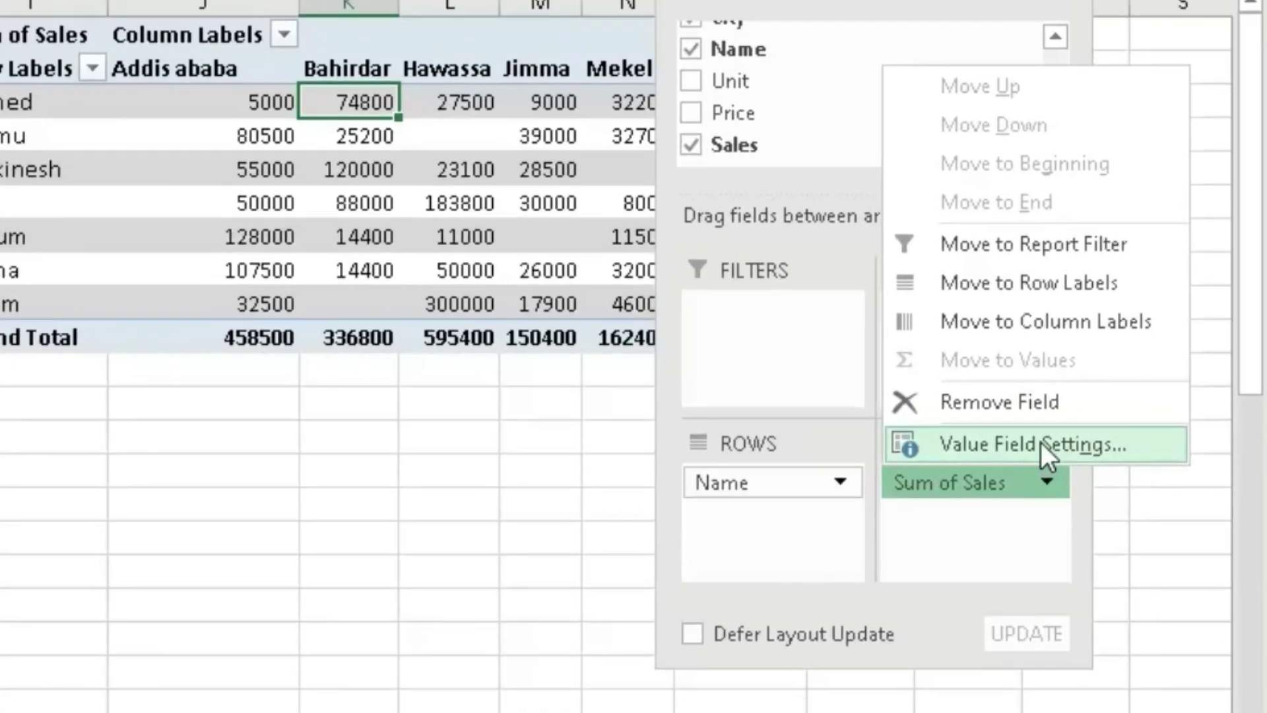
pyautogui.click(1040, 442)
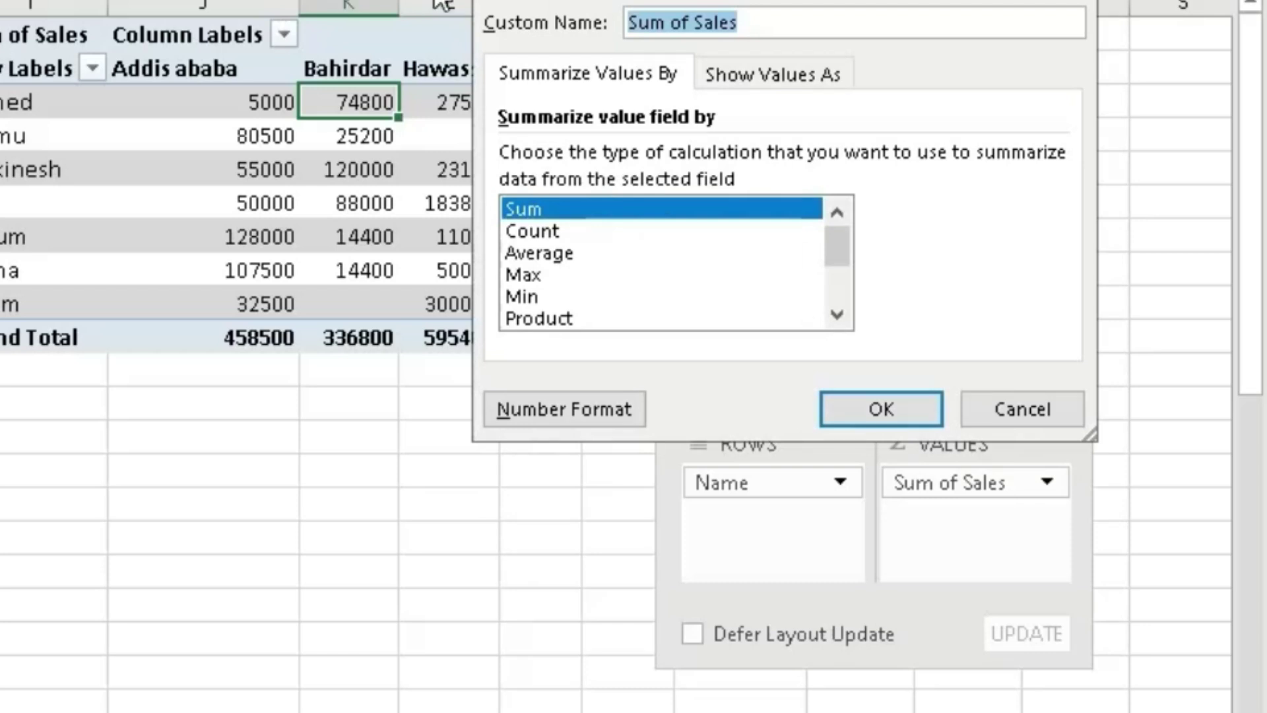
pyautogui.click(803, 25)
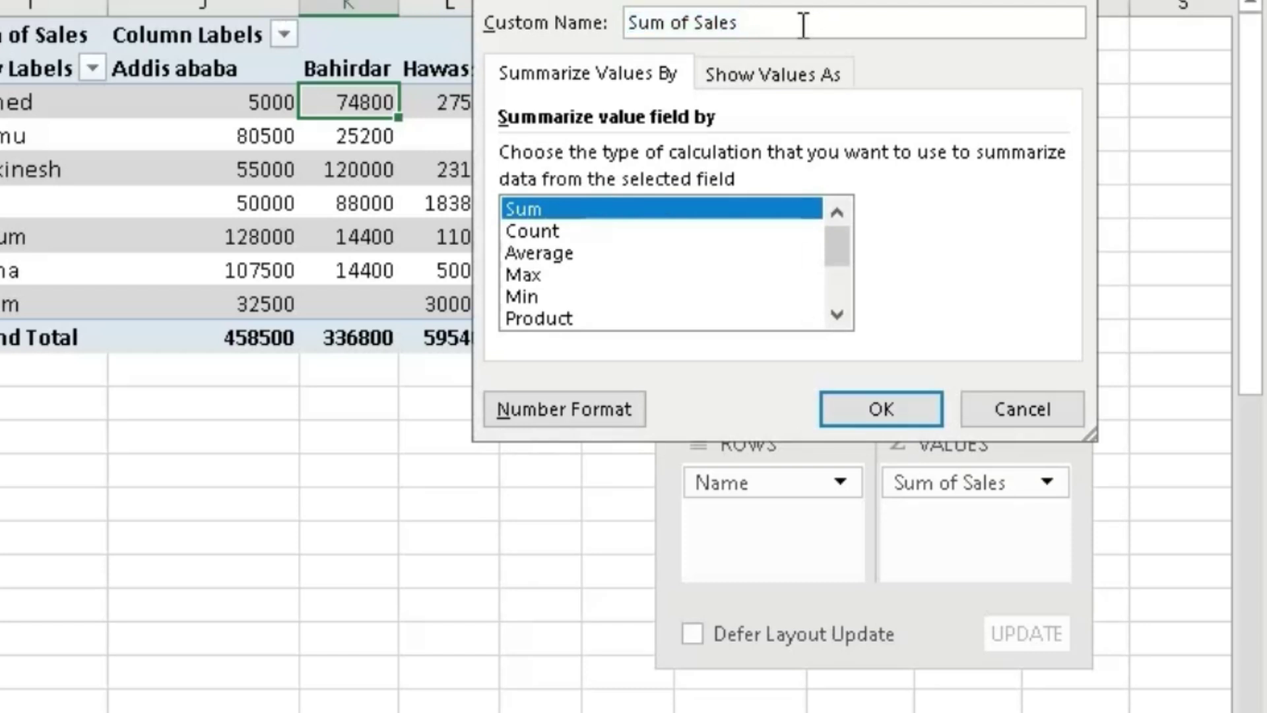
pyautogui.press('BackSpace')
pyautogui.press('BackSpace')
pyautogui.press('BackSpace')
pyautogui.press('BackSpace')
pyautogui.press('BackSpace')
pyautogui.press('BackSpace')
pyautogui.press('BackSpace')
pyautogui.press('BackSpace')
pyautogui.press('BackSpace')
pyautogui.press('BackSpace')
pyautogui.press('BackSpace')
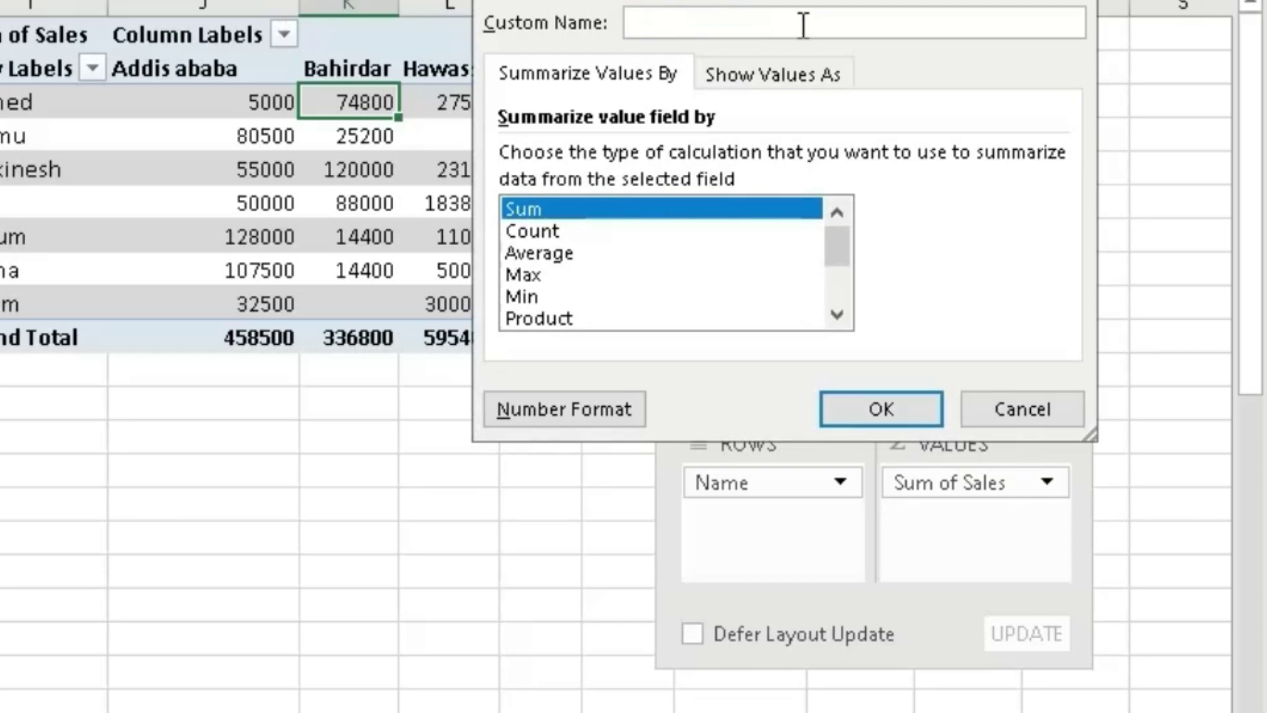
pyautogui.write('Tot of Sales')
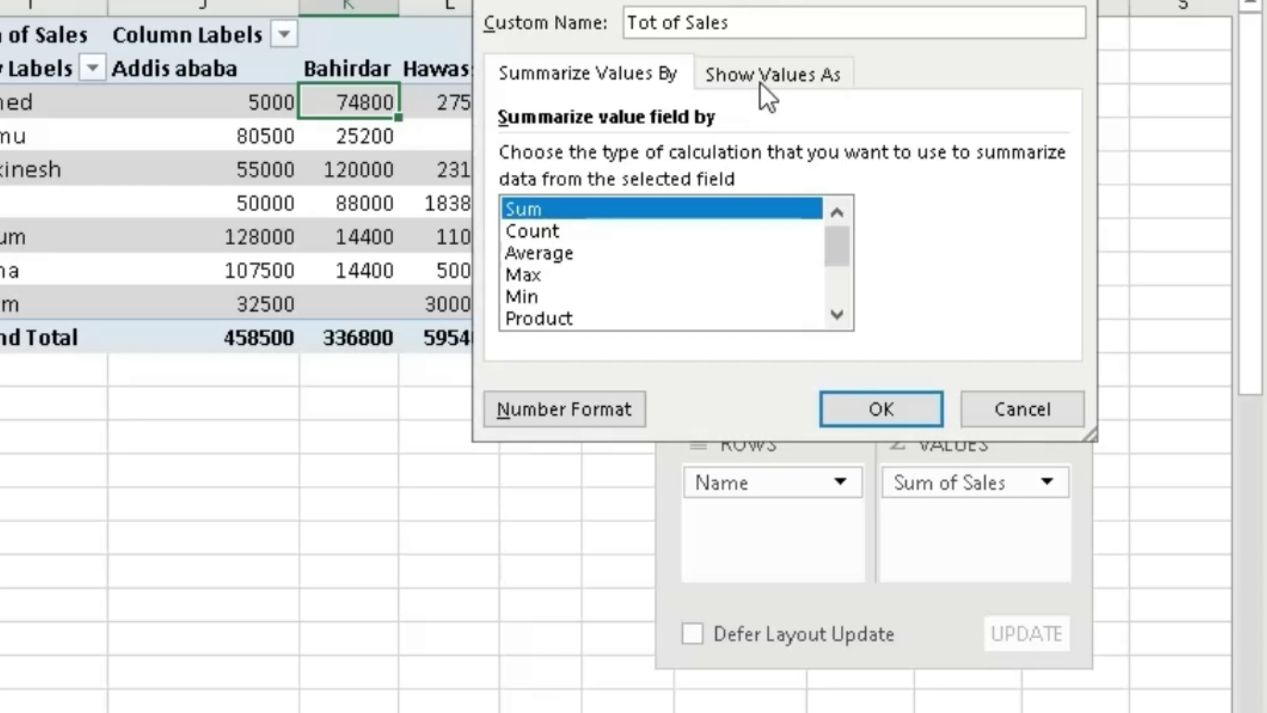
# Format the Sales value field as Number with 0 decimal places and the 1000 separator, and move the field list clear of the PivotTable.
pyautogui.click(606, 412)
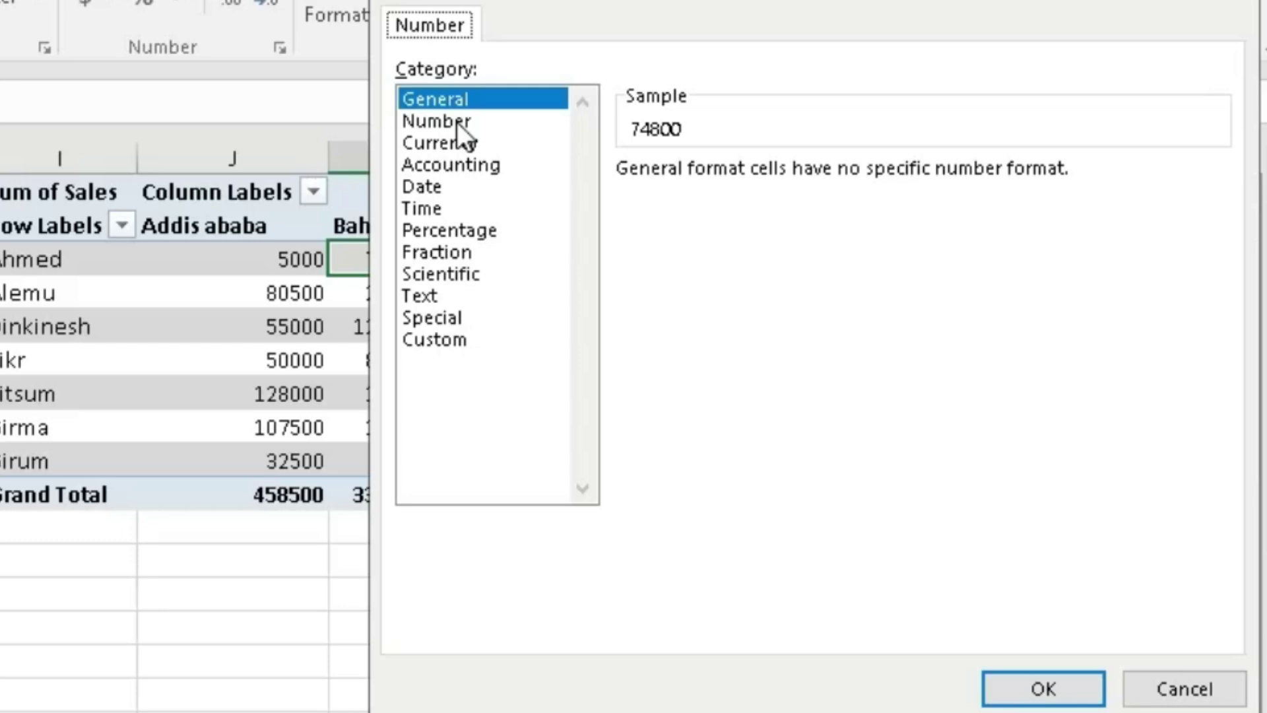
pyautogui.click(457, 121)
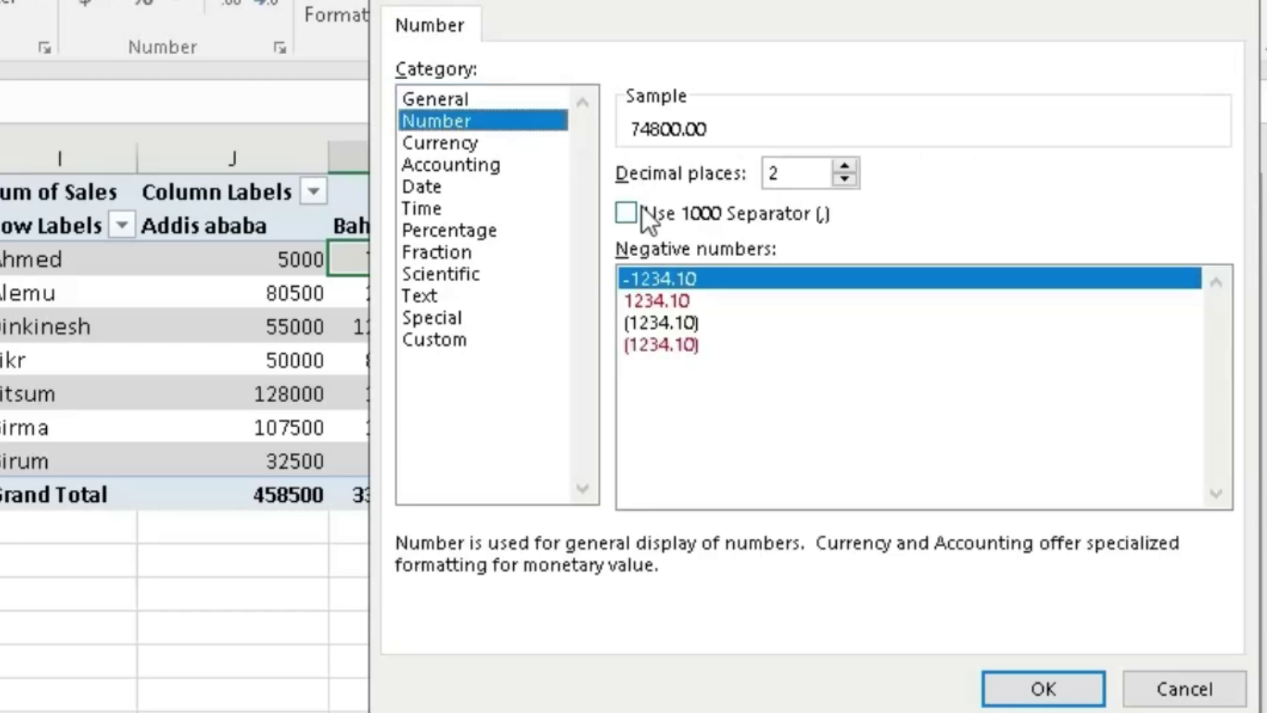
pyautogui.click(624, 214)
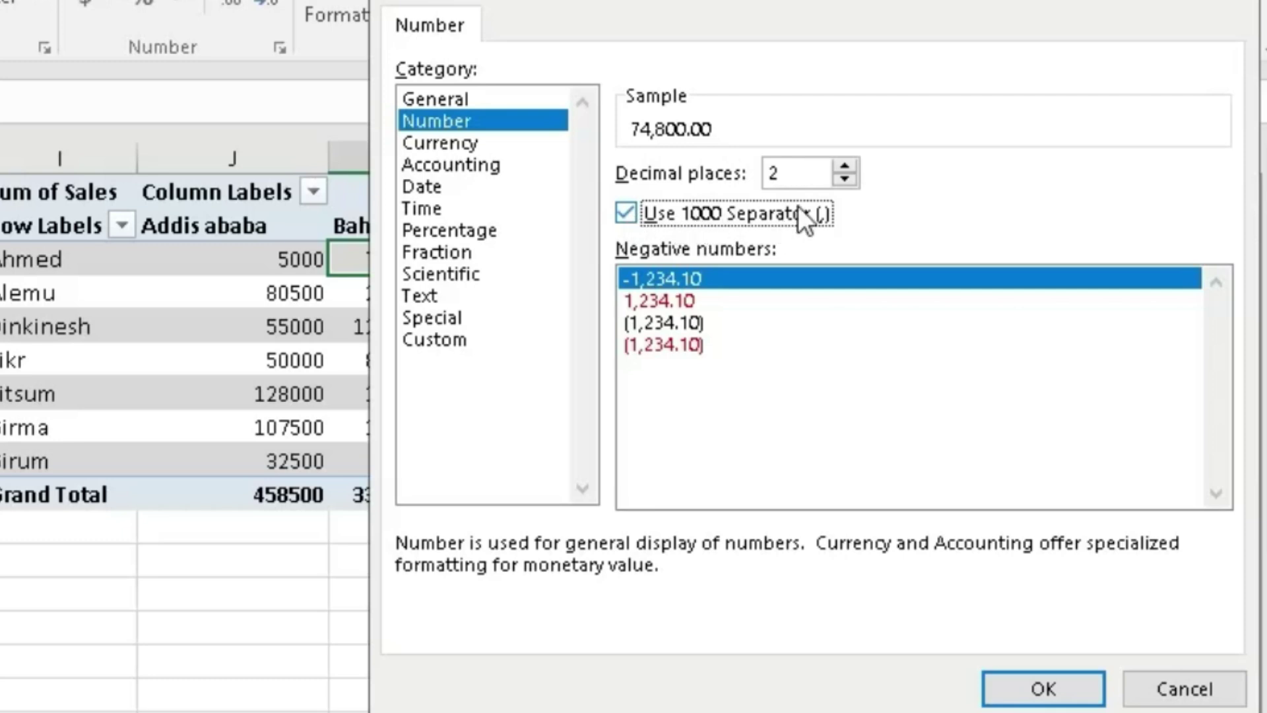
pyautogui.click(843, 179)
pyautogui.click(843, 180)
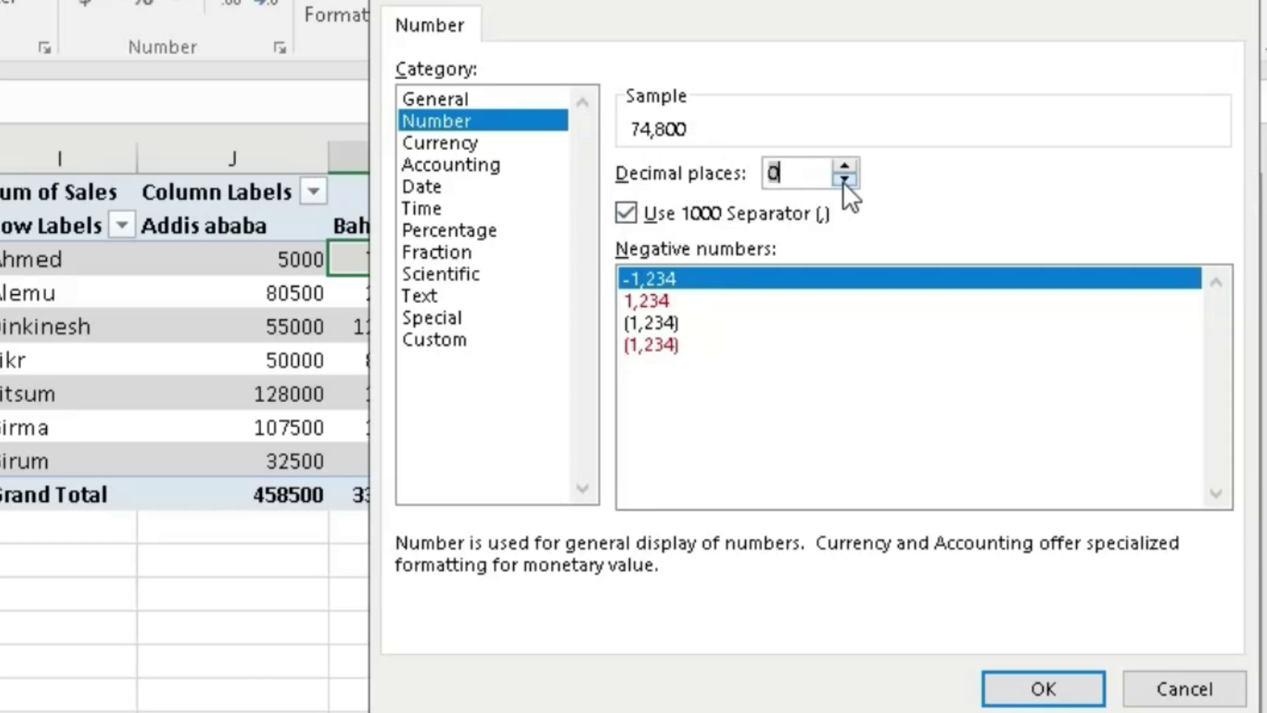
pyautogui.click(1043, 690)
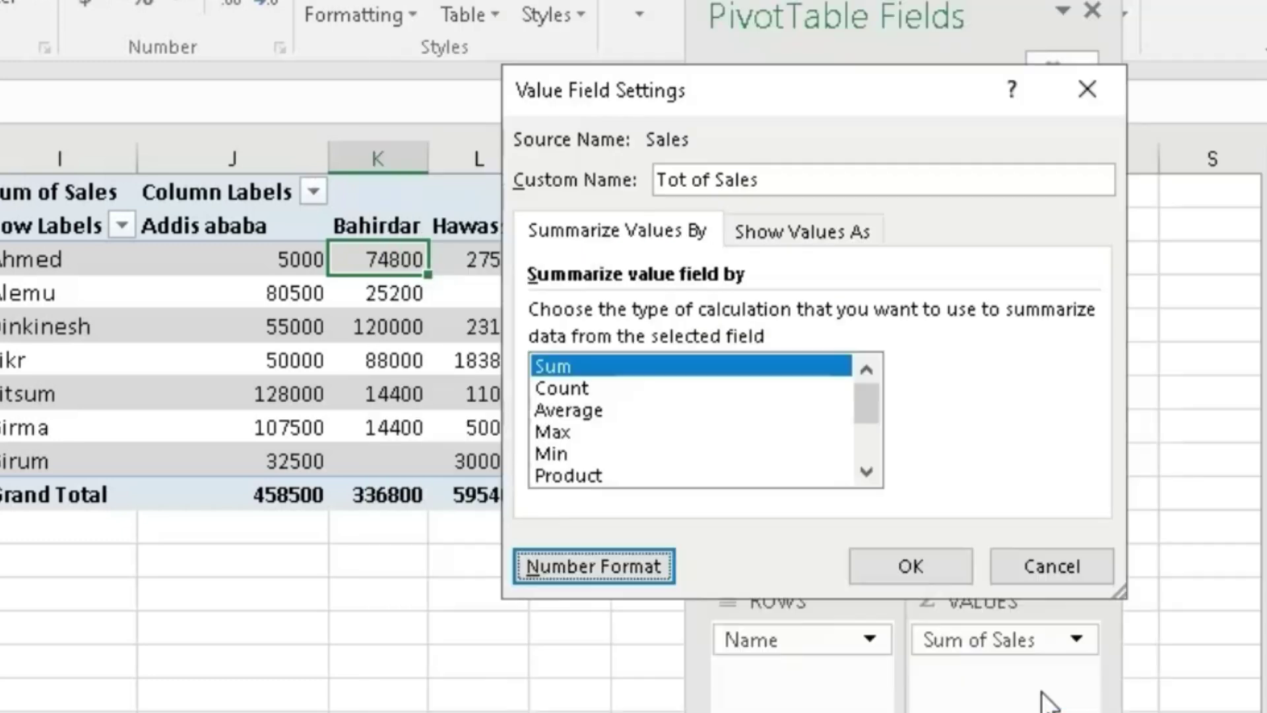
pyautogui.click(909, 569)
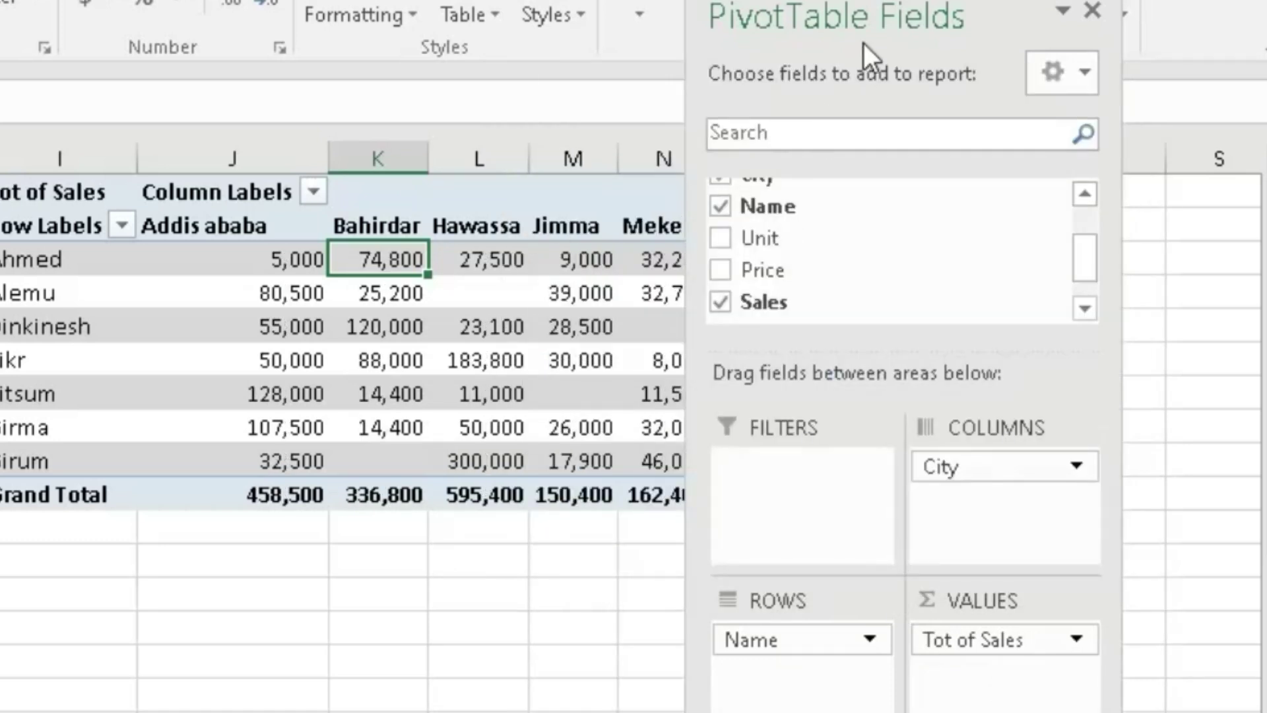
pyautogui.moveTo(874, 18); pyautogui.dragTo(1076, 150)
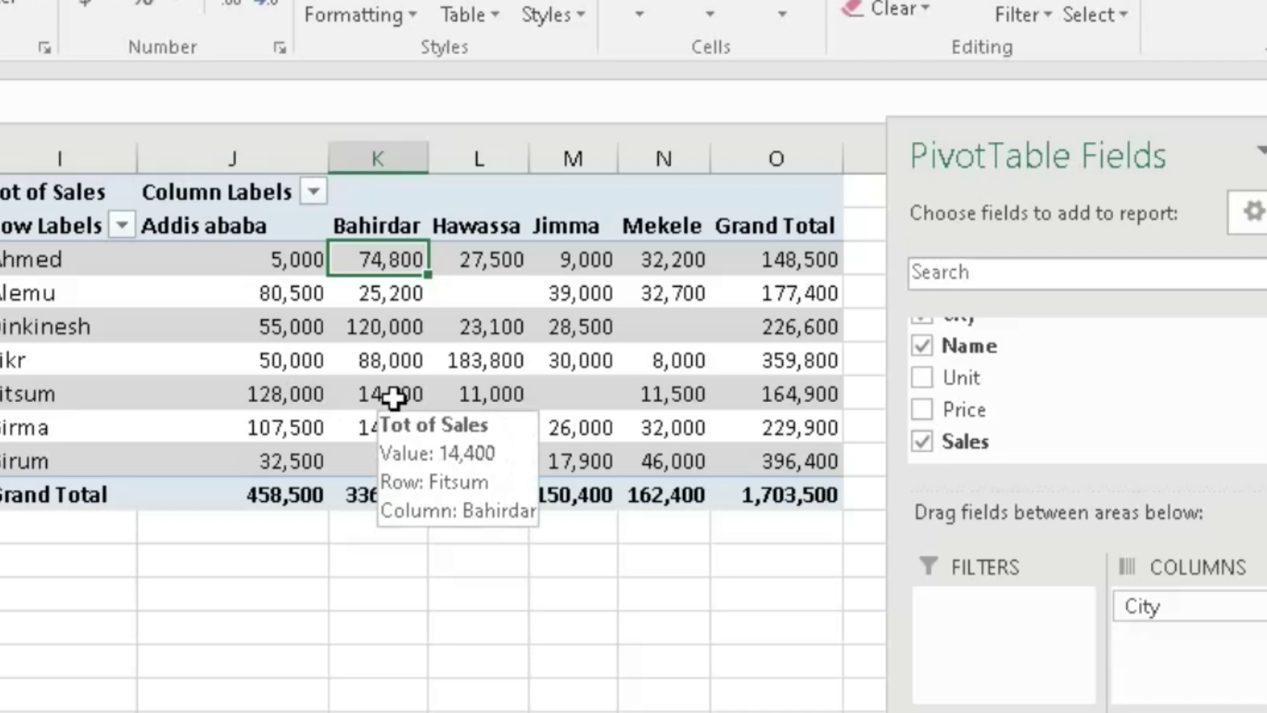
# Set the PivotTable's grand totals to On for Rows Only.
pyautogui.click(431, 364)
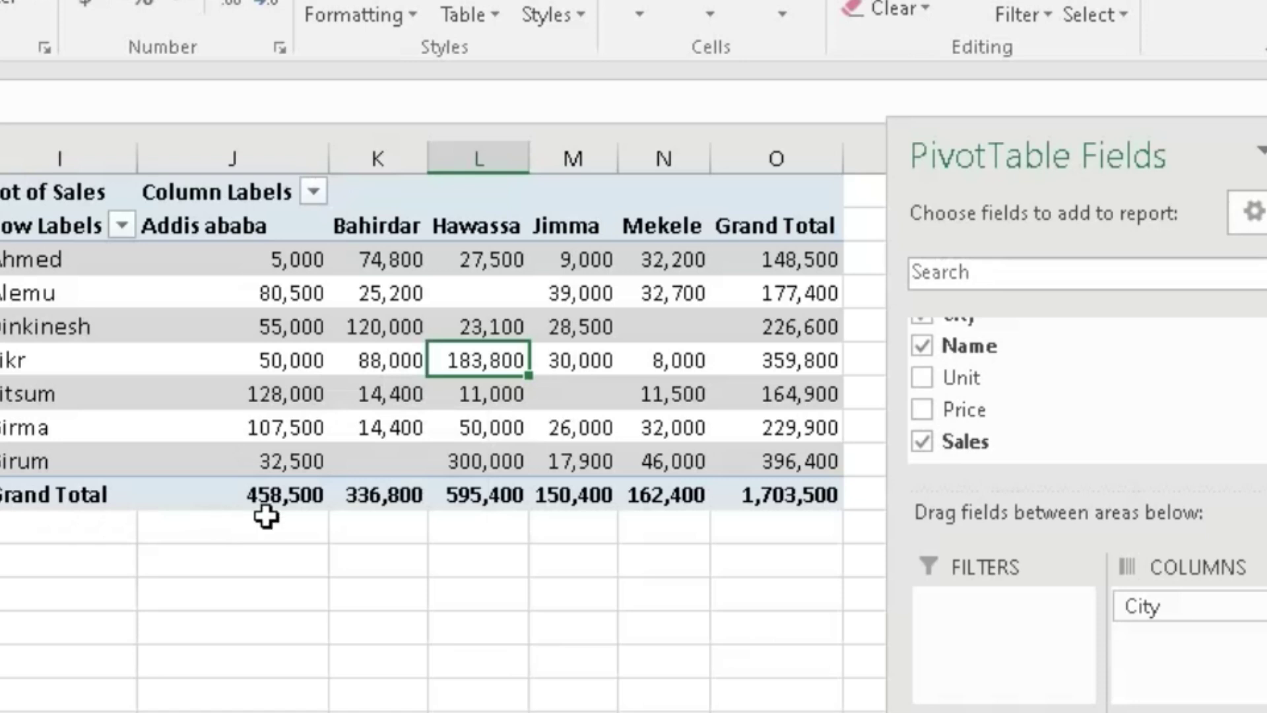
pyautogui.moveTo(430, 504)
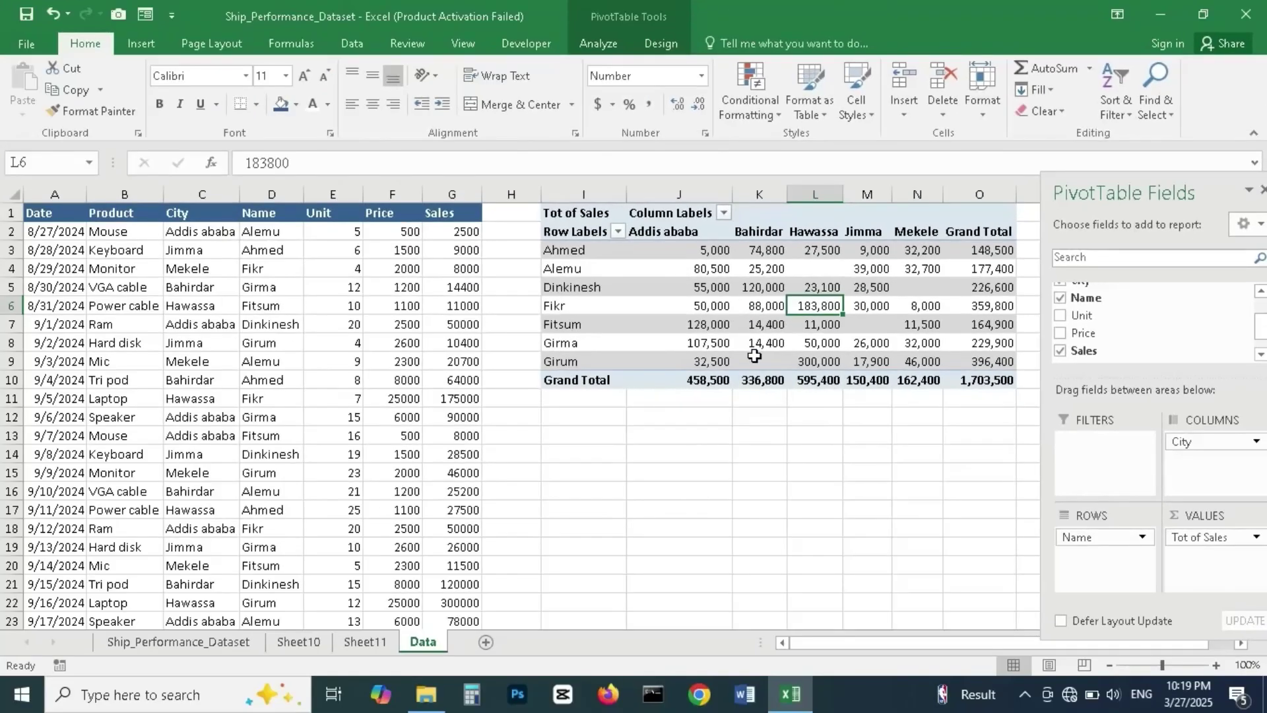
pyautogui.moveTo(374, 386)
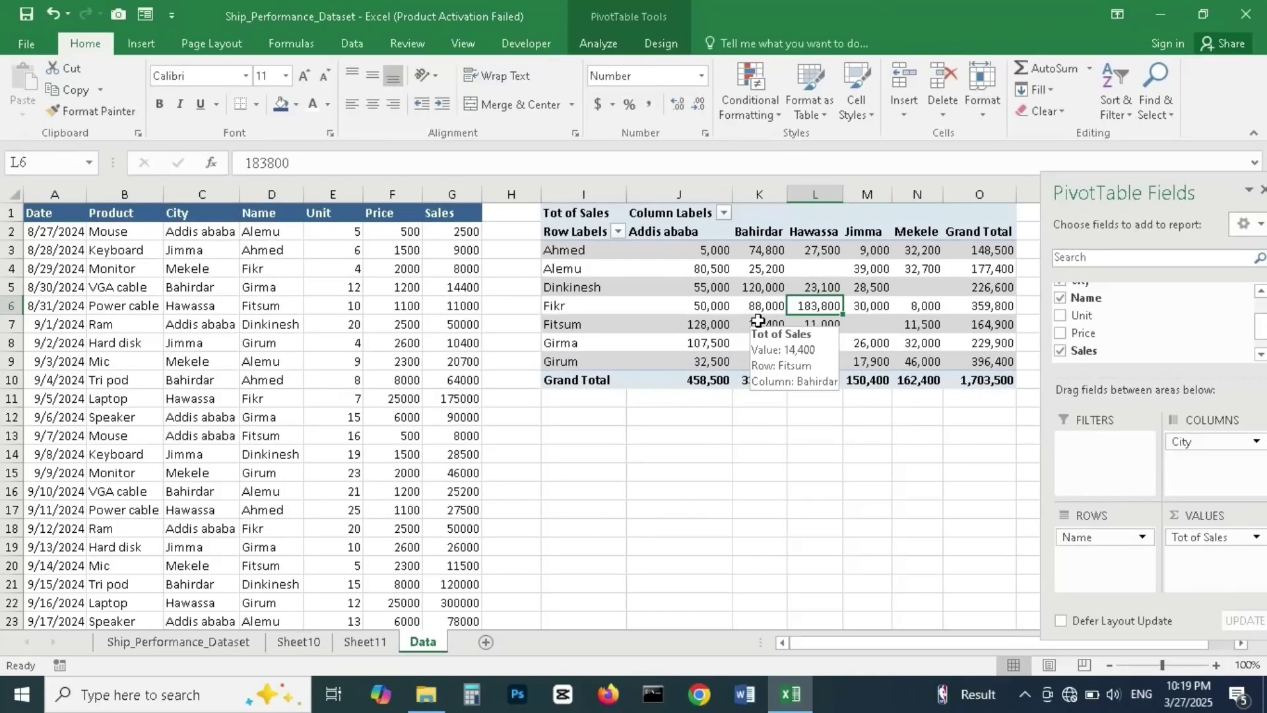
pyautogui.click(758, 321)
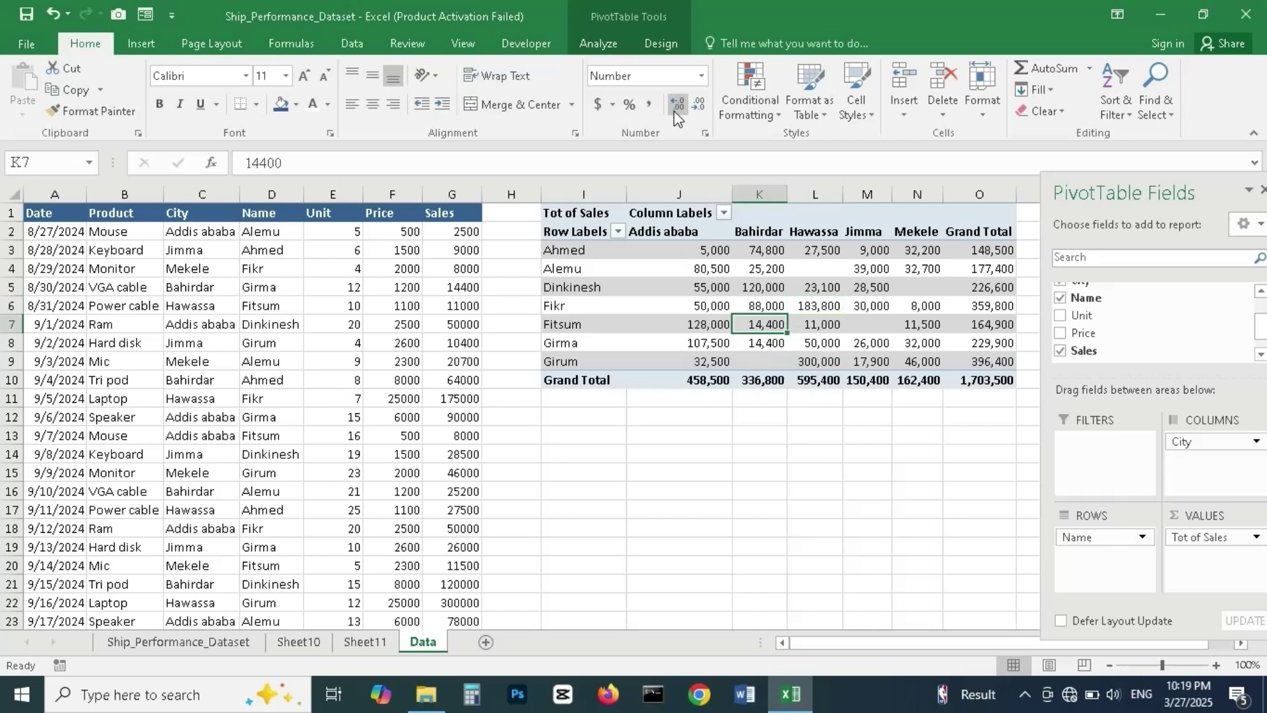
pyautogui.click(652, 44)
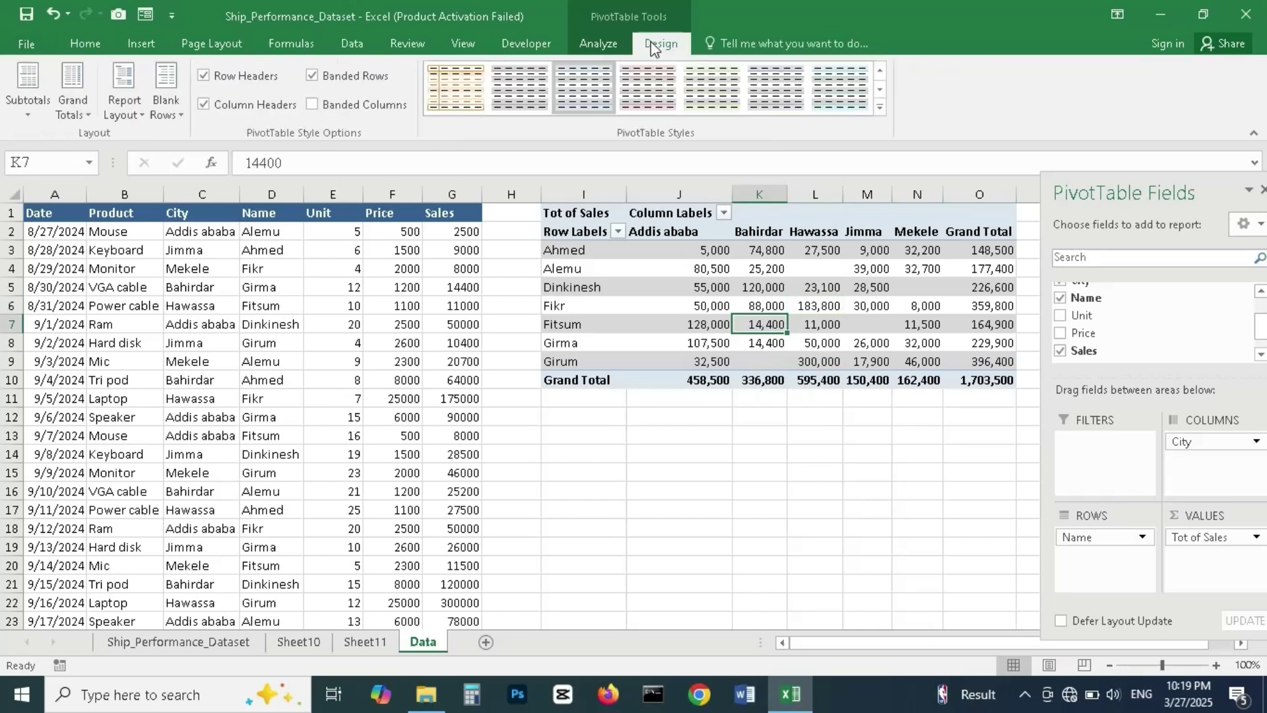
pyautogui.click(91, 115)
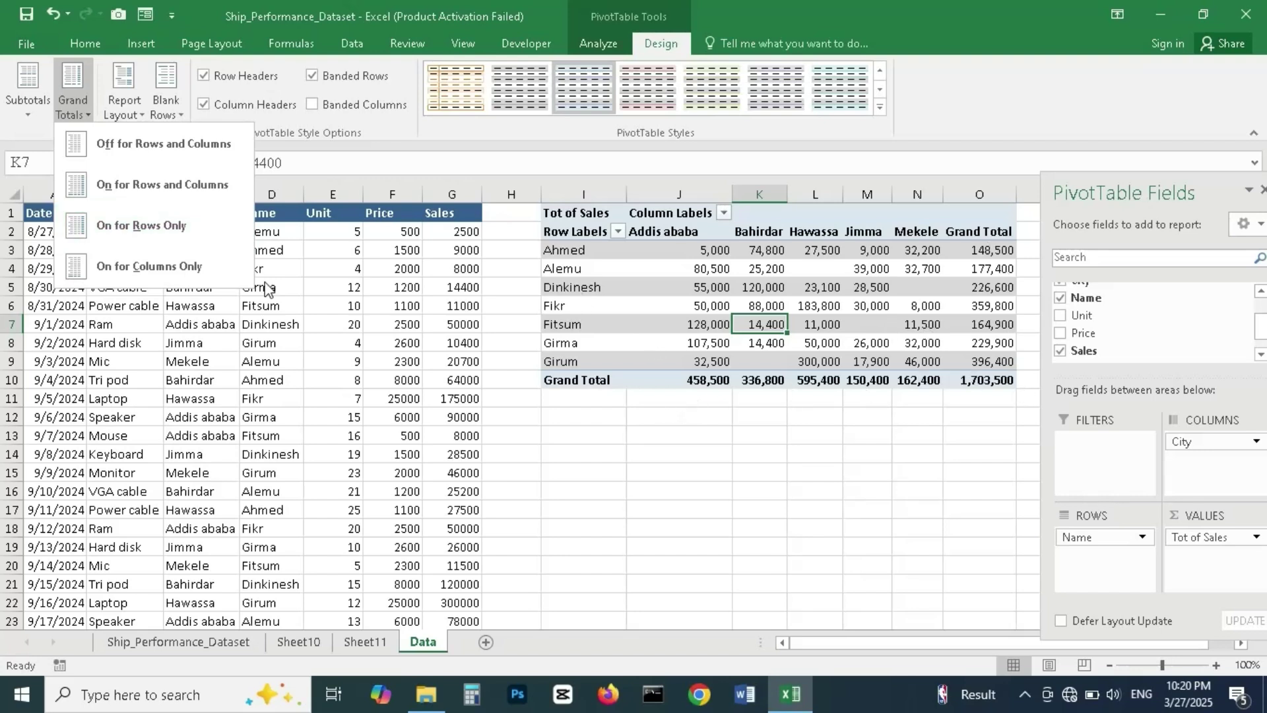
pyautogui.click(78, 227)
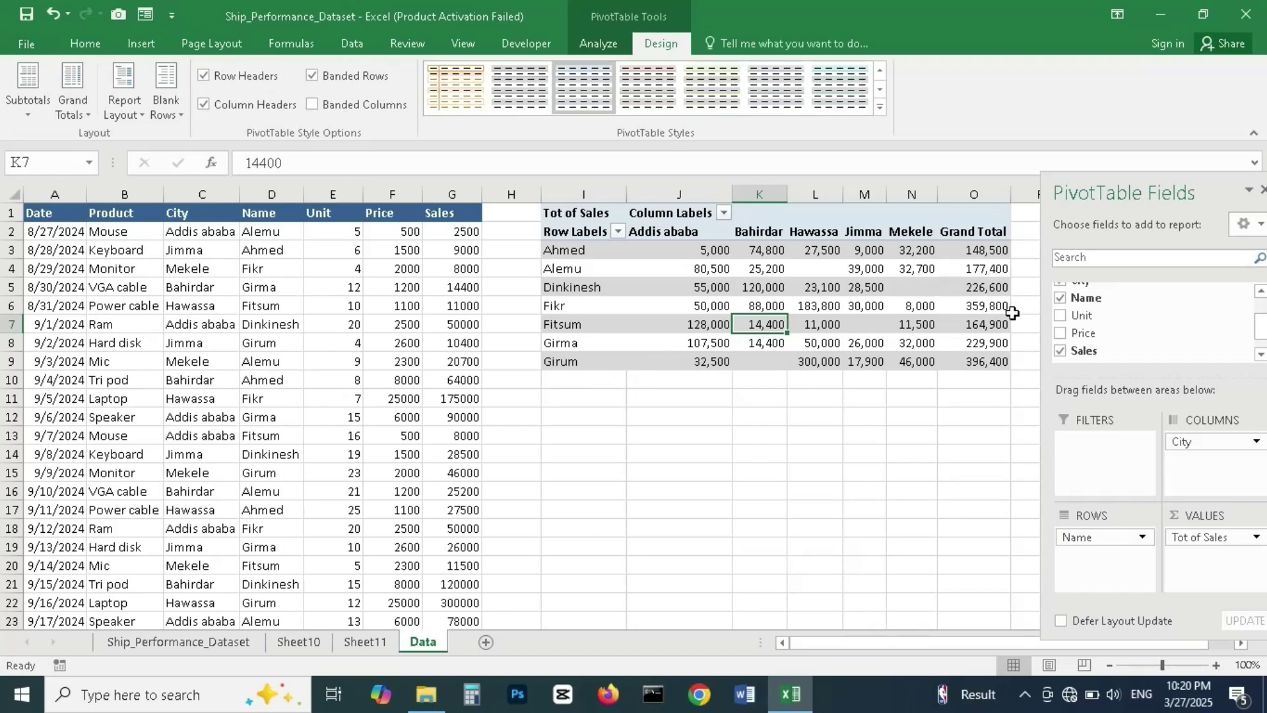
pyautogui.moveTo(994, 362)
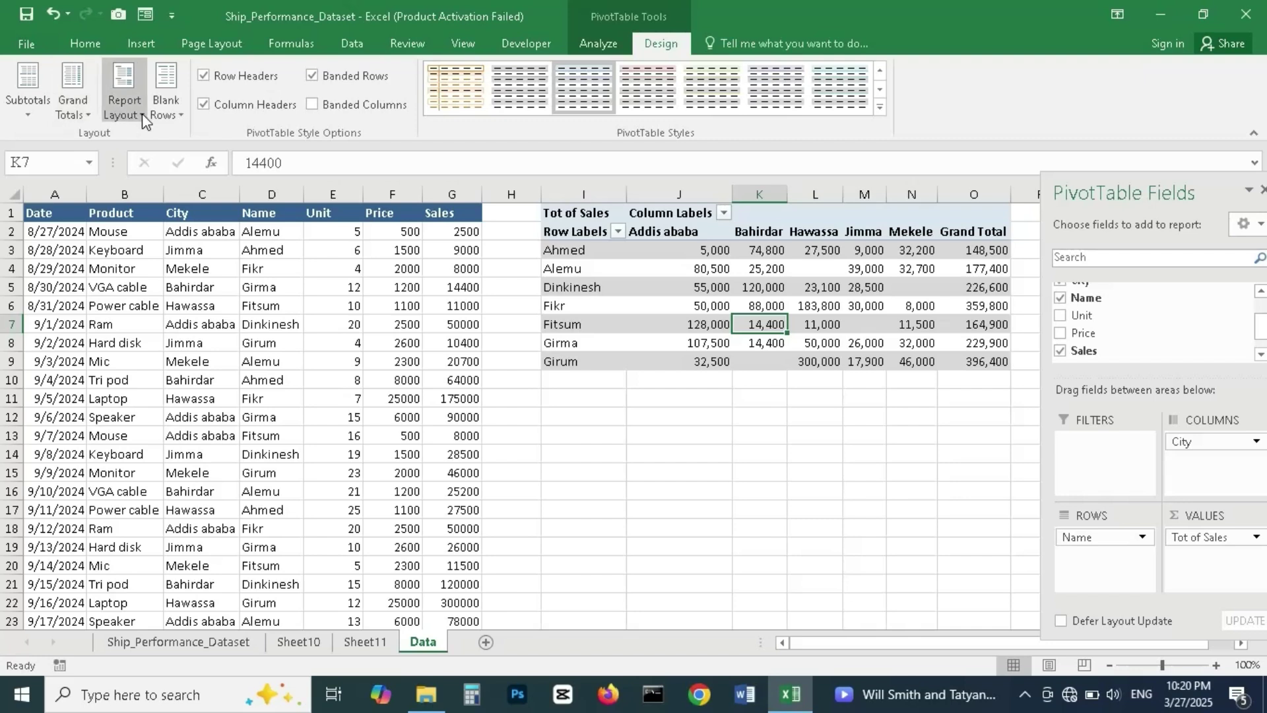
# Switch the PivotTable's grand totals to On for Columns Only.
pyautogui.click(91, 115)
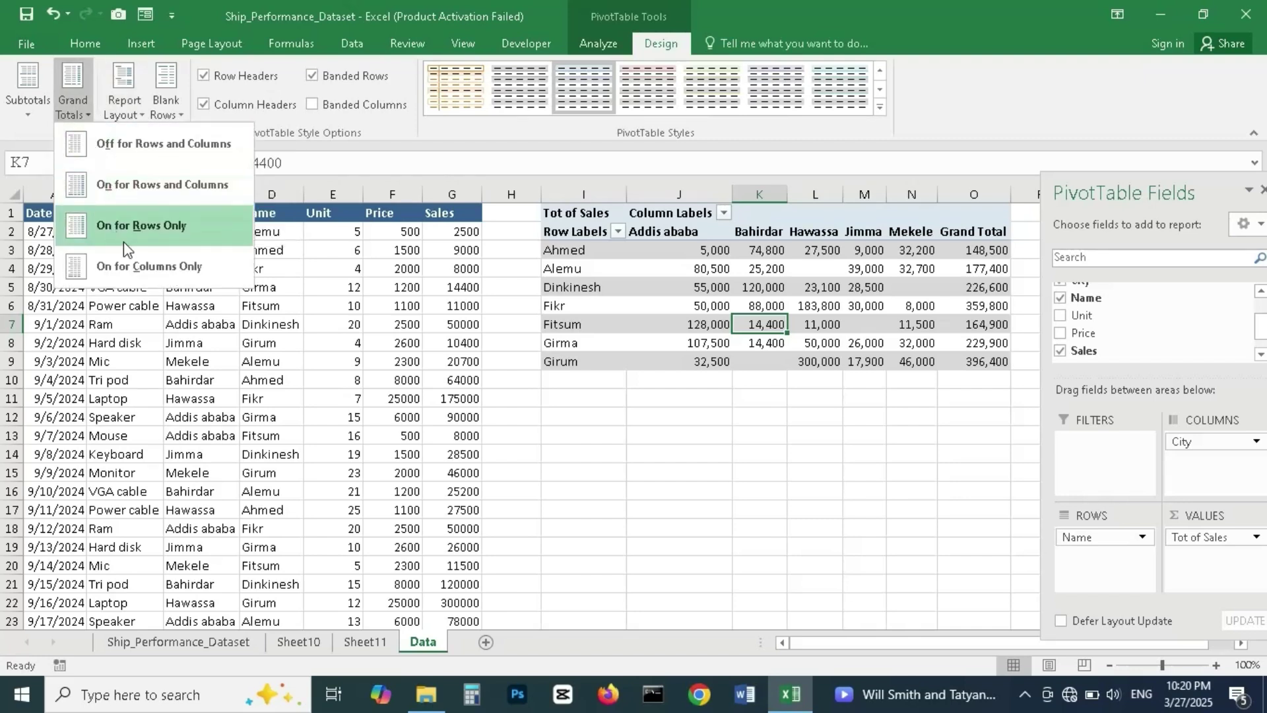
pyautogui.click(105, 270)
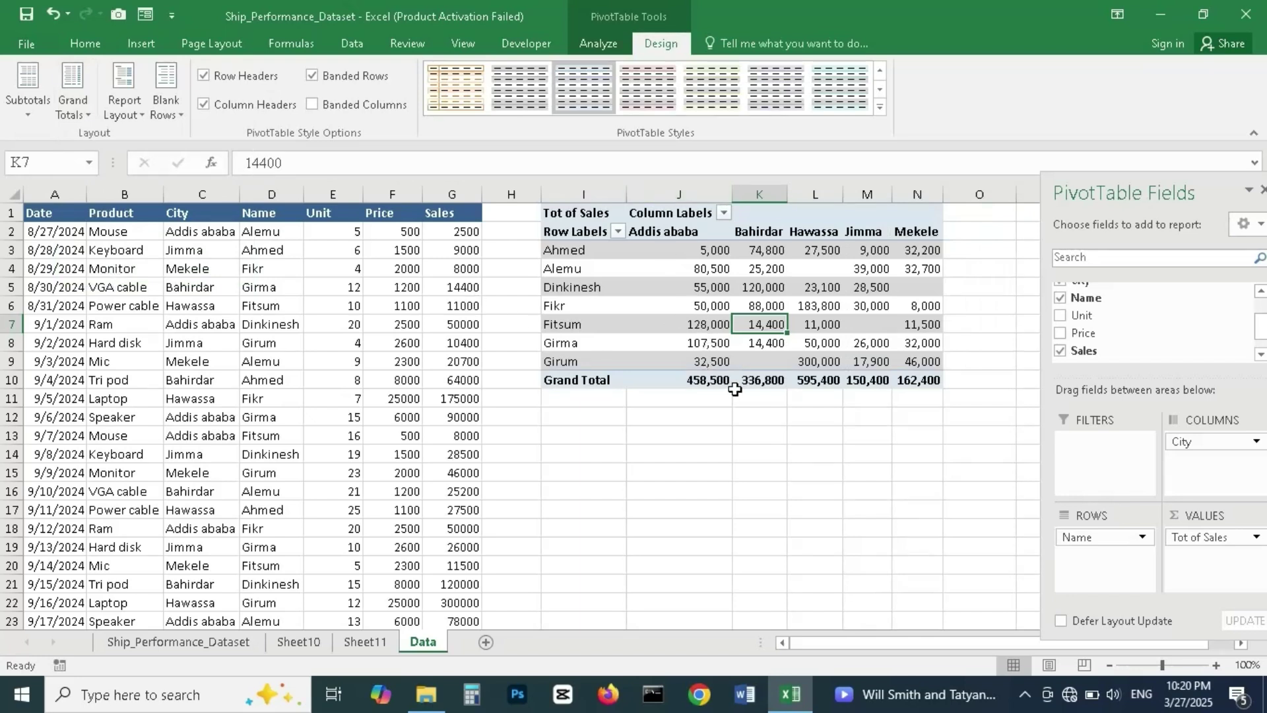
pyautogui.moveTo(922, 384)
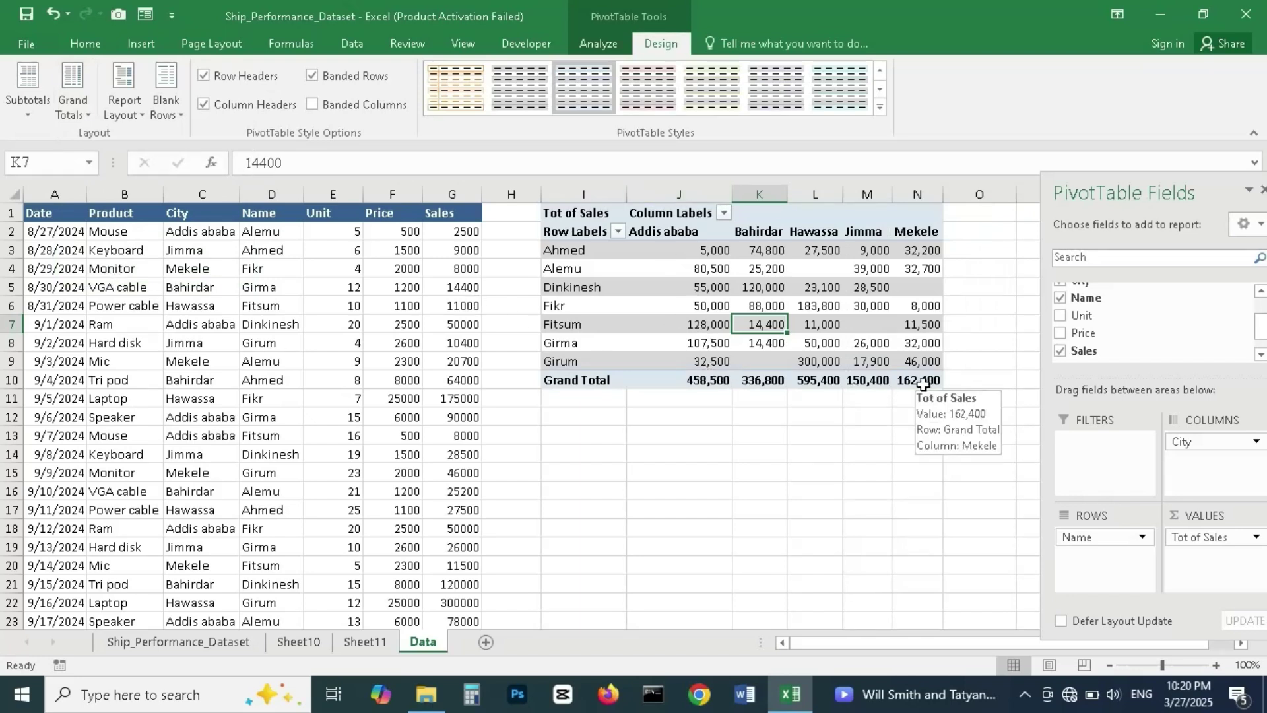
# Turn off the PivotTable's grand totals for both rows and columns.
pyautogui.click(91, 117)
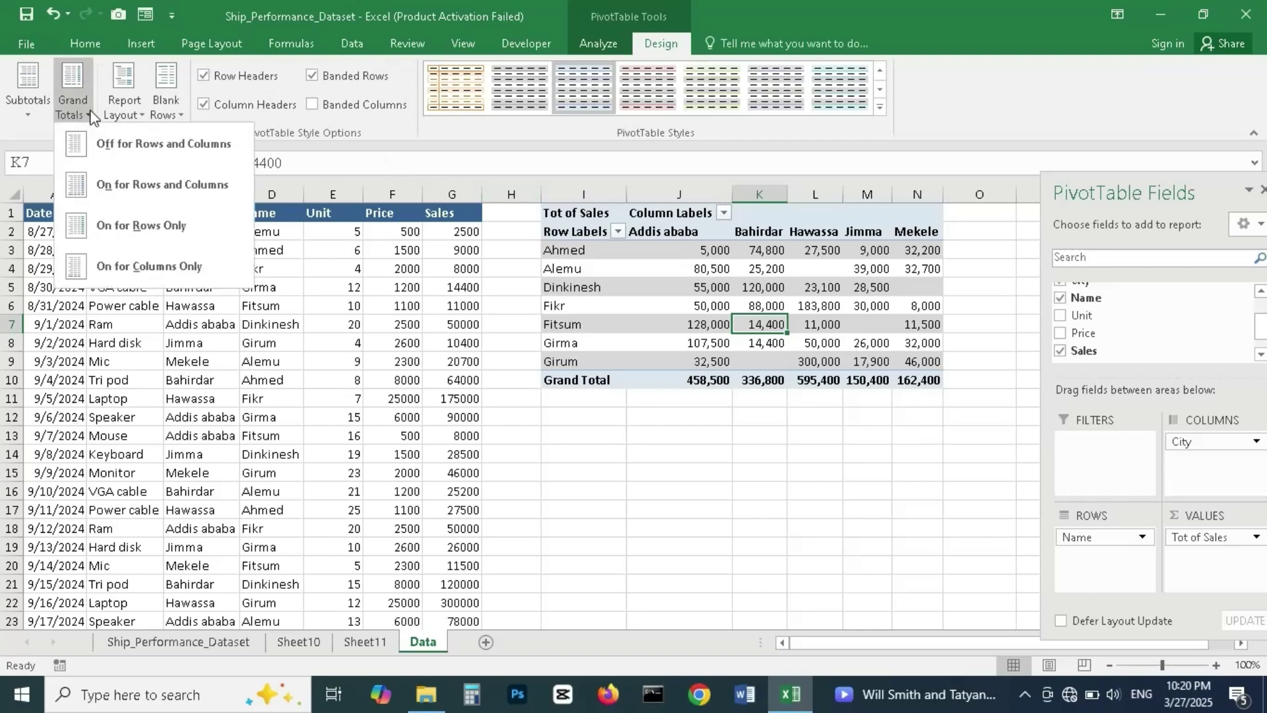
pyautogui.click(113, 144)
pyautogui.click(724, 432)
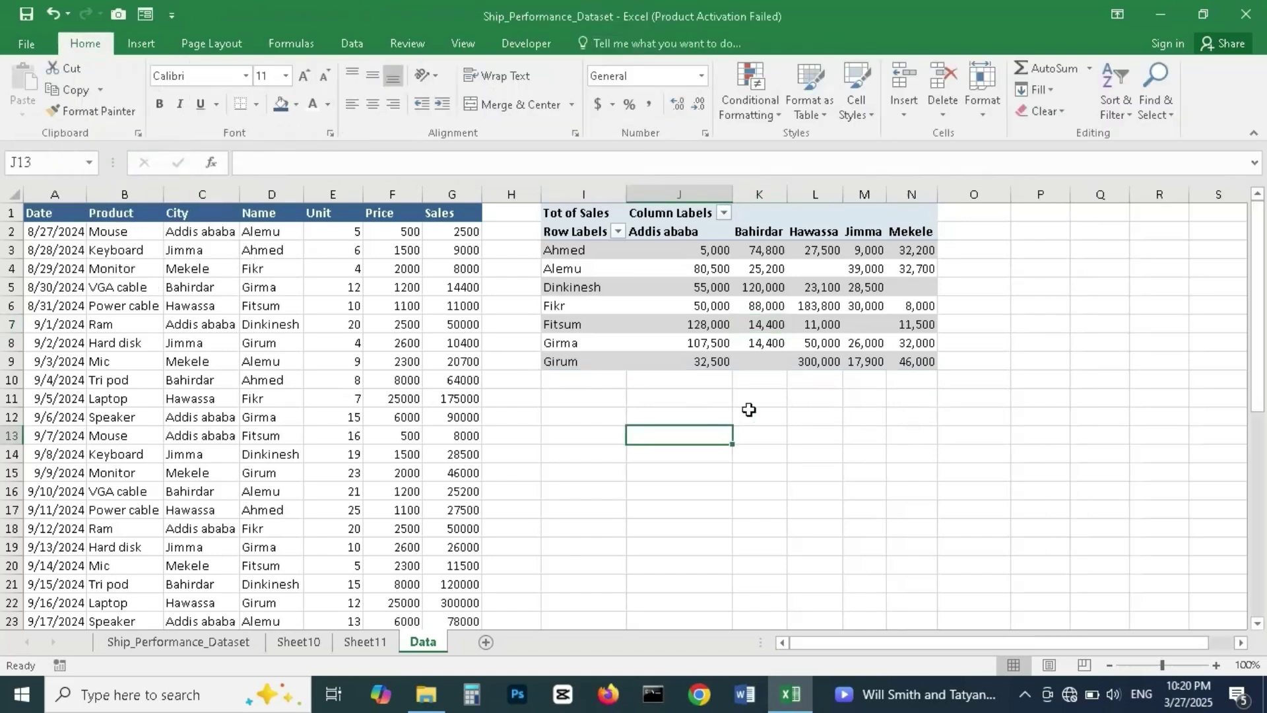
# Remove the City field from the PivotTable's columns area.
pyautogui.click(768, 367)
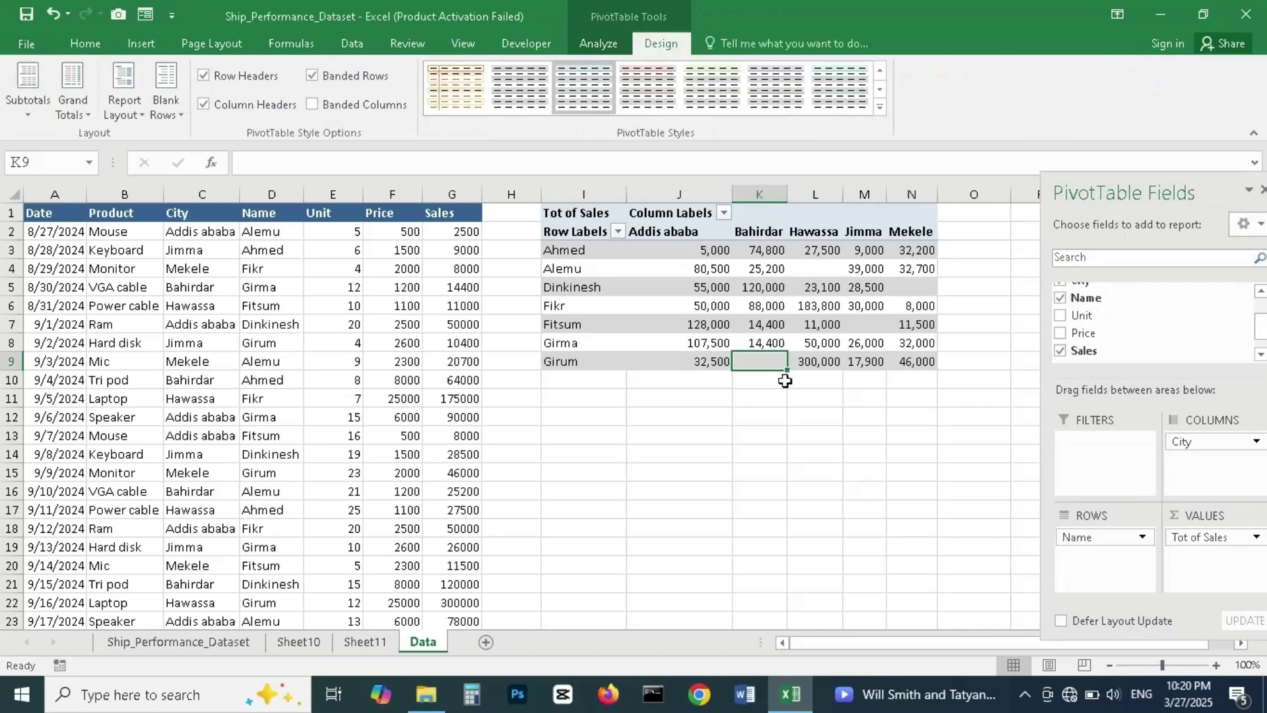
pyautogui.click(816, 271)
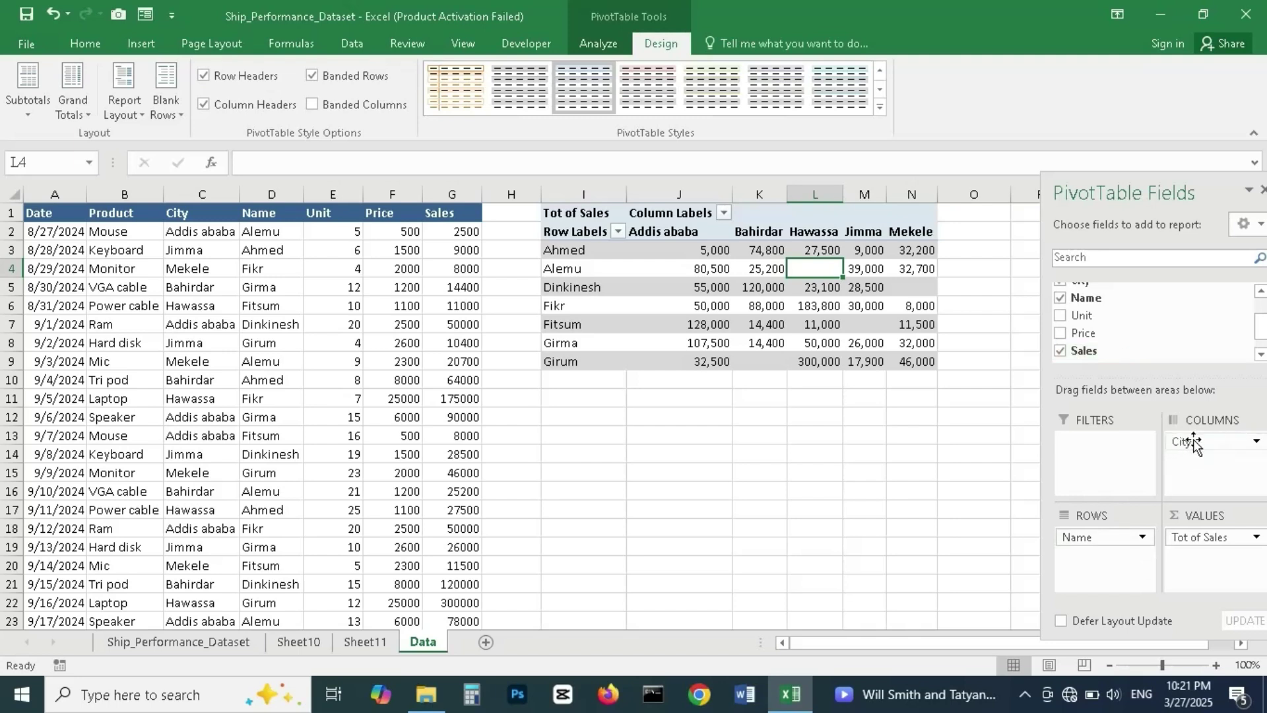
pyautogui.moveTo(1193, 438); pyautogui.dragTo(1169, 330)
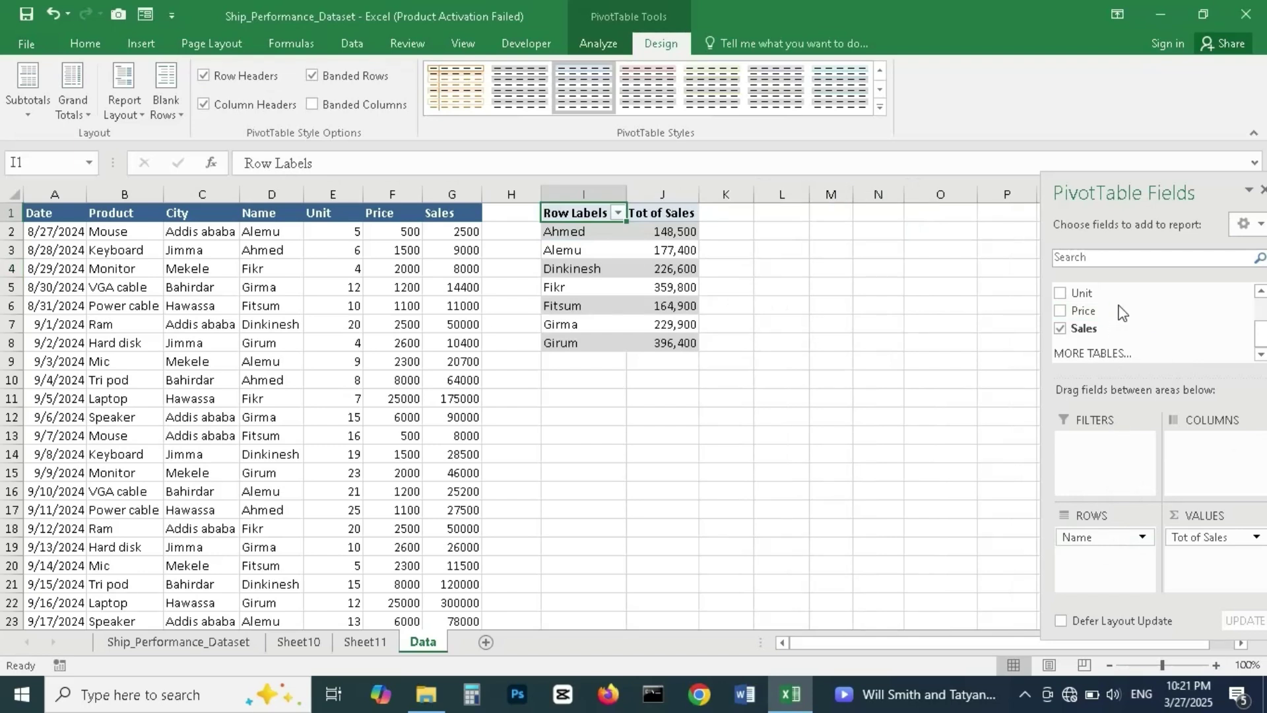
# Replace the PivotTable's Name and Tot of Sales fields with the Product field in both the rows and values areas.
pyautogui.moveTo(1115, 537); pyautogui.dragTo(1103, 294)
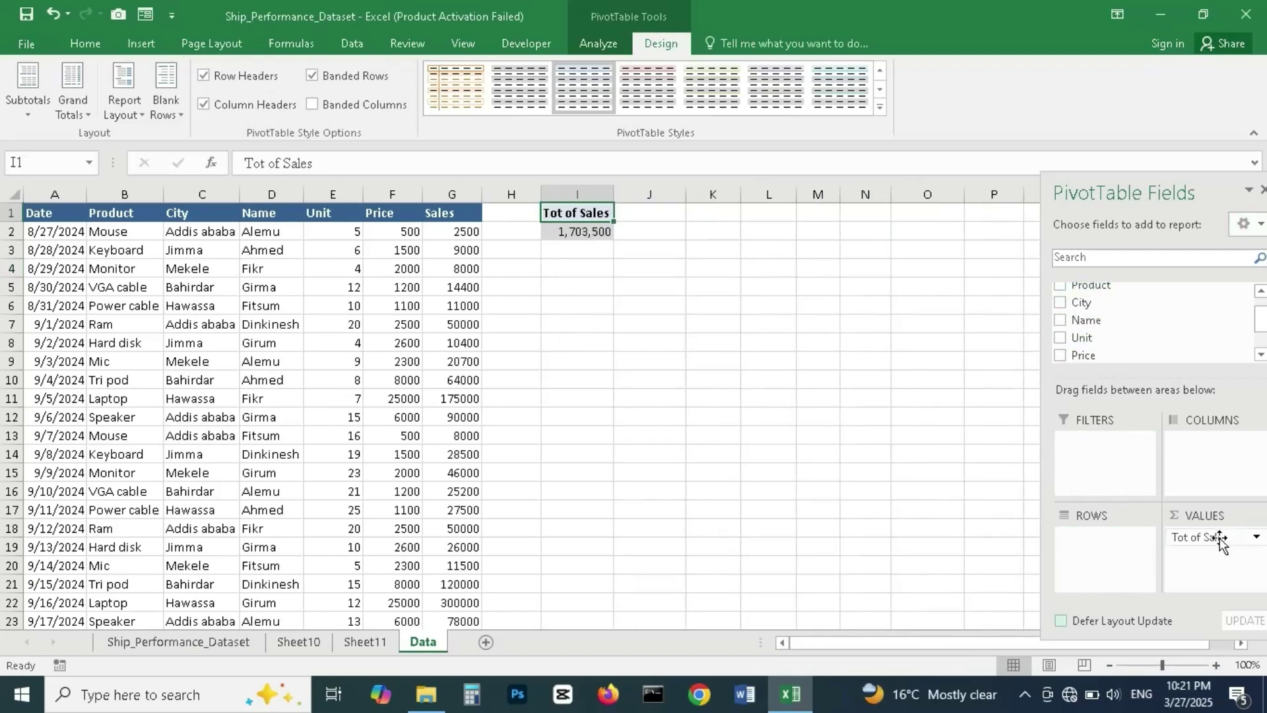
pyautogui.moveTo(1220, 541); pyautogui.dragTo(1161, 350)
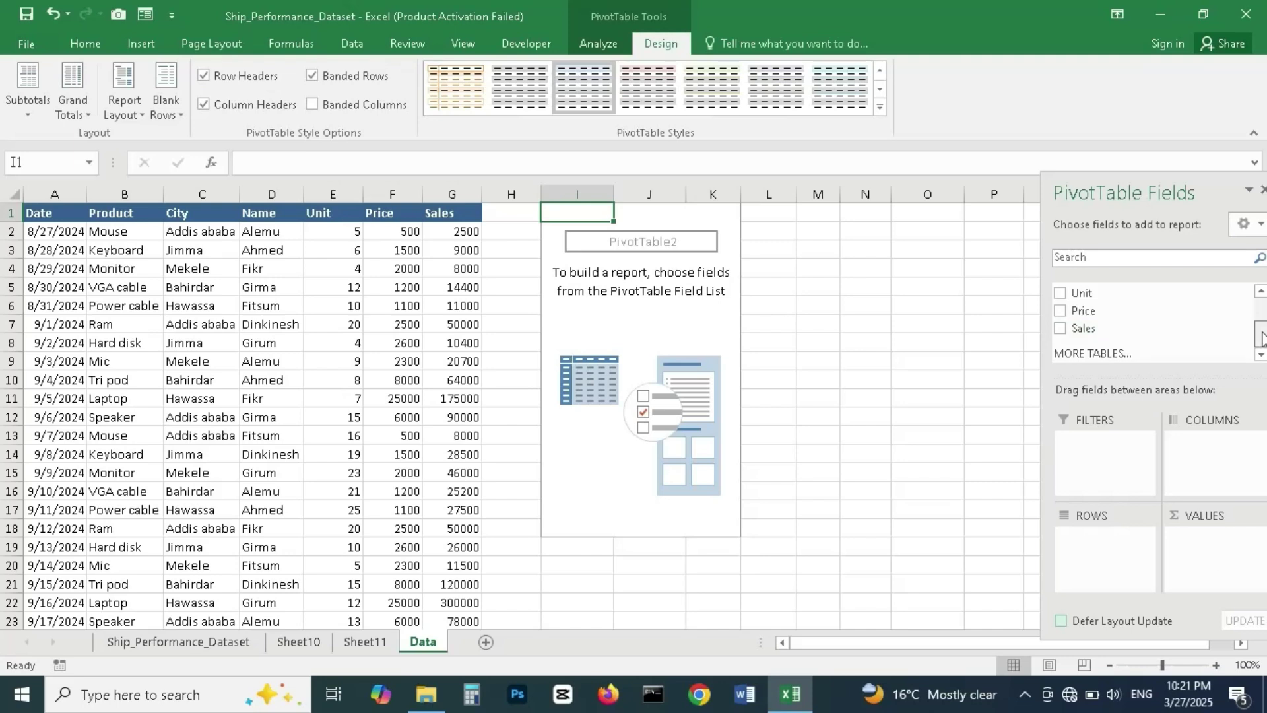
pyautogui.moveTo(1262, 338); pyautogui.dragTo(1261, 314)
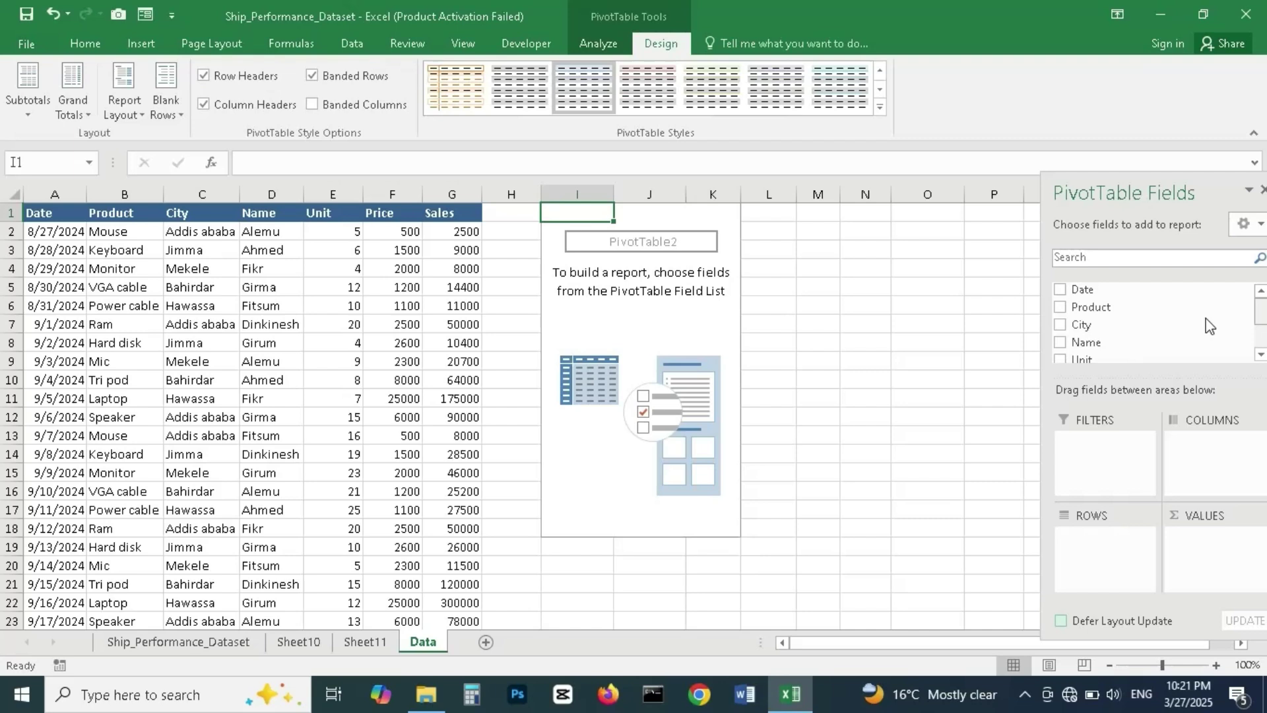
pyautogui.moveTo(1159, 313); pyautogui.dragTo(1110, 550)
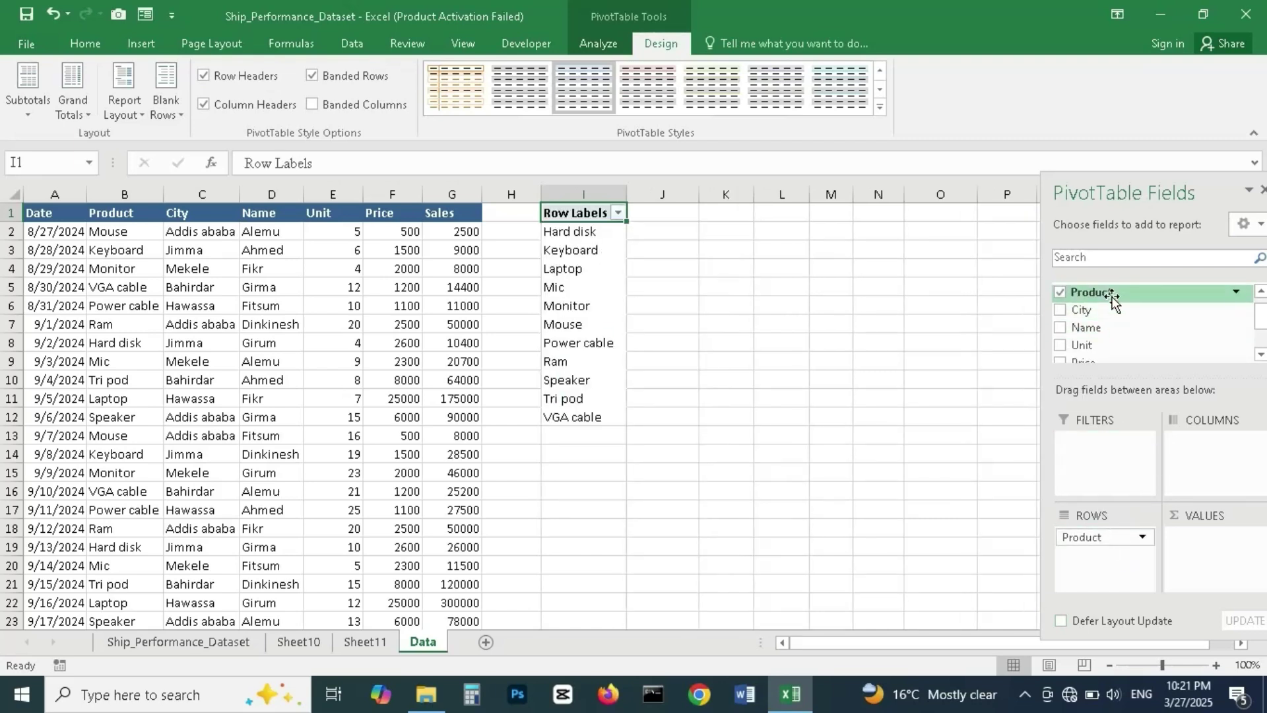
pyautogui.moveTo(1113, 298); pyautogui.dragTo(1207, 549)
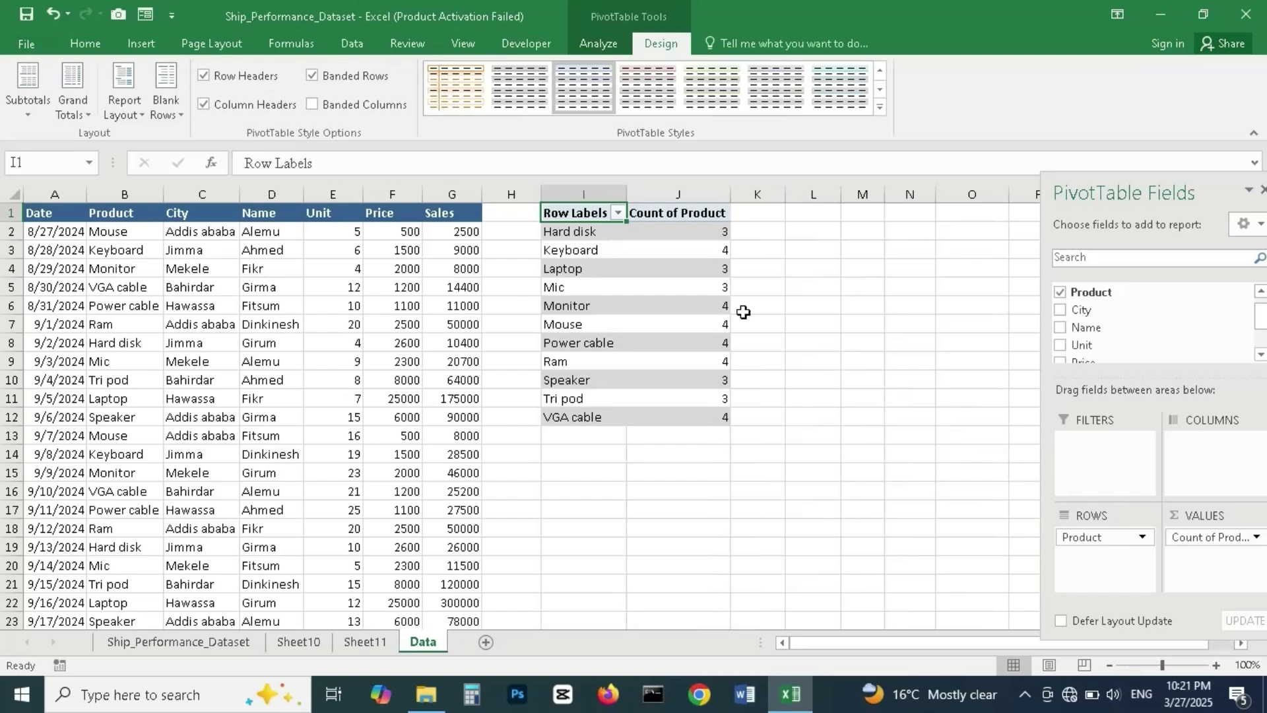
# Extract the records behind the Hard disk product count to a new sheet and fit the Date column's width to its contents.
pyautogui.click(578, 233)
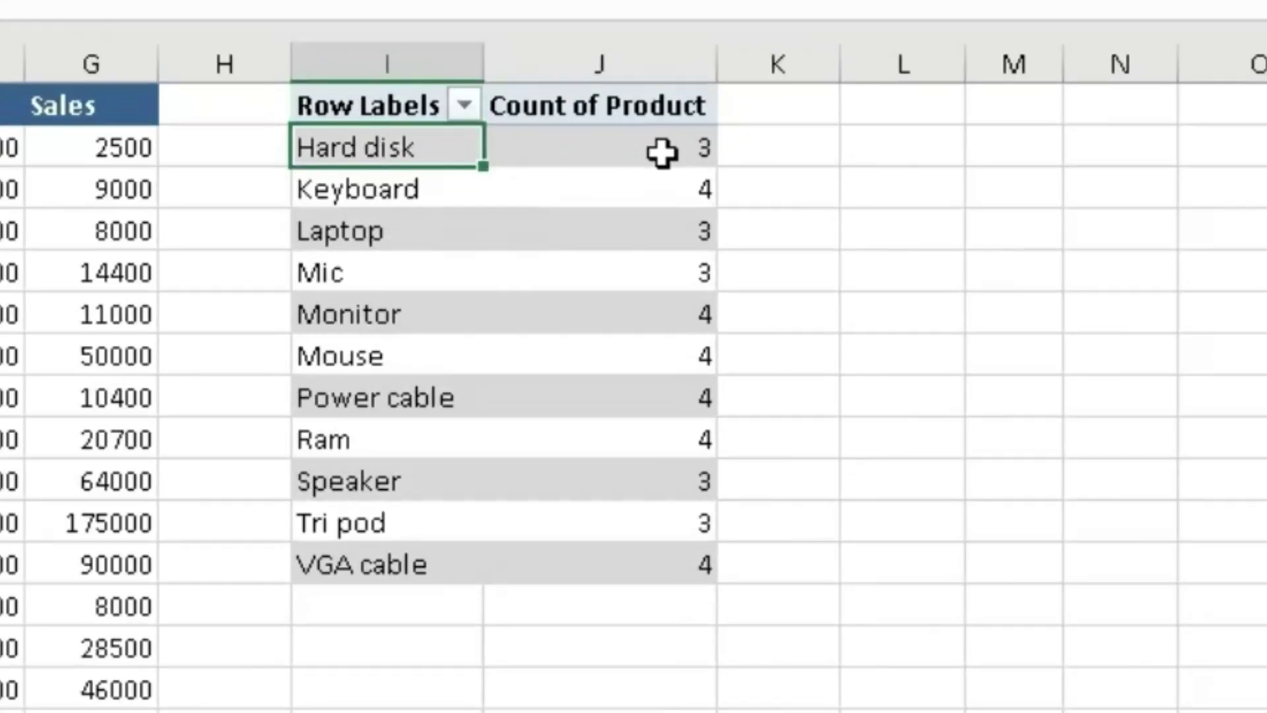
pyautogui.click(662, 153)
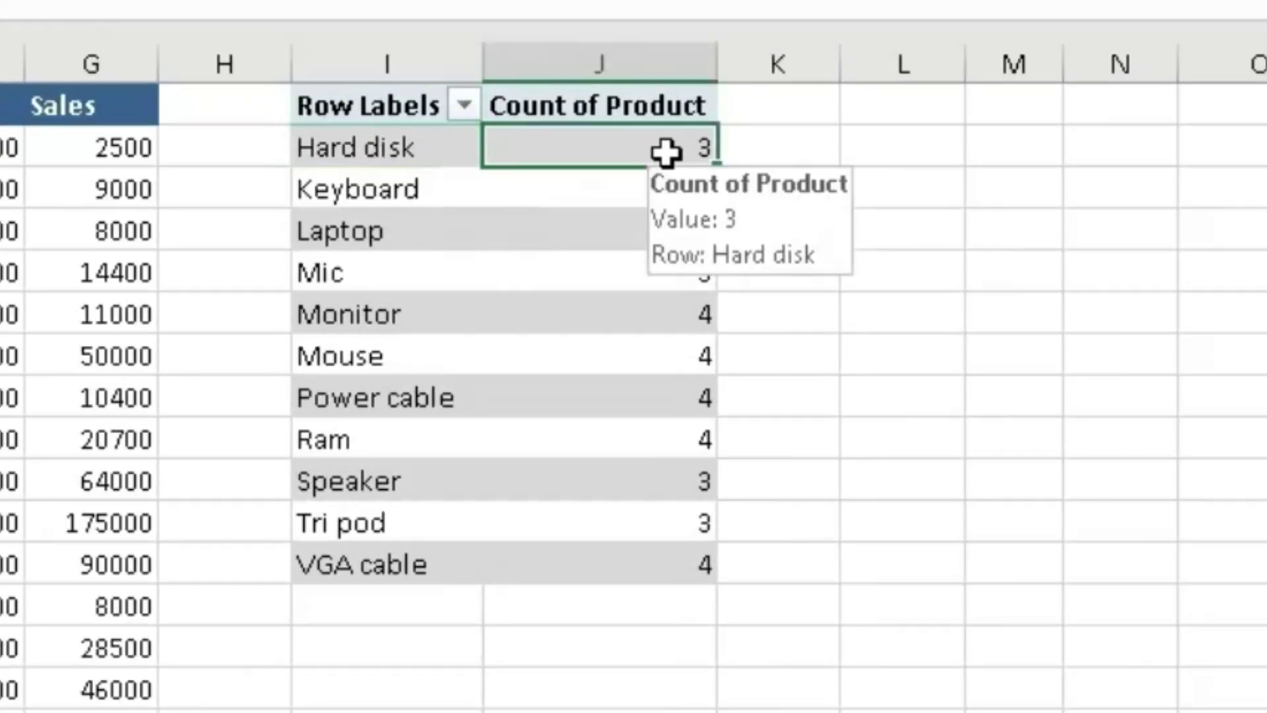
pyautogui.doubleClick(703, 153)
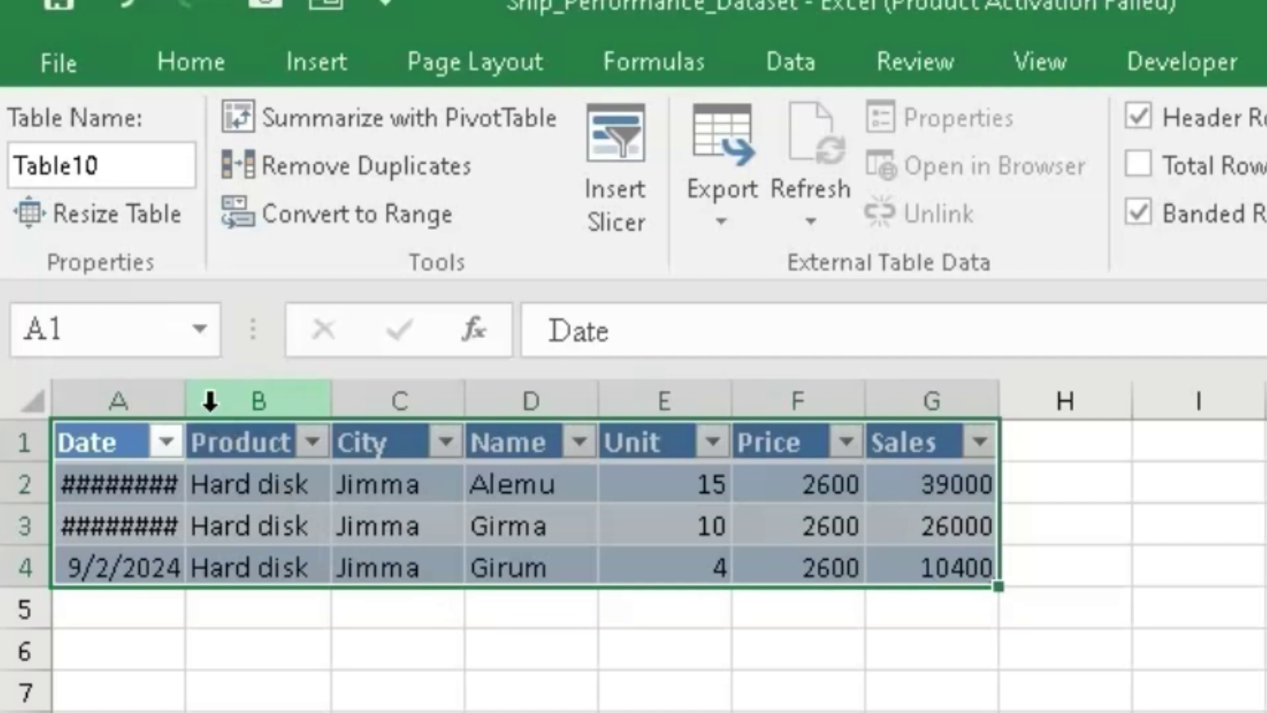
pyautogui.doubleClick(188, 396)
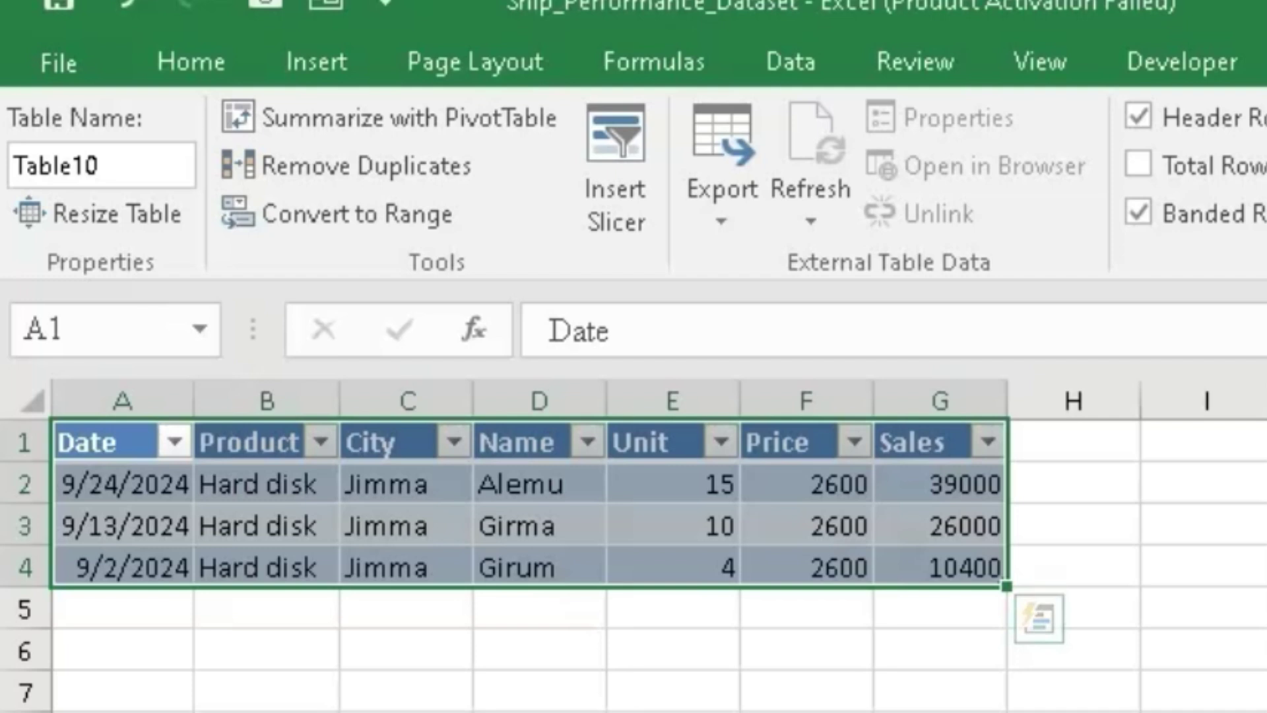
pyautogui.hotkey('ctrl', 'pagedown')
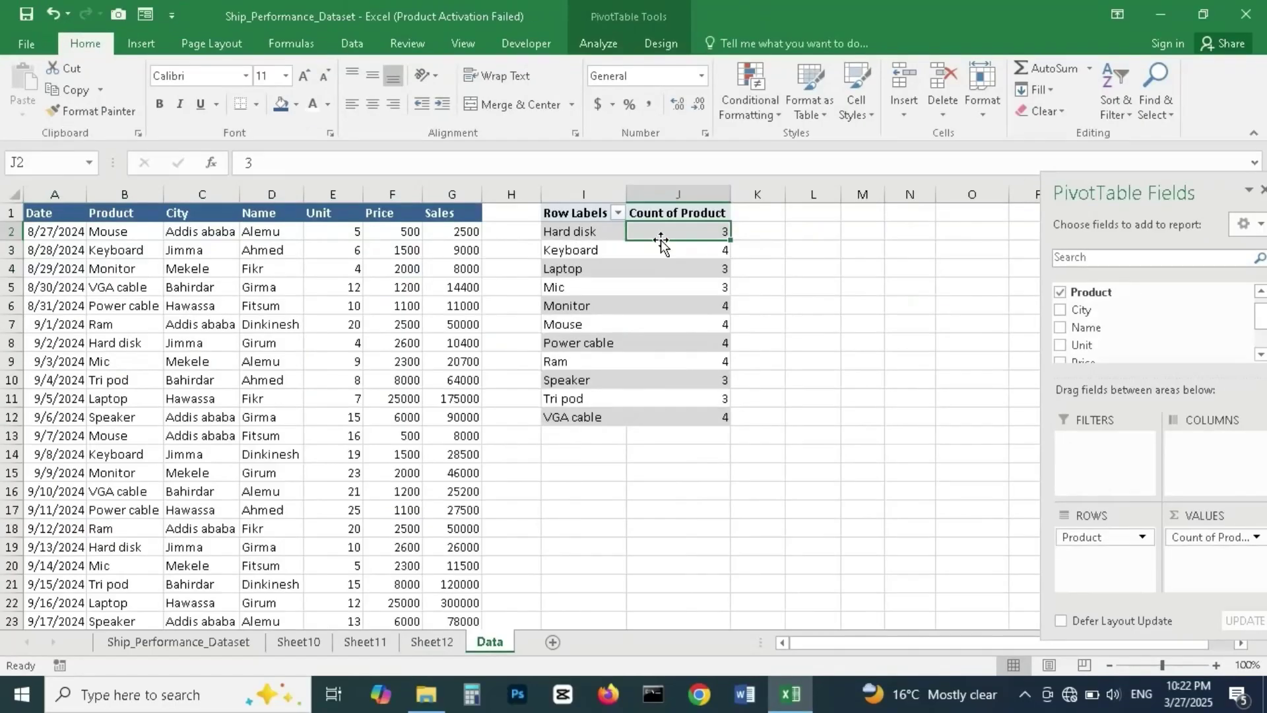
# Extract the records behind the Keyboard count to a new sheet and compare them with the PivotTable on the Data sheet.
pyautogui.moveTo(559, 250); pyautogui.dragTo(722, 248)
pyautogui.doubleClick(722, 248)
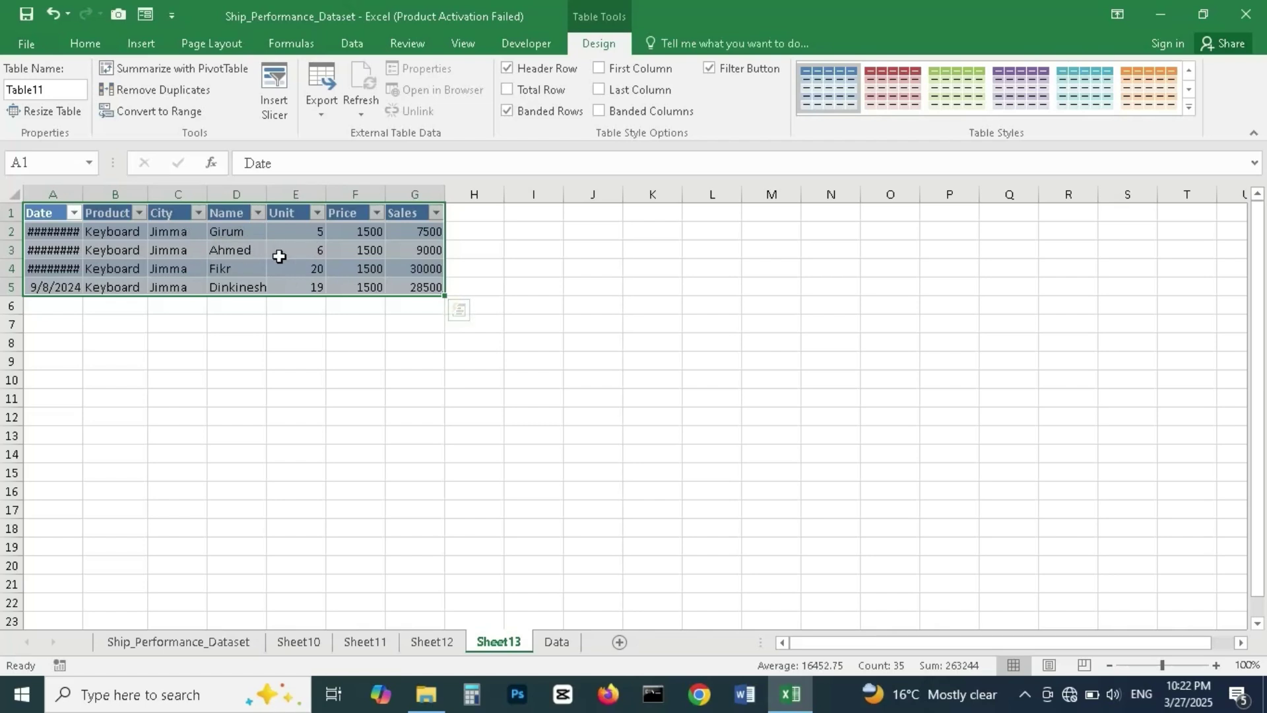
pyautogui.click(317, 290)
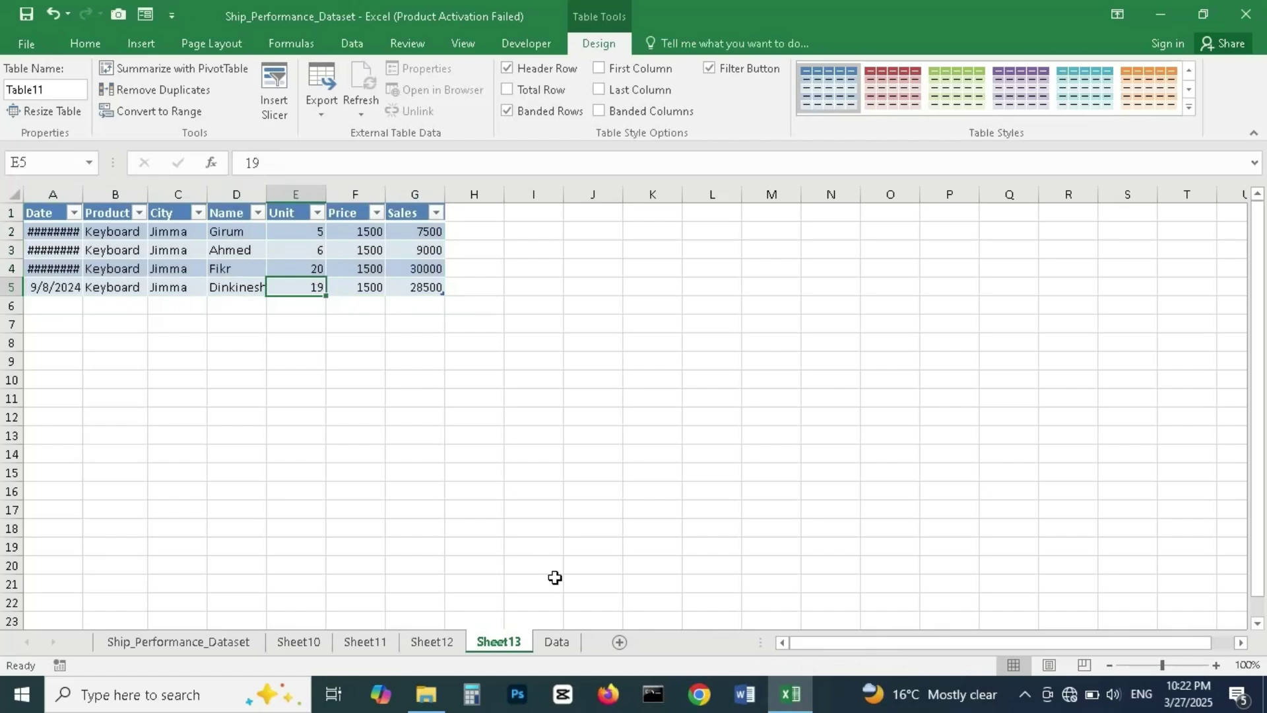
pyautogui.click(556, 644)
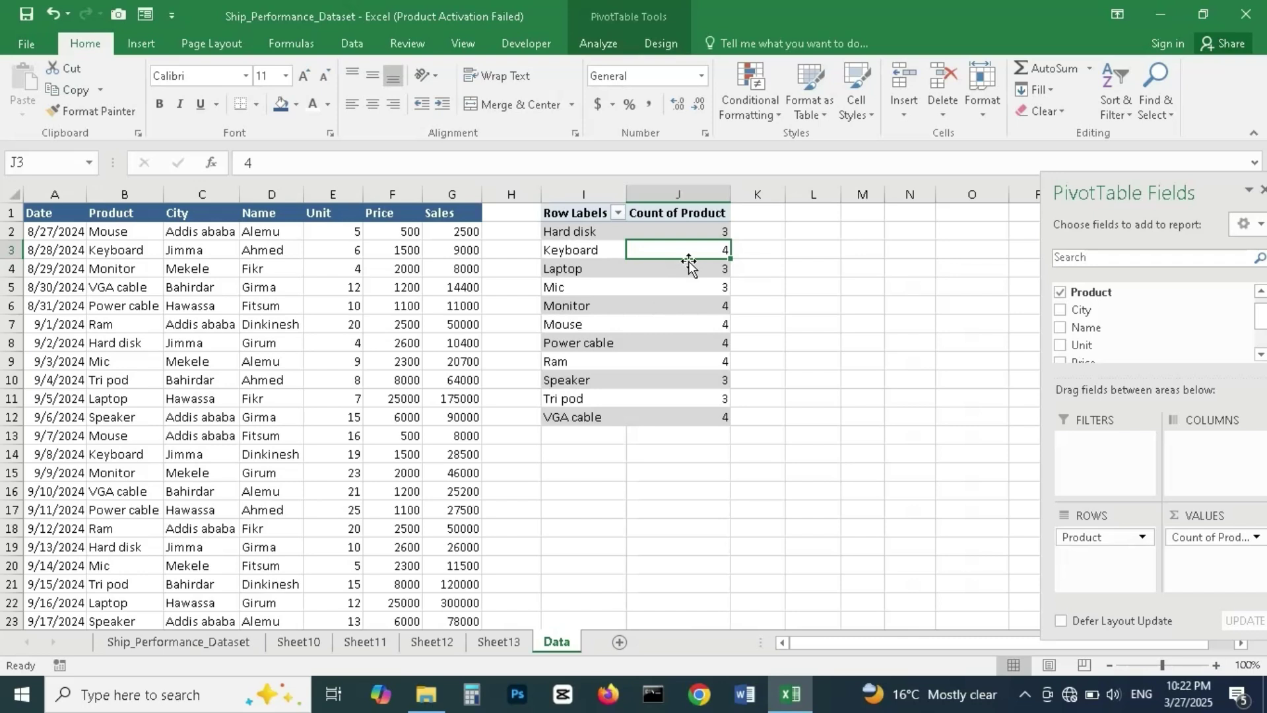
pyautogui.click(507, 647)
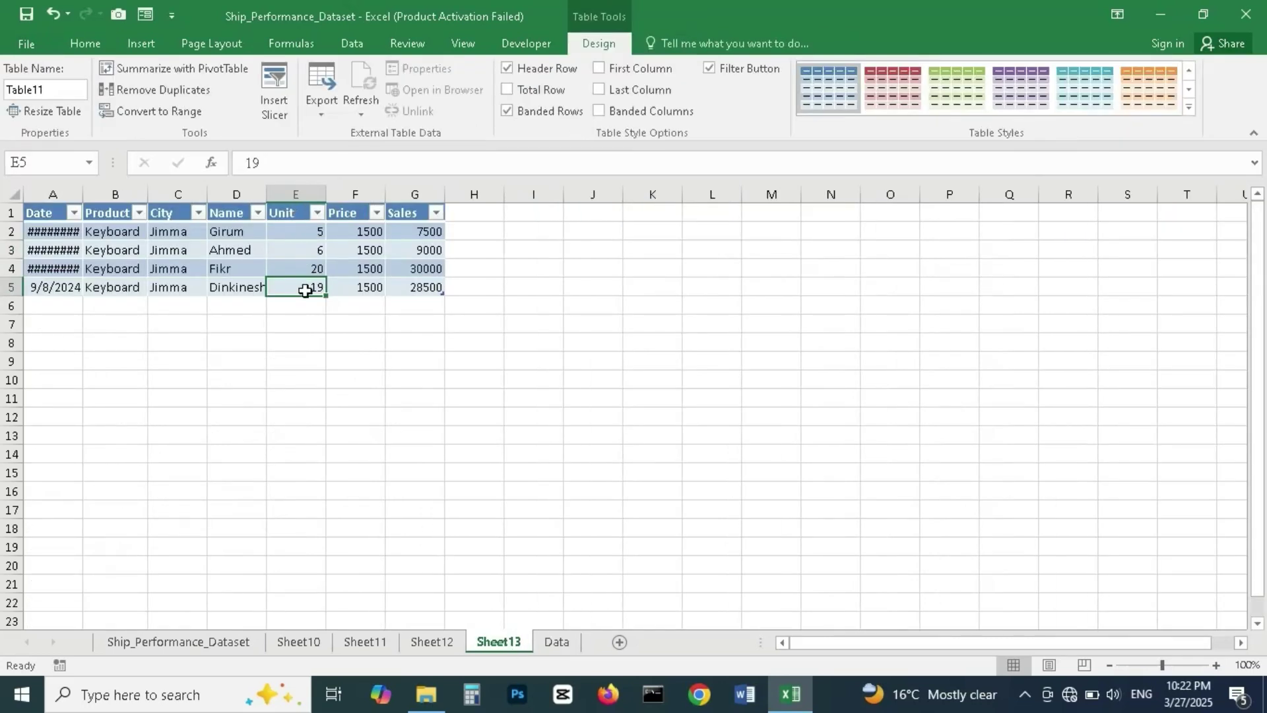
pyautogui.click(553, 643)
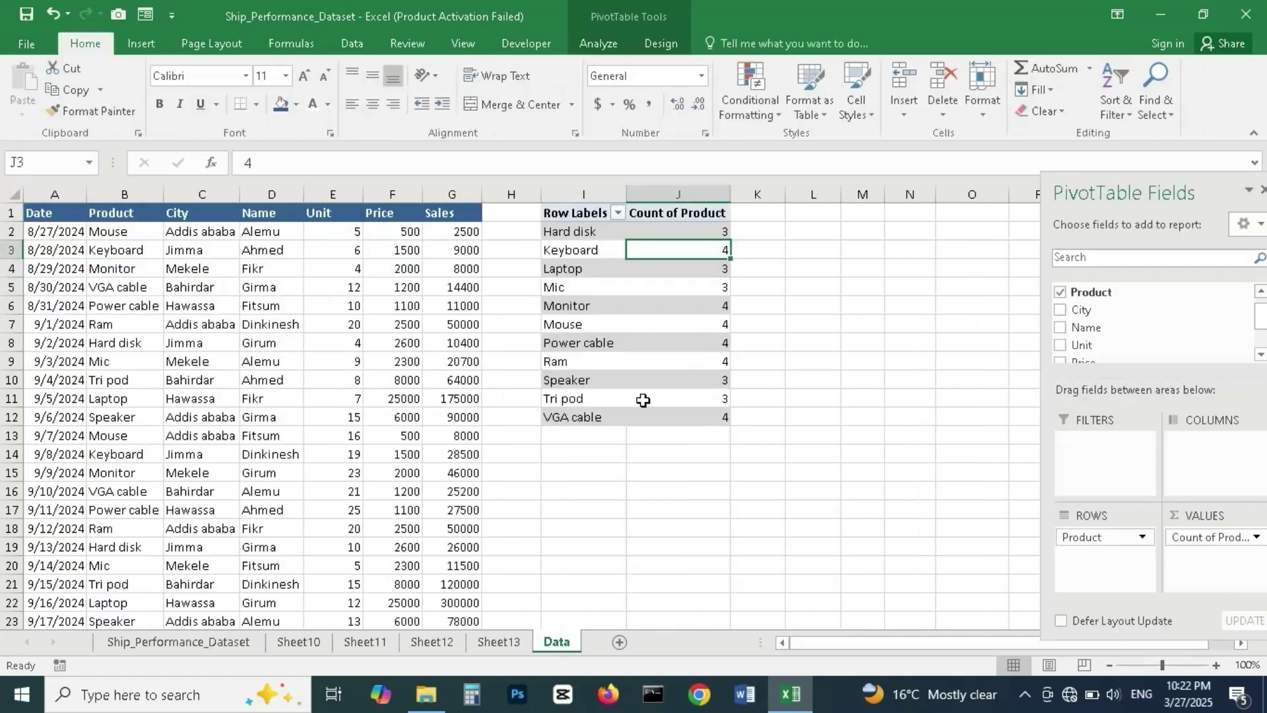
# Extract the records behind the Laptop count to a new sheet and fit its Date column's width to the contents.
pyautogui.click(714, 271)
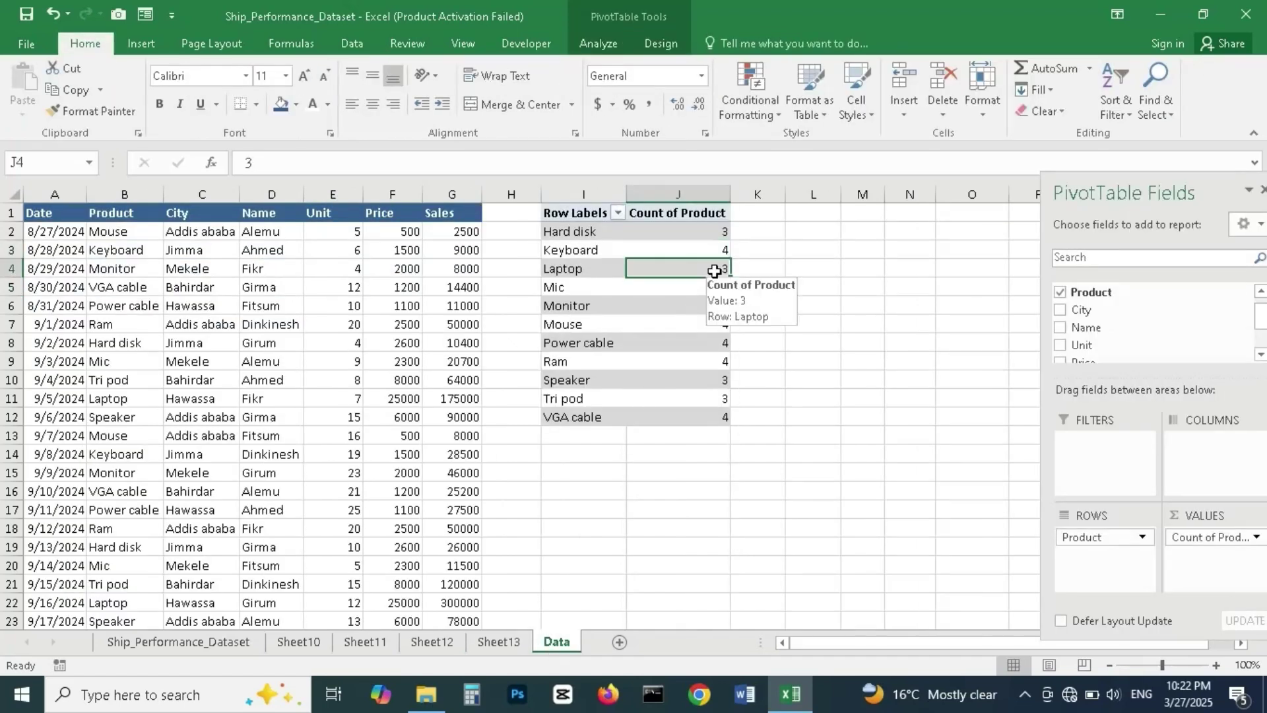
pyautogui.doubleClick(714, 270)
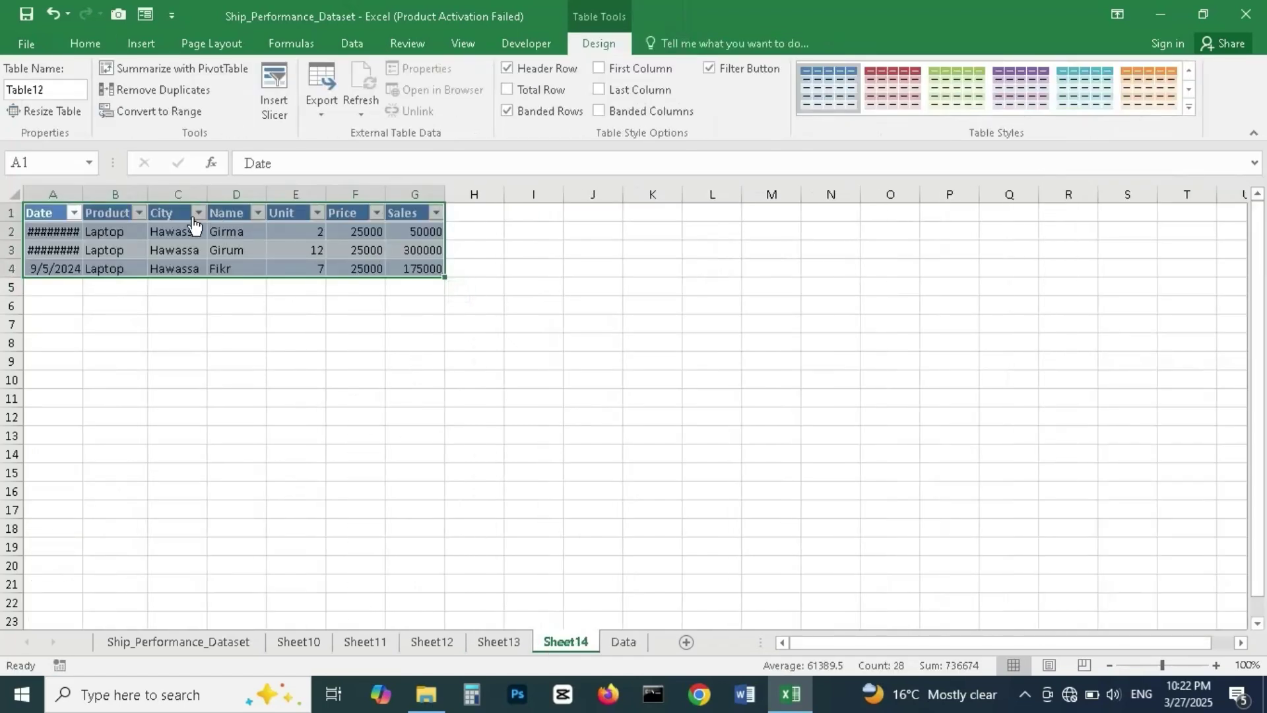
pyautogui.doubleClick(82, 194)
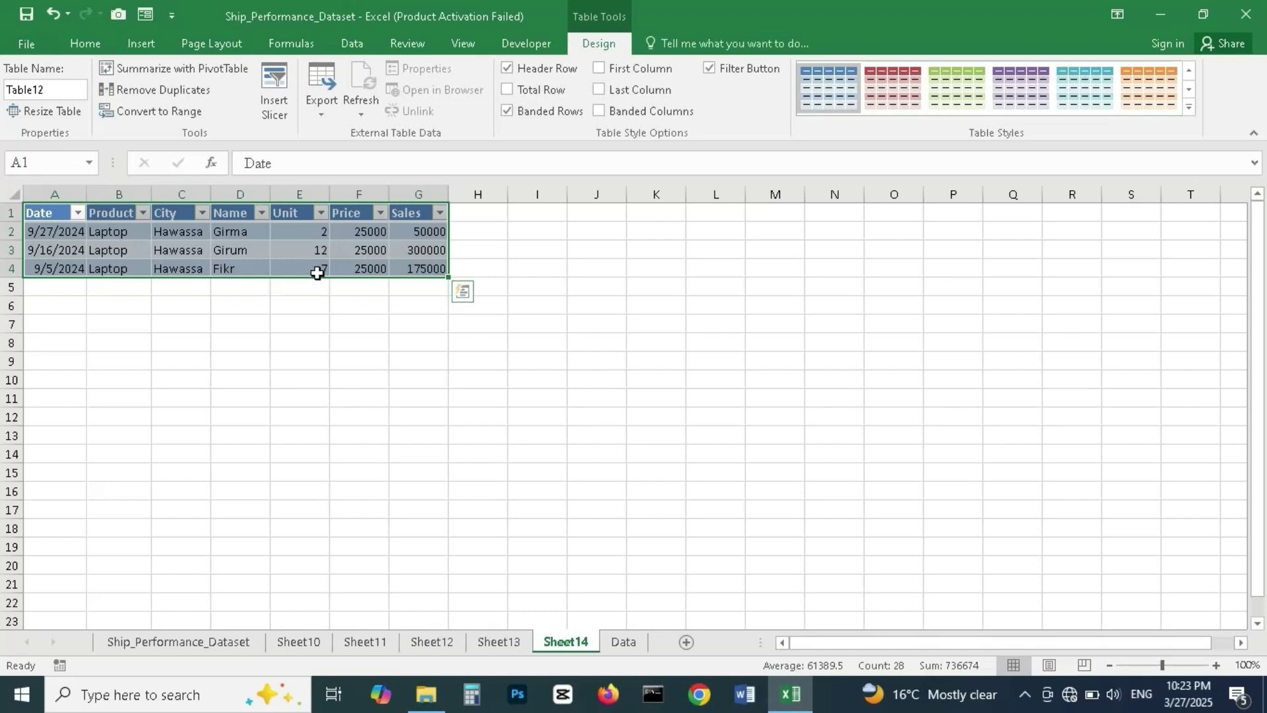
pyautogui.click(622, 643)
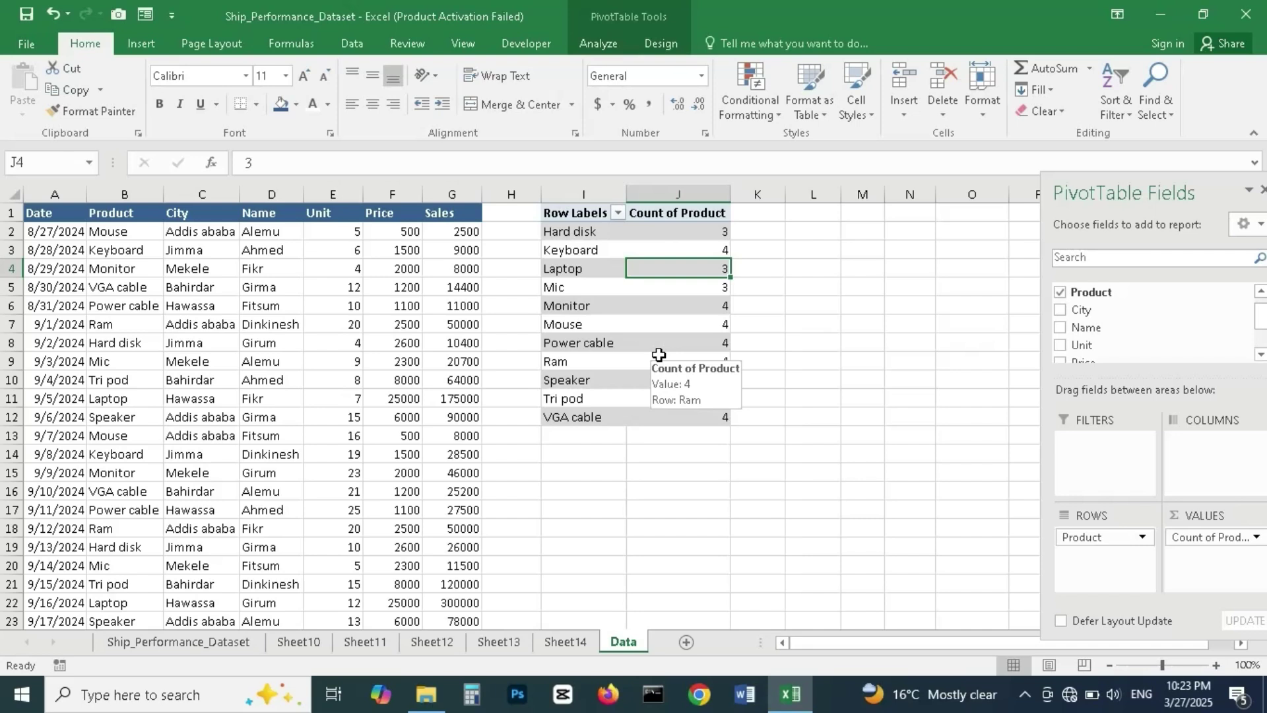
# Replace the PivotTable's Product fields with the Name field in both the rows and values areas.
pyautogui.click(724, 302)
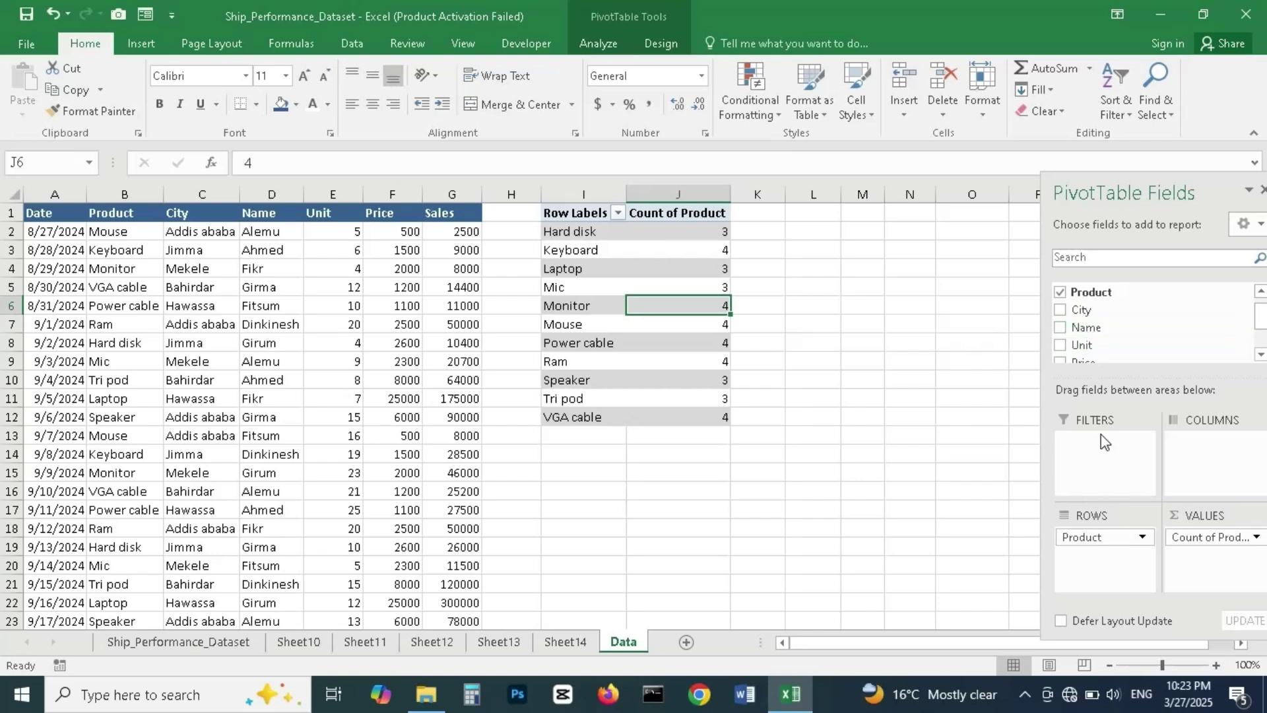
pyautogui.moveTo(1112, 536); pyautogui.dragTo(1119, 330)
pyautogui.moveTo(1225, 537); pyautogui.dragTo(1151, 332)
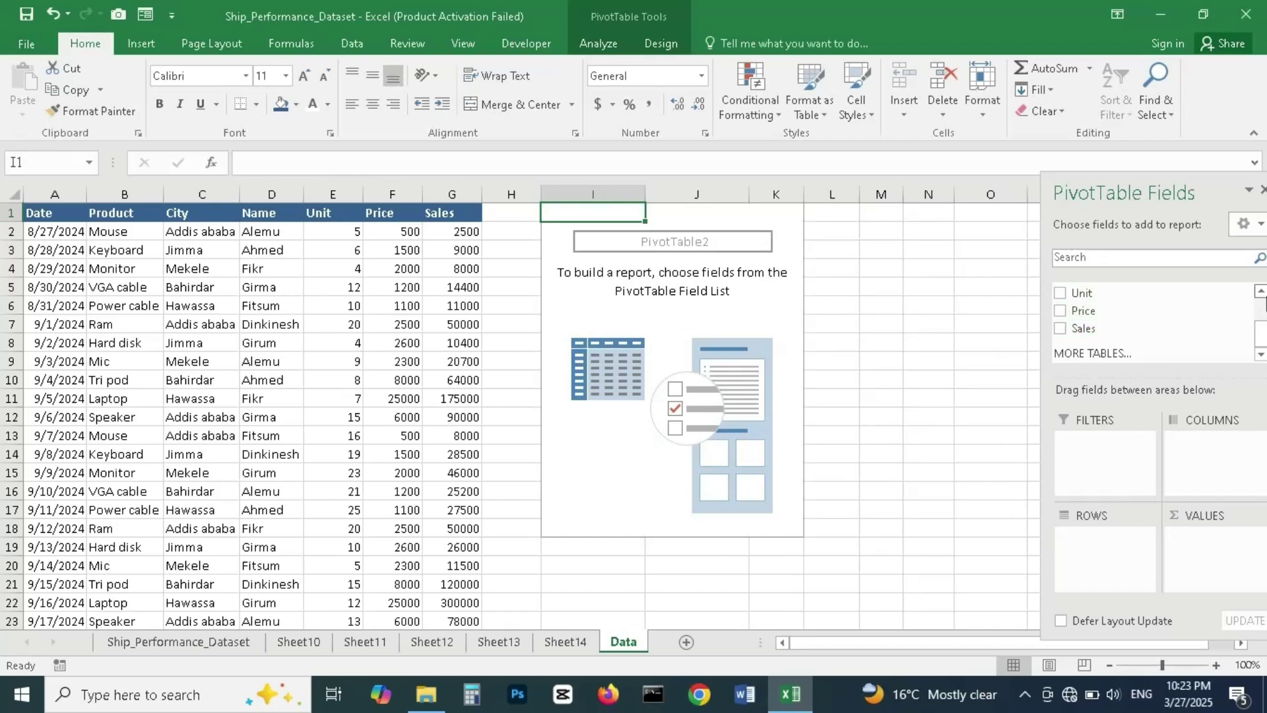
pyautogui.moveTo(1262, 337); pyautogui.dragTo(1260, 310)
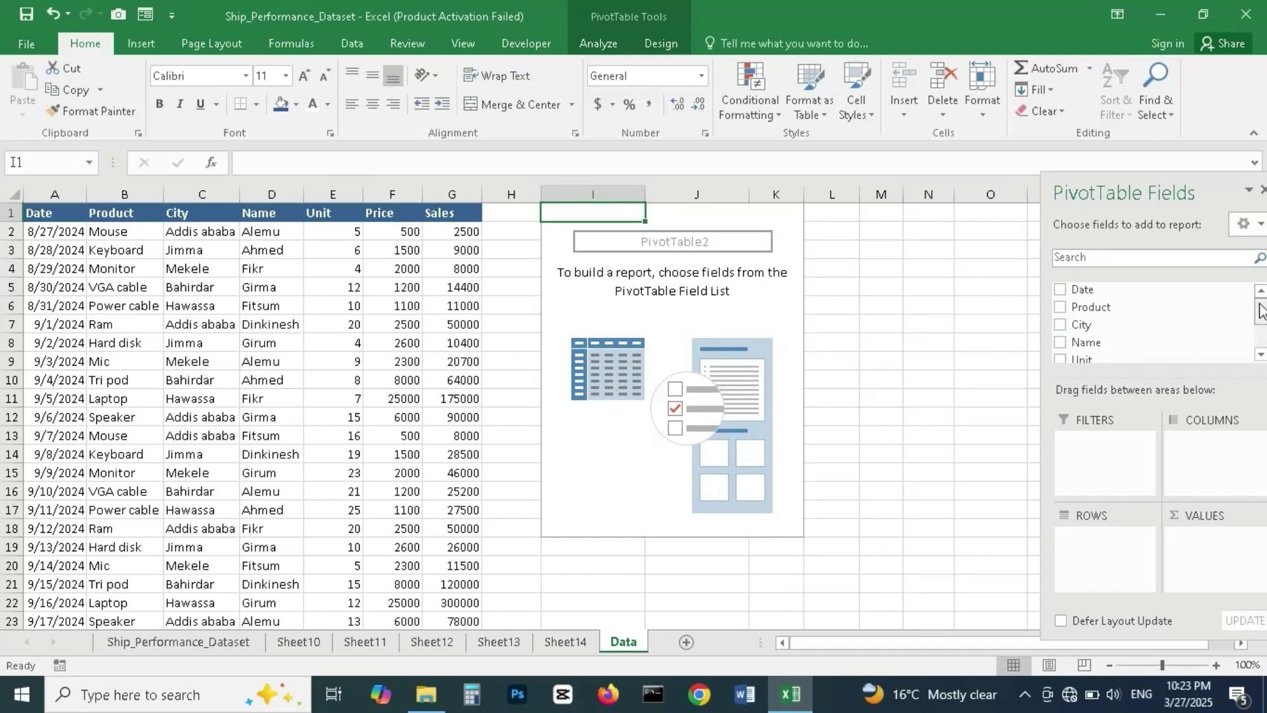
pyautogui.moveTo(1123, 342); pyautogui.dragTo(1114, 546)
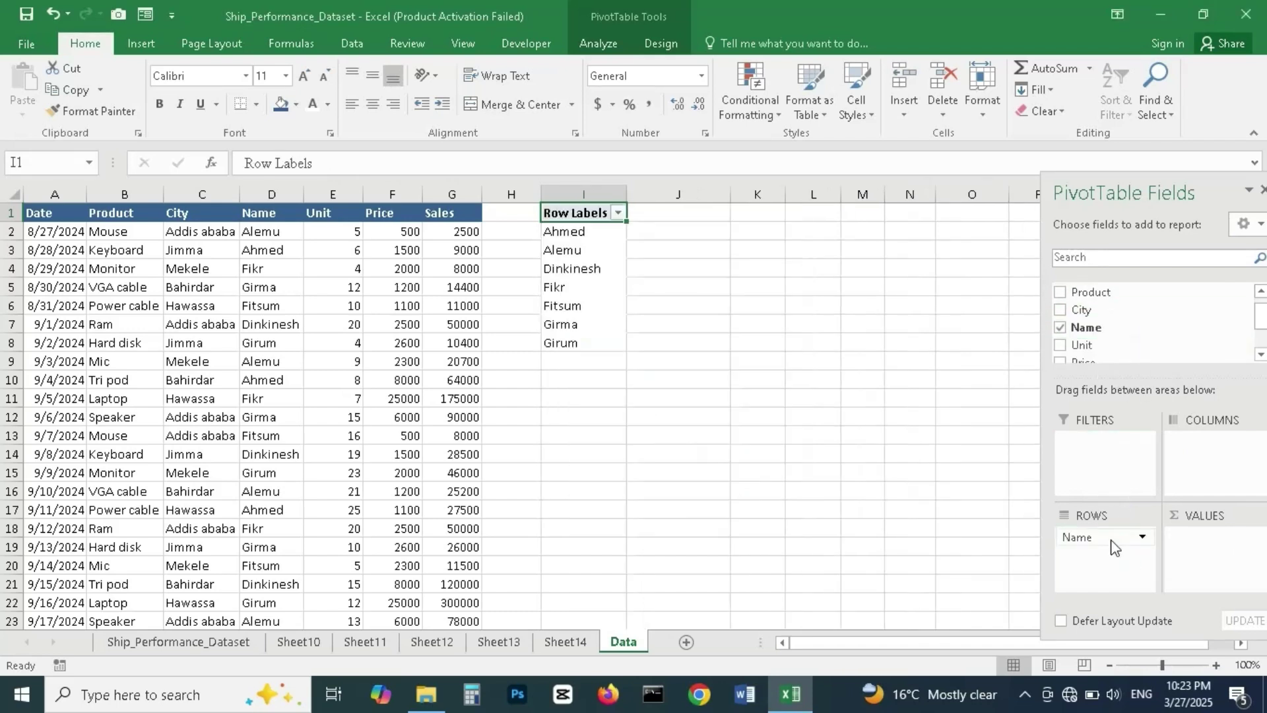
pyautogui.moveTo(1111, 334); pyautogui.dragTo(1210, 546)
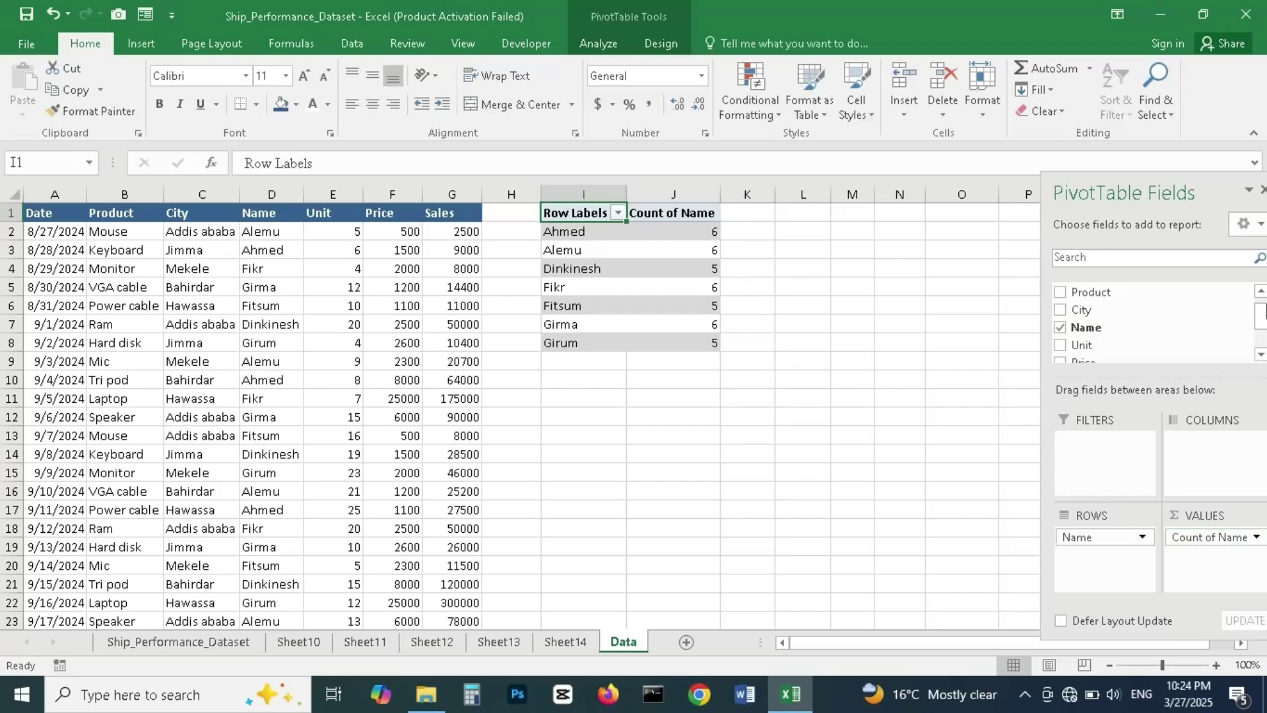
# Extract the records behind the first person's count to a new sheet, with the Date column fitted, and review the units per product.
pyautogui.click(652, 231)
pyautogui.doubleClick(652, 230)
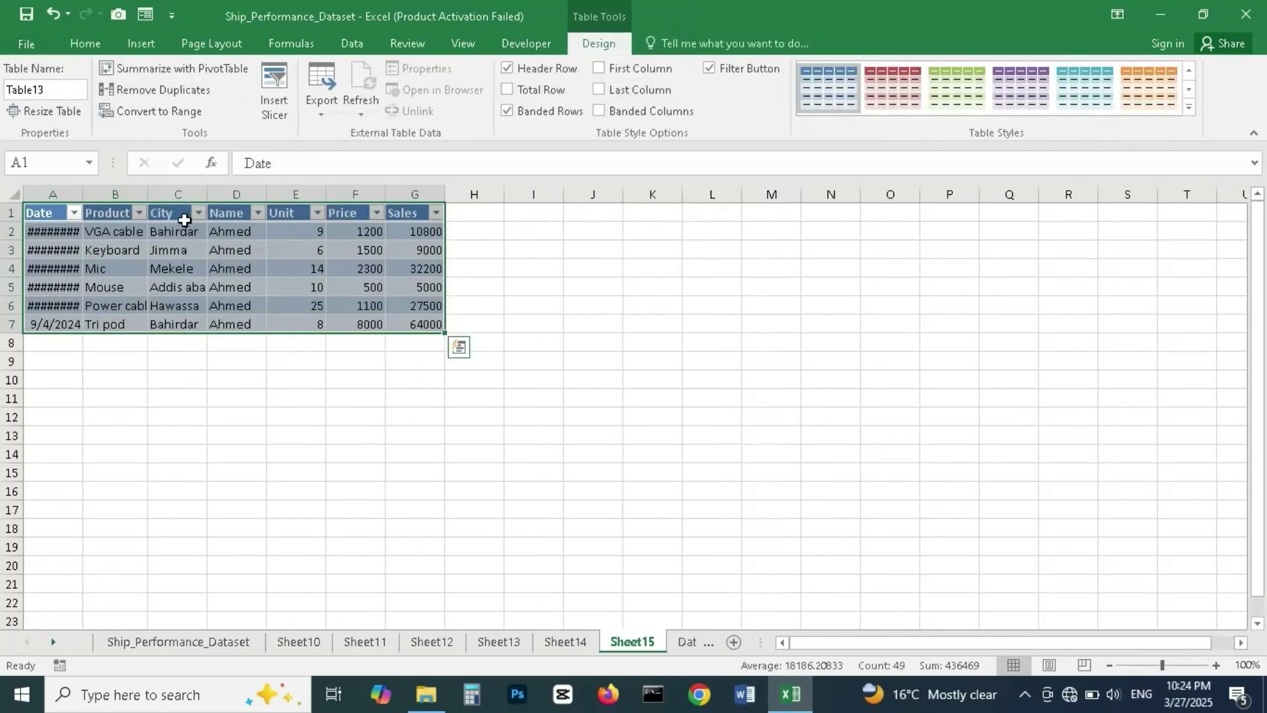
pyautogui.doubleClick(79, 193)
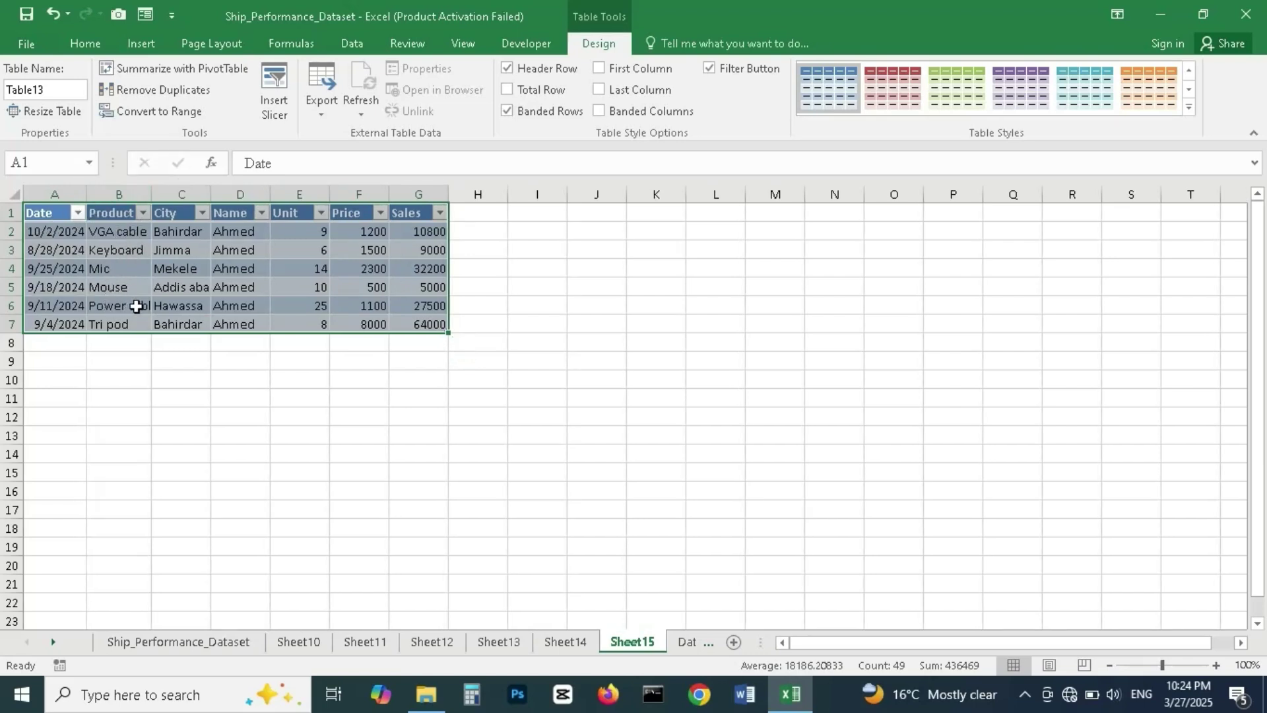
pyautogui.click(120, 327)
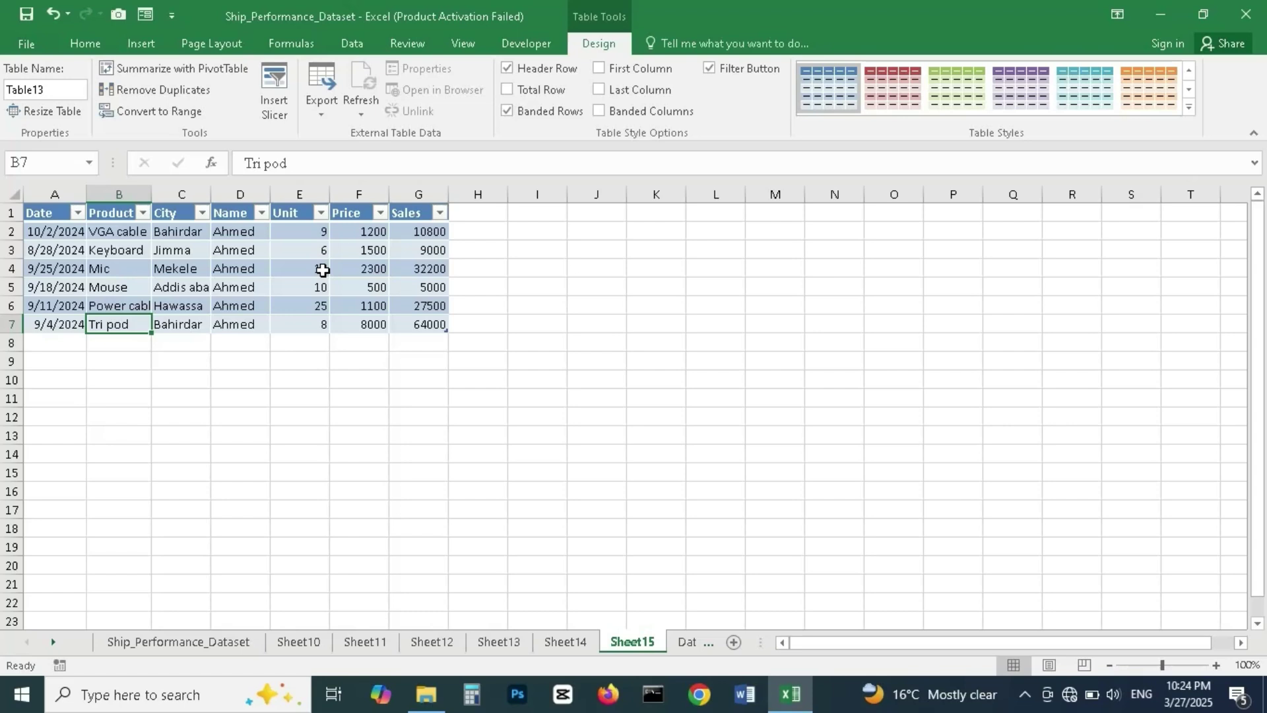
pyautogui.click(317, 250)
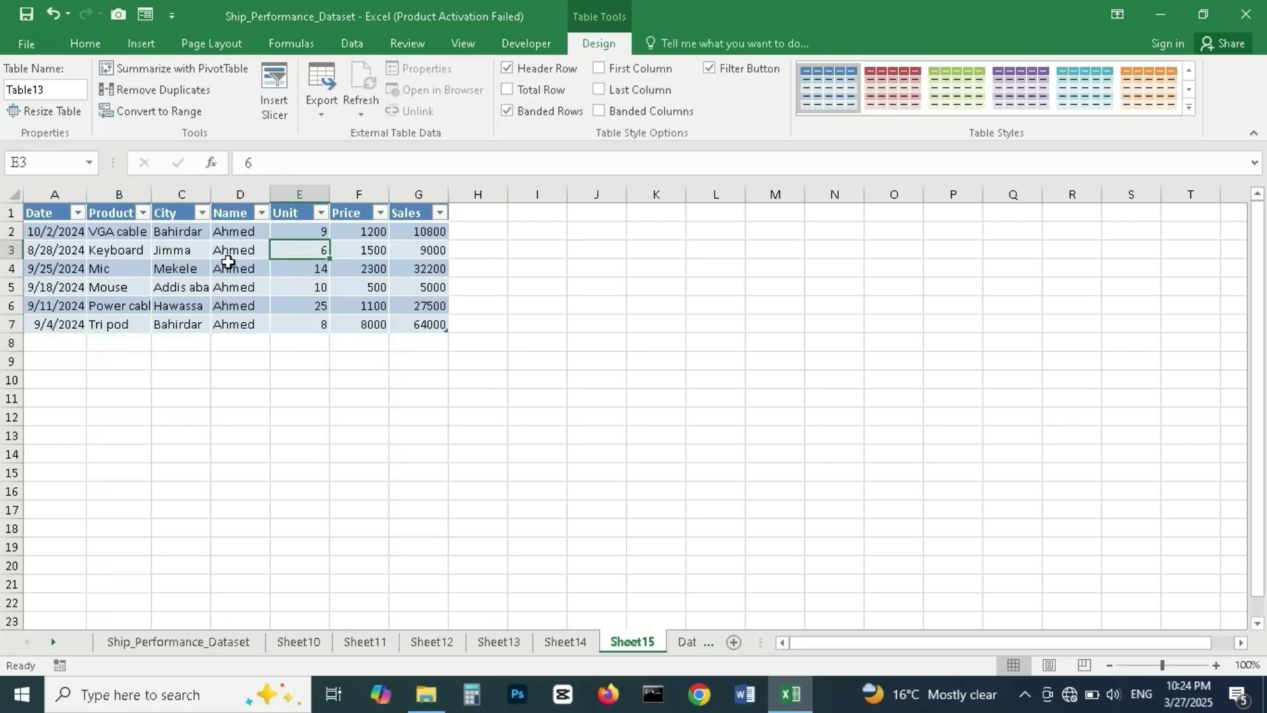
pyautogui.click(317, 288)
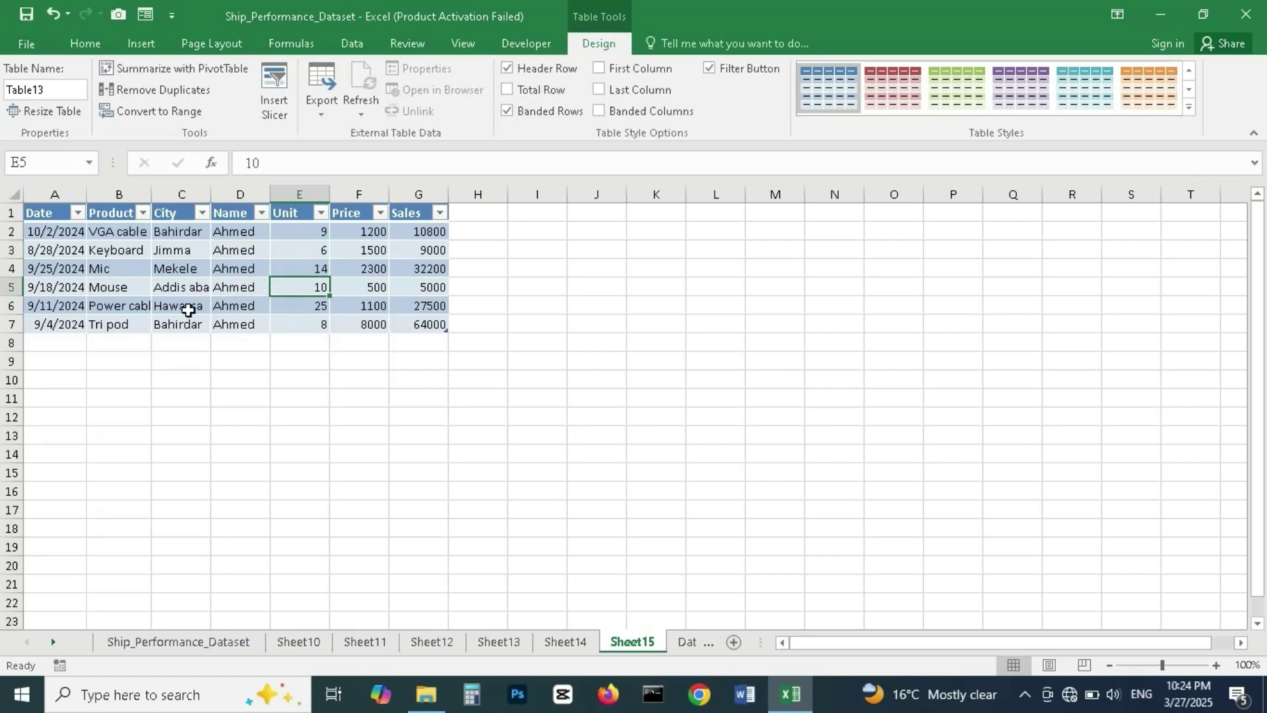
pyautogui.click(330, 309)
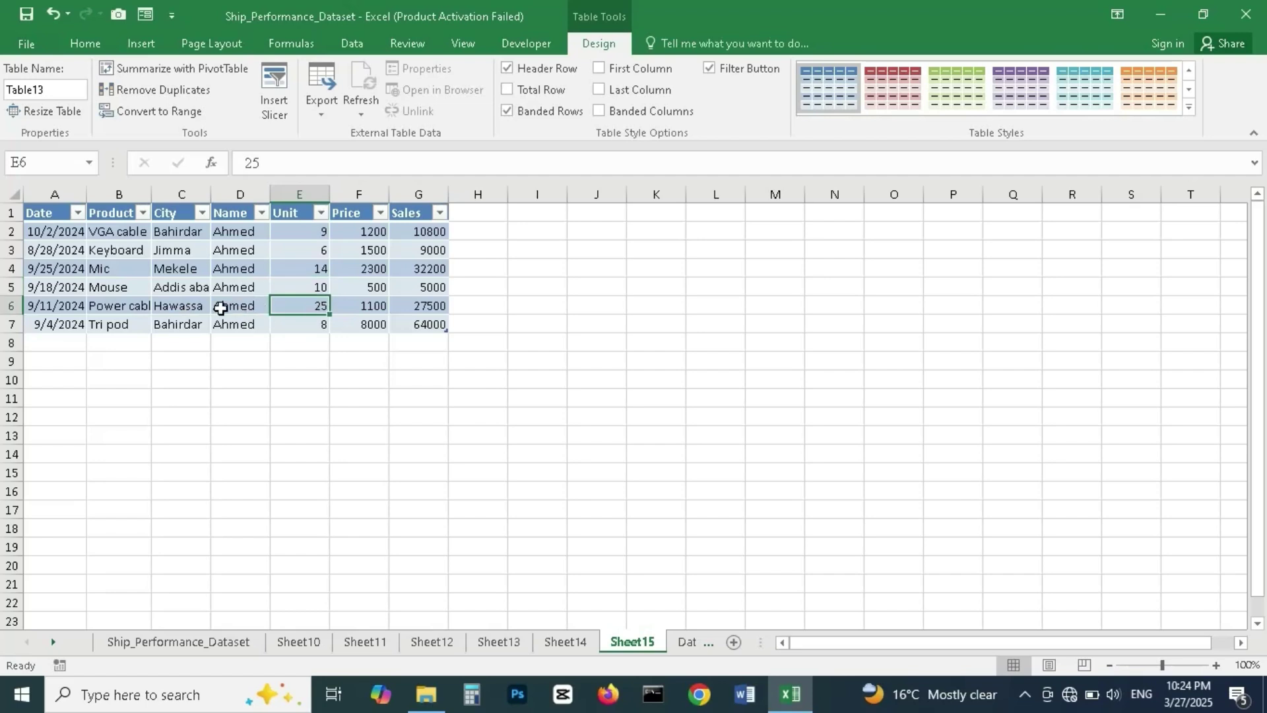
pyautogui.click(322, 326)
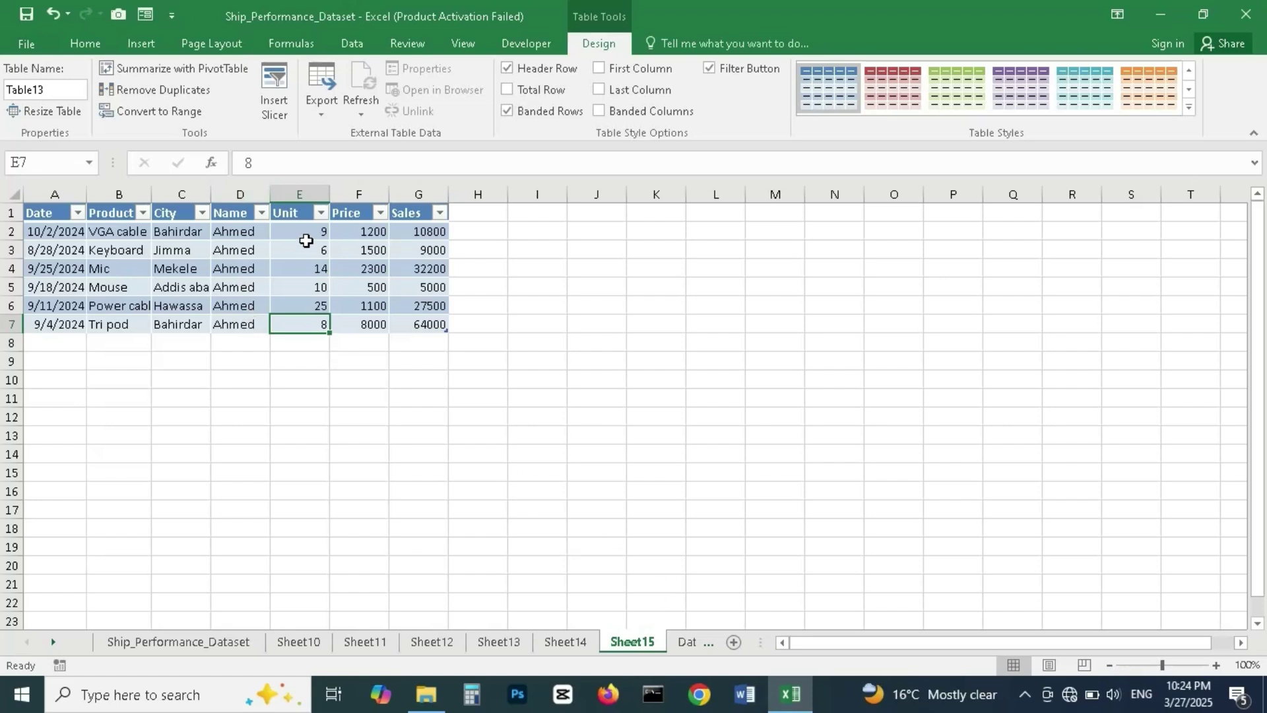
# Add a total row to the extracted records table with a Sum for the Unit column, and return to the Data sheet.
pyautogui.click(507, 90)
pyautogui.click(308, 344)
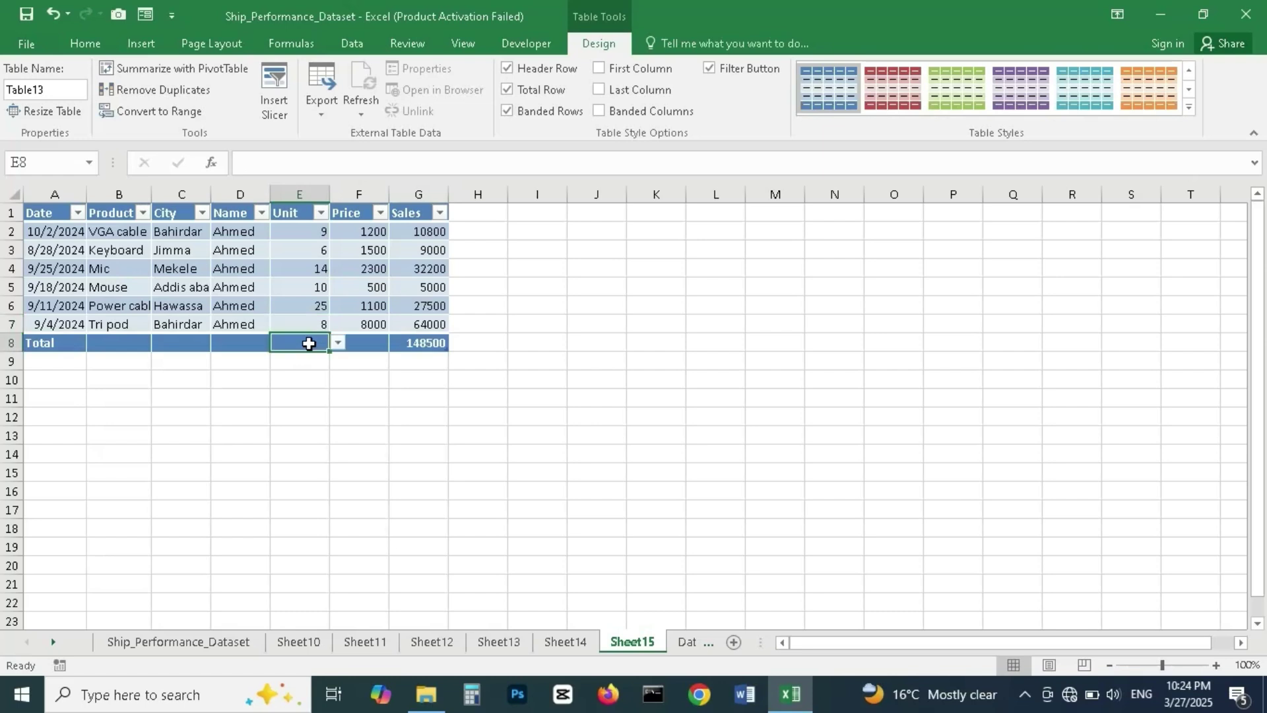
pyautogui.click(339, 345)
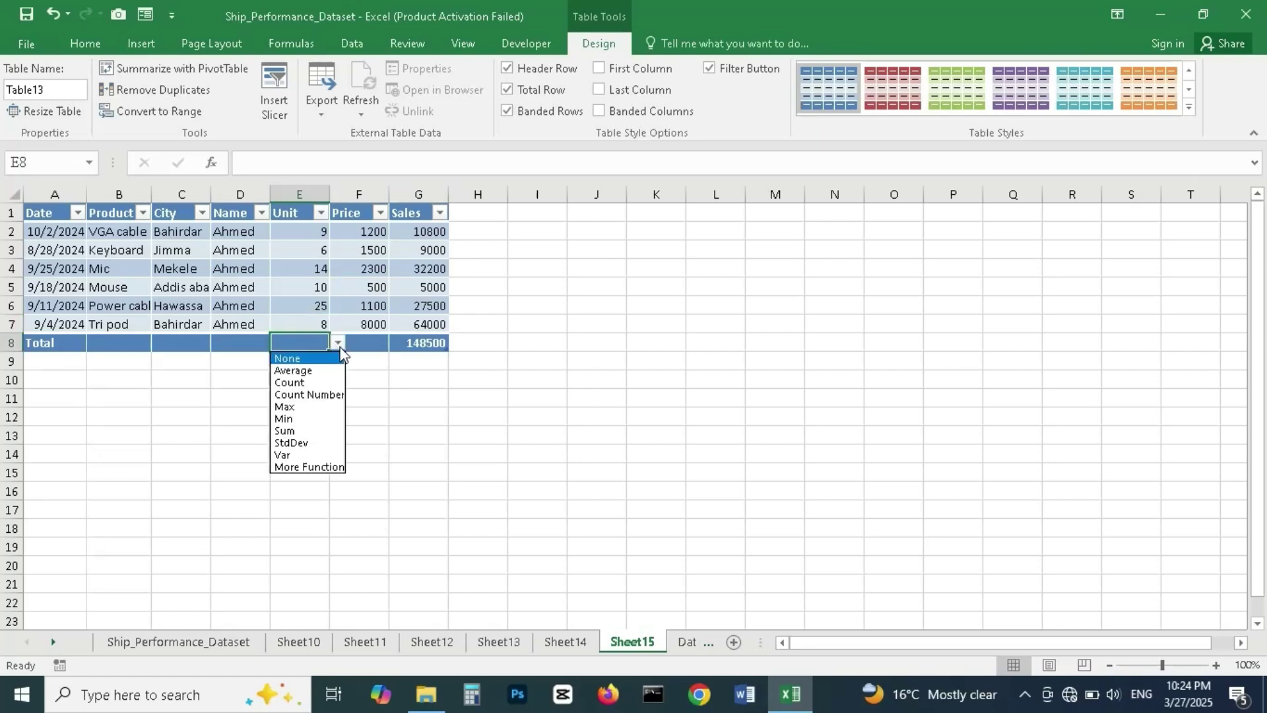
pyautogui.click(309, 432)
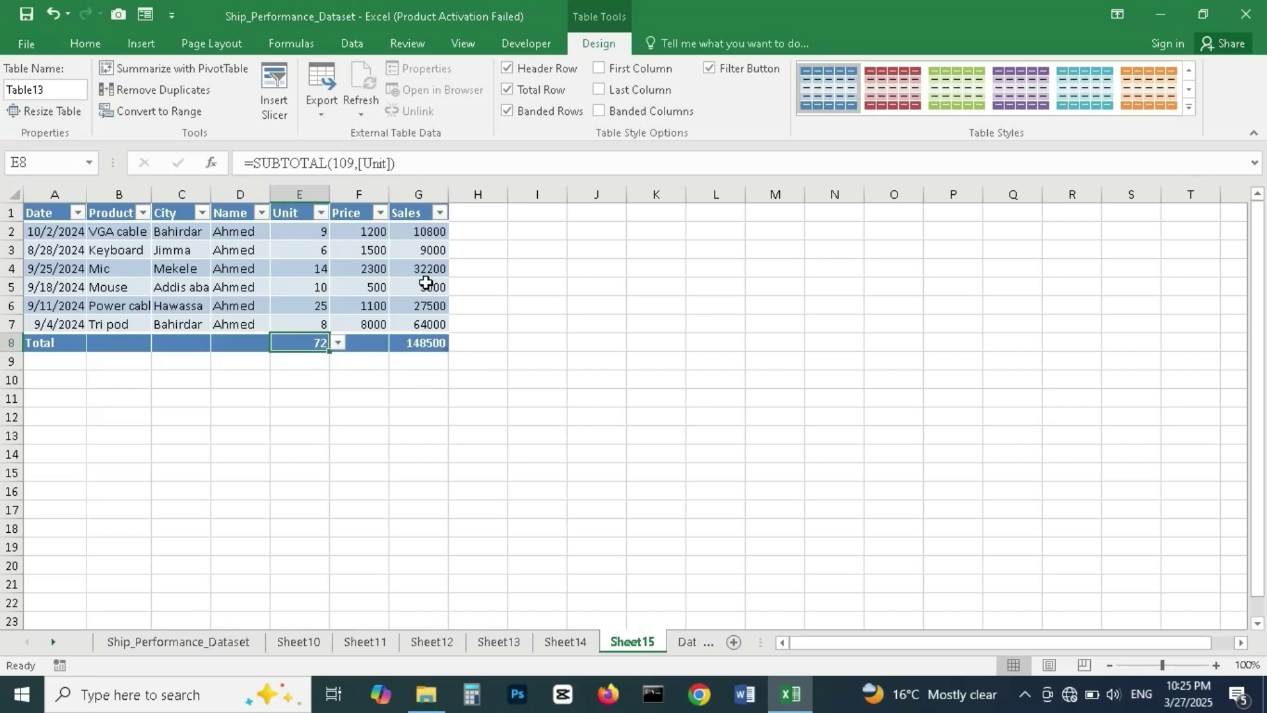
pyautogui.click(686, 643)
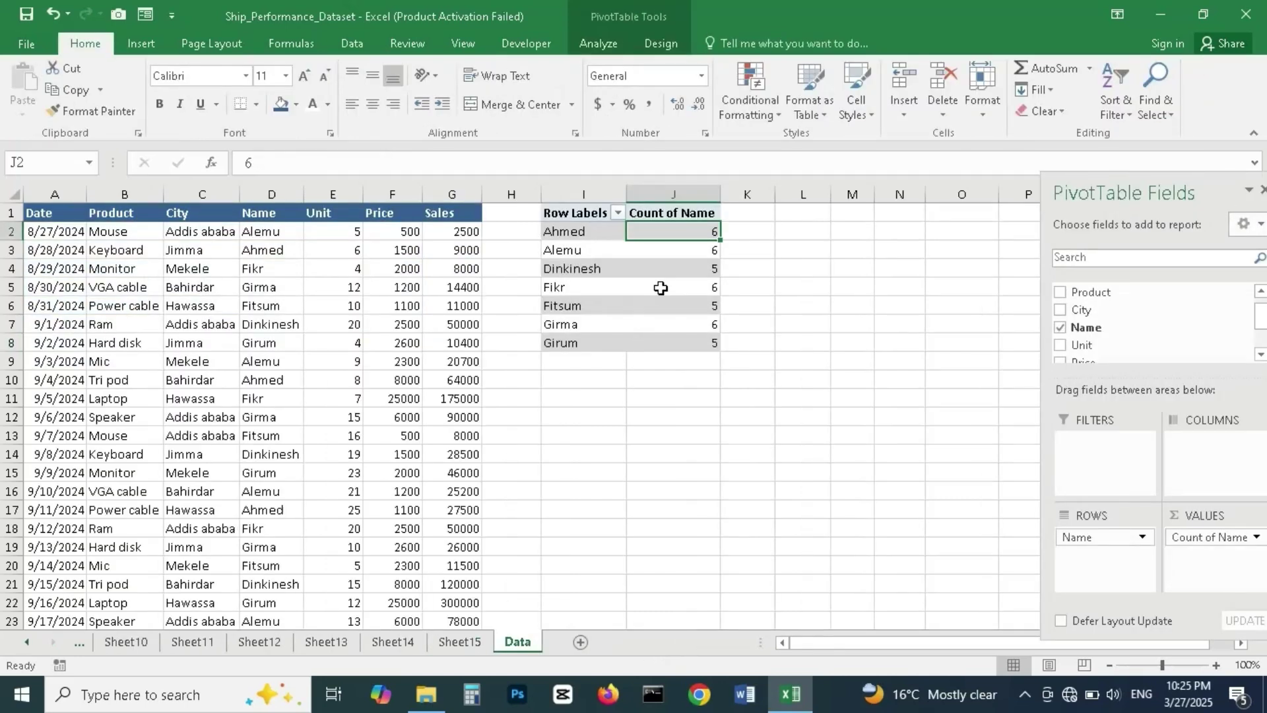
# Extract the records behind the fifth person's count to a new sheet, fit the Date column's width, and return to the Data sheet.
pyautogui.click(694, 252)
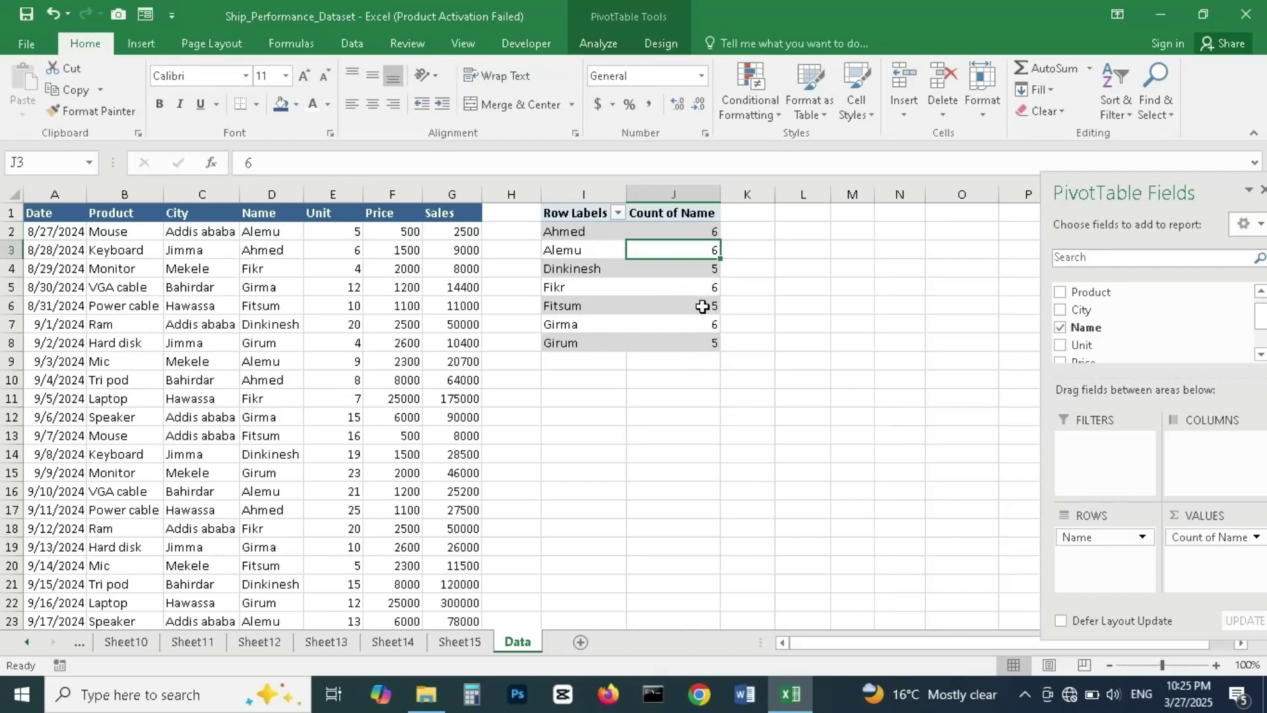
pyautogui.click(702, 305)
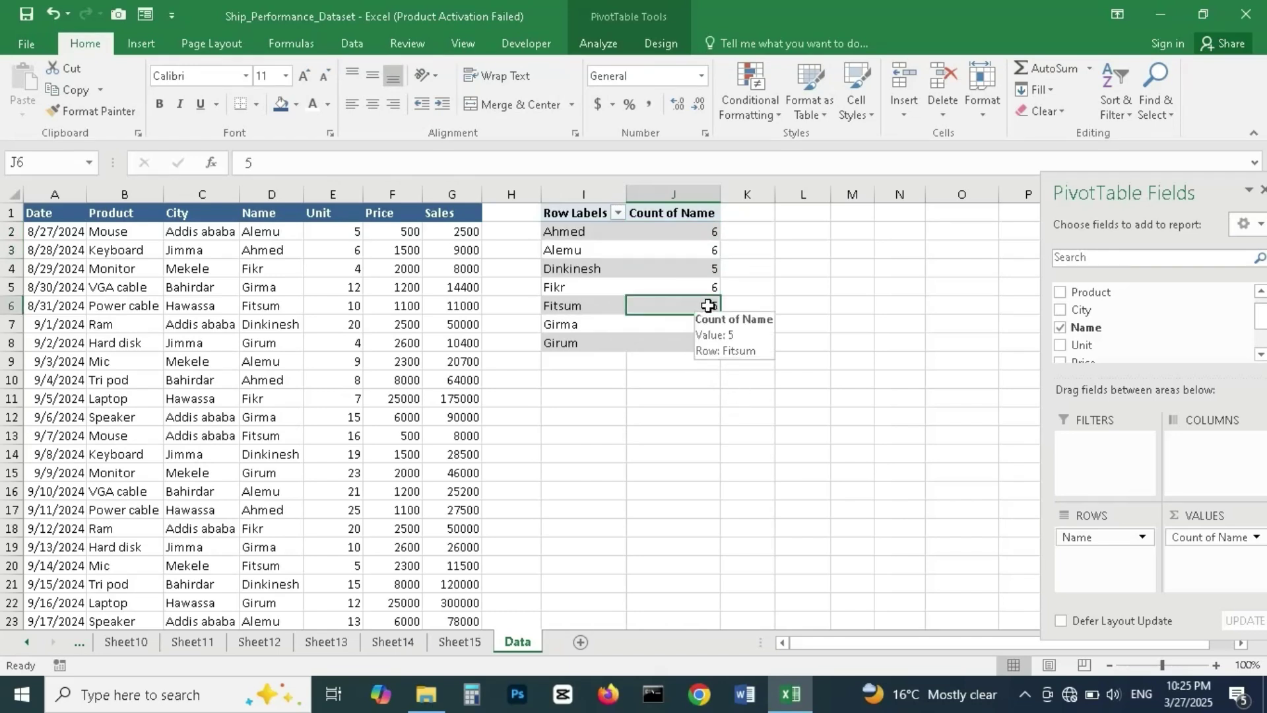
pyautogui.doubleClick(709, 304)
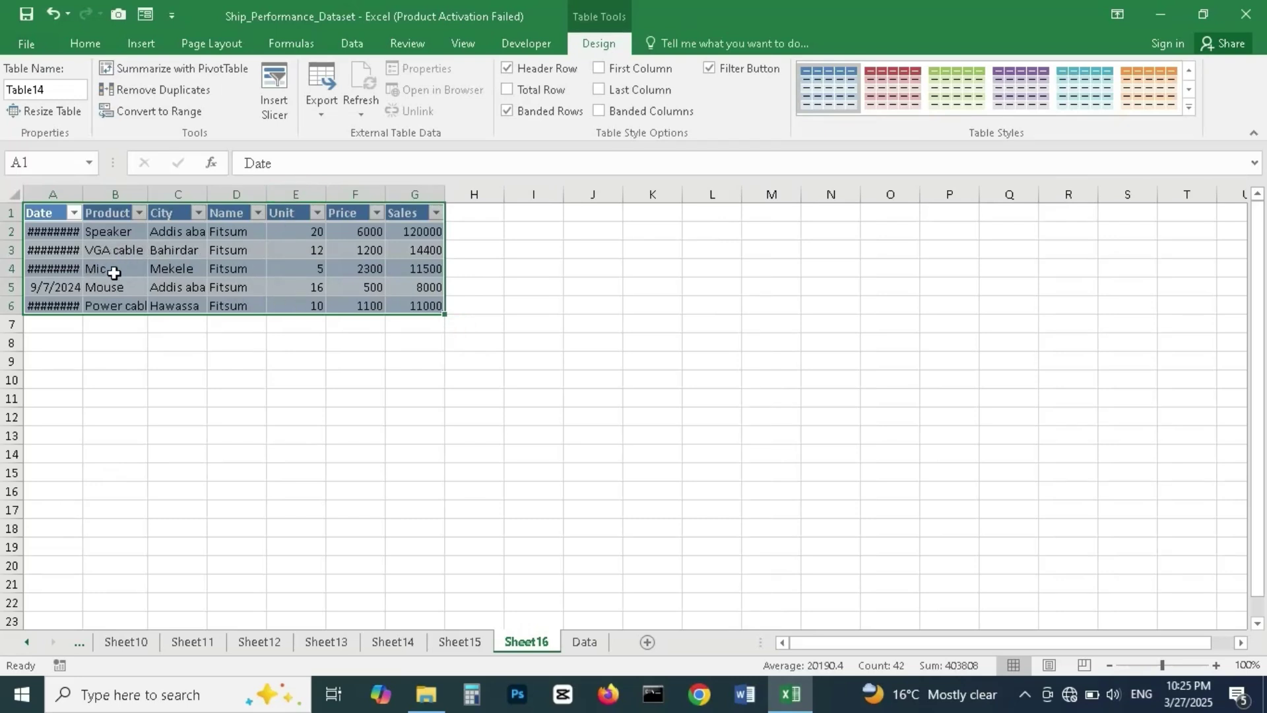
pyautogui.doubleClick(83, 190)
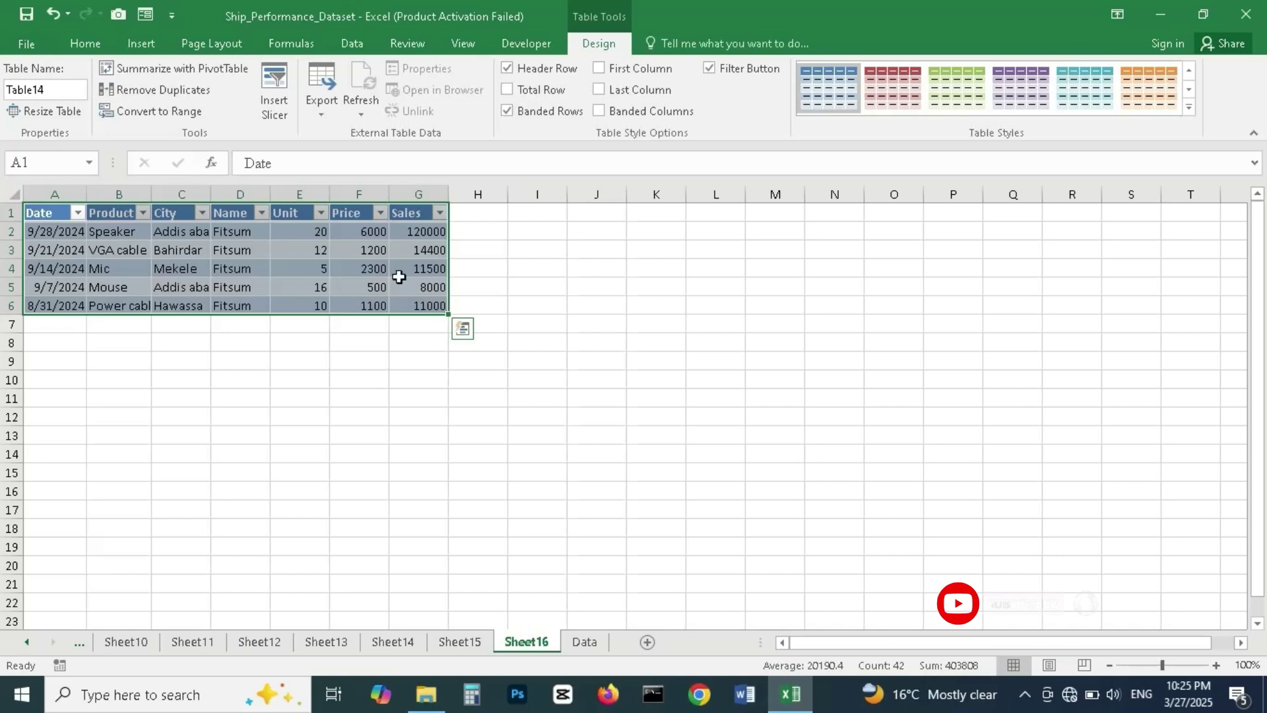
pyautogui.click(584, 642)
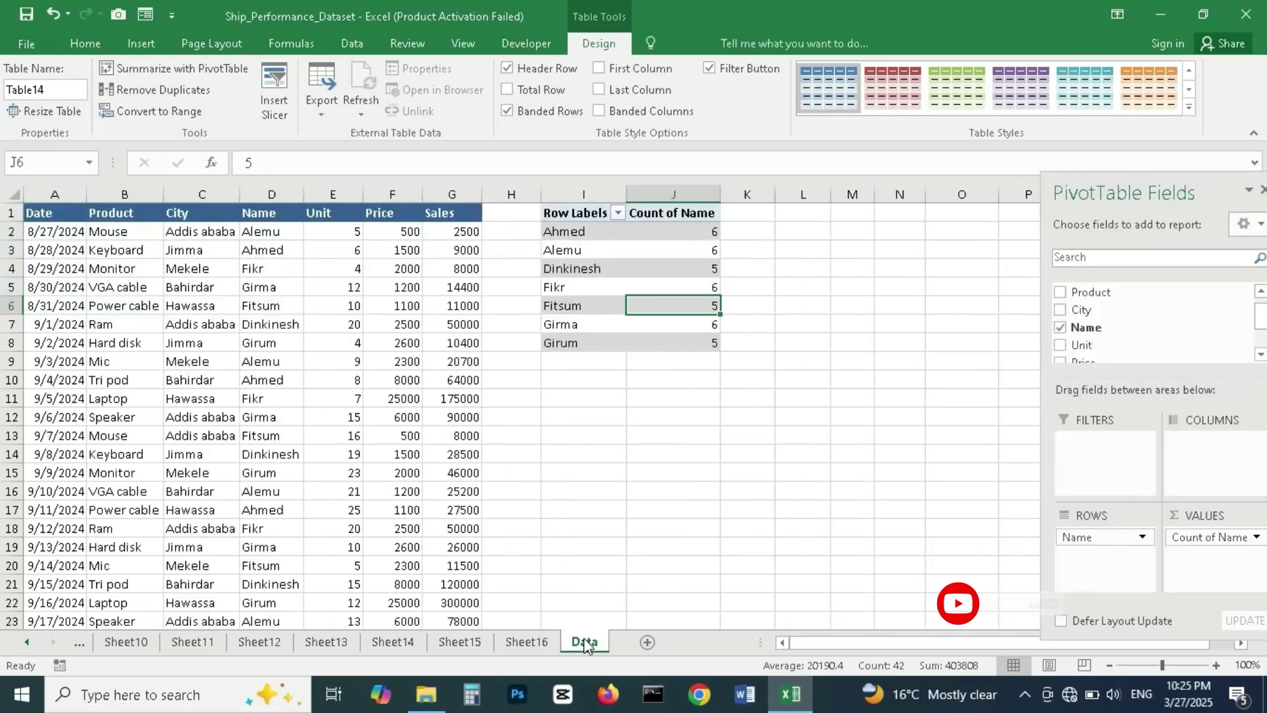
pyautogui.click(745, 403)
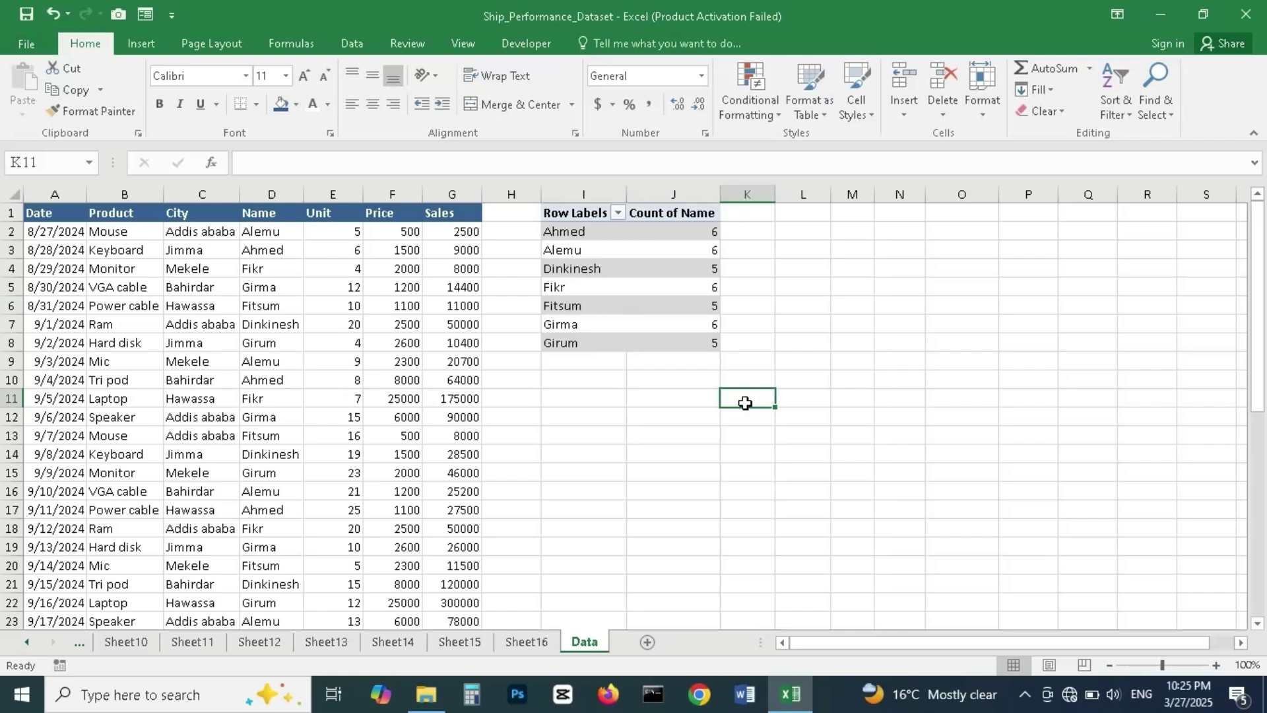
pyautogui.click(651, 315)
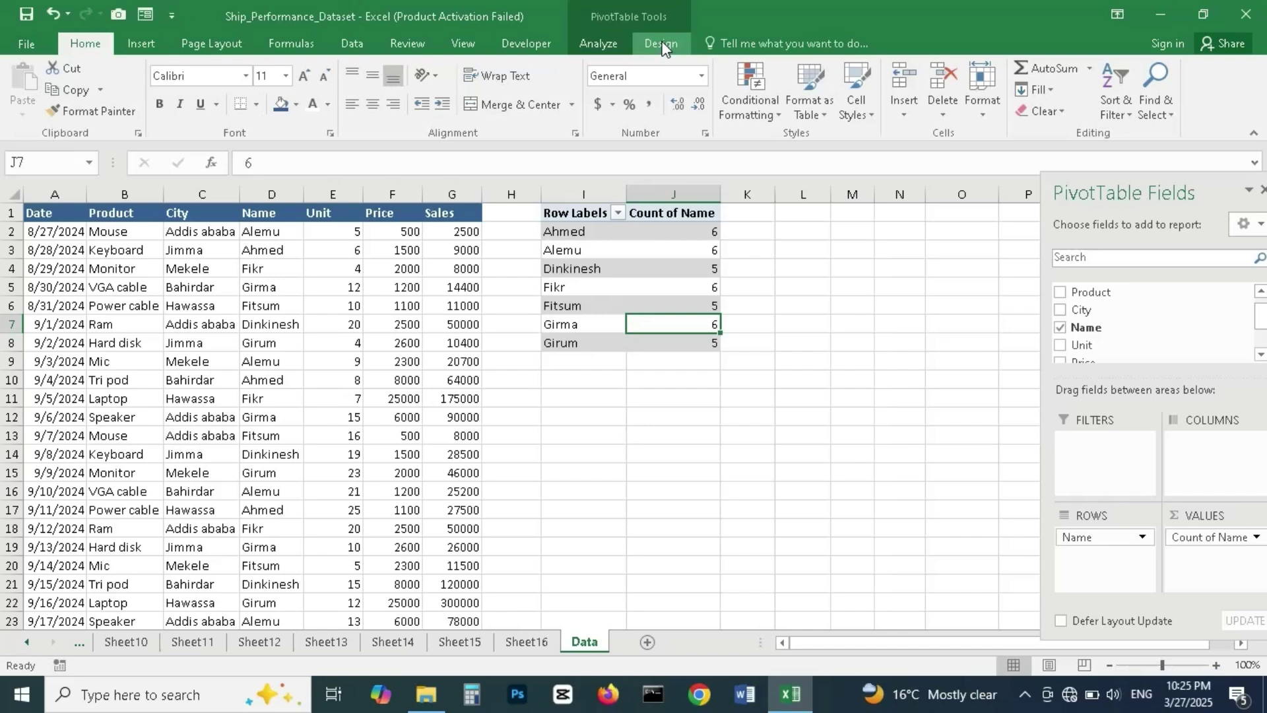
pyautogui.click(844, 398)
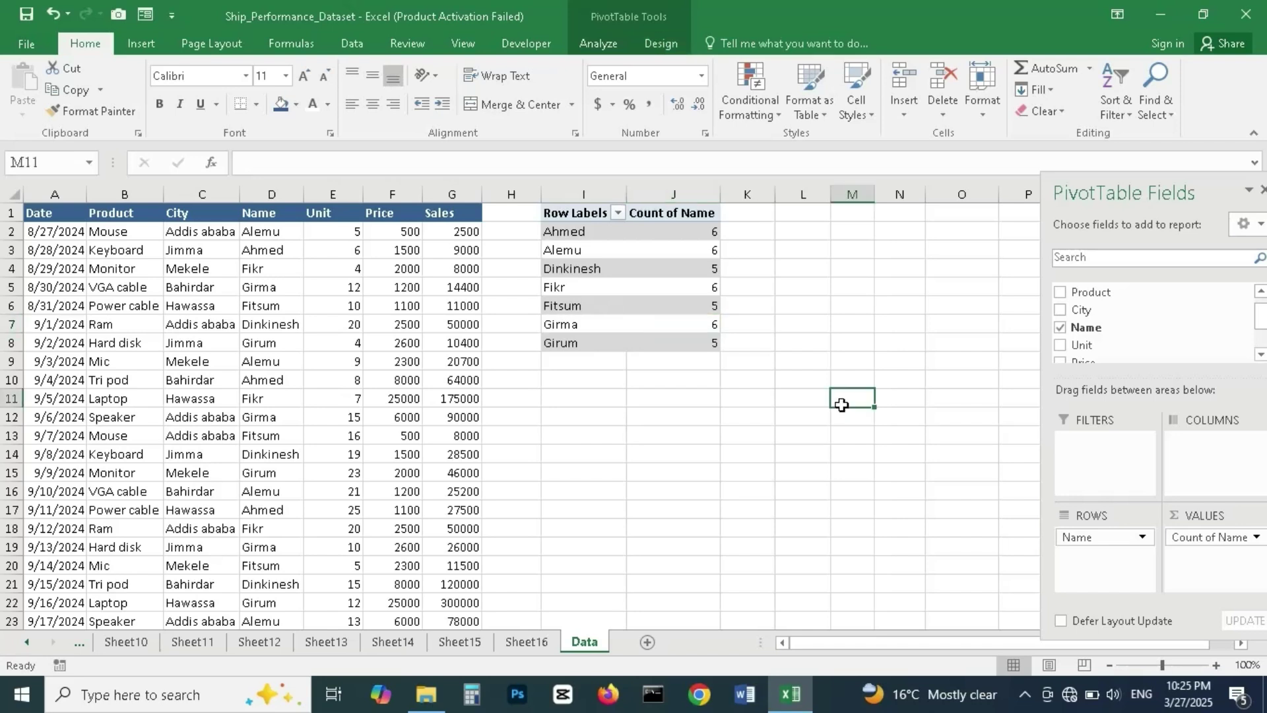
# Add the Product field to the PivotTable's columns area and replace the Name count in the values area with the sum of Unit.
pyautogui.click(654, 315)
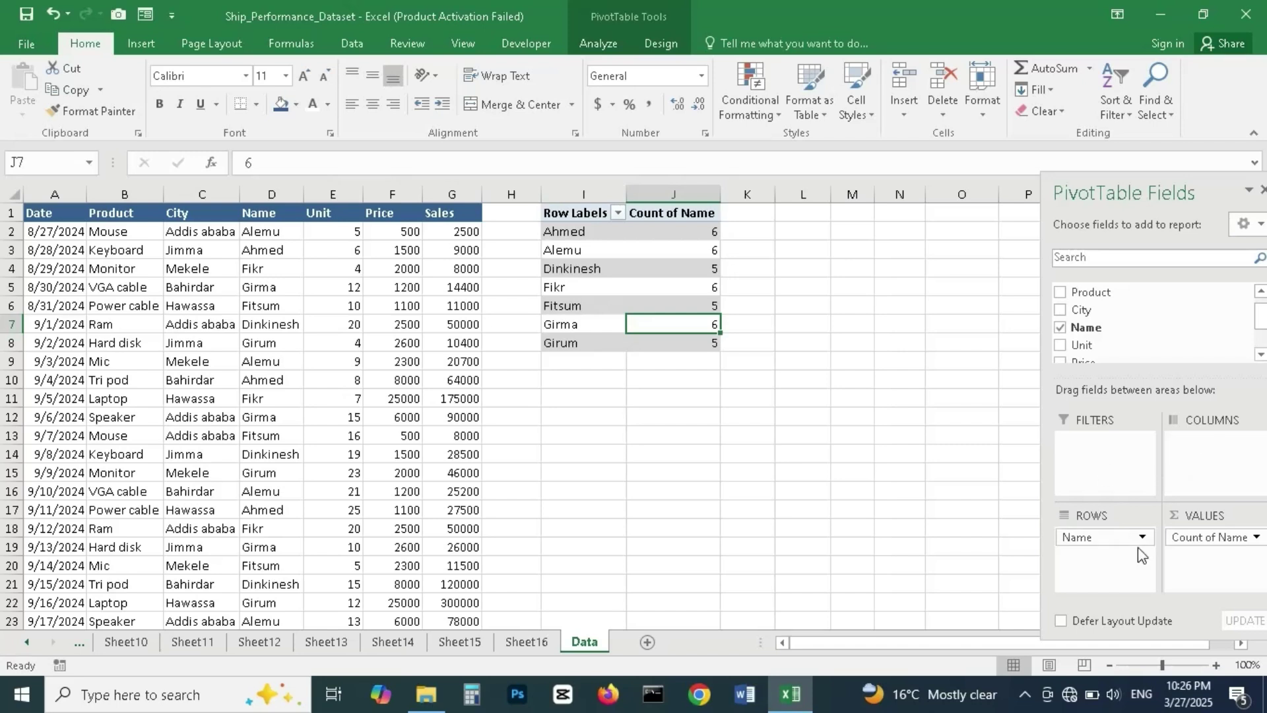
pyautogui.moveTo(1122, 292); pyautogui.dragTo(1203, 456)
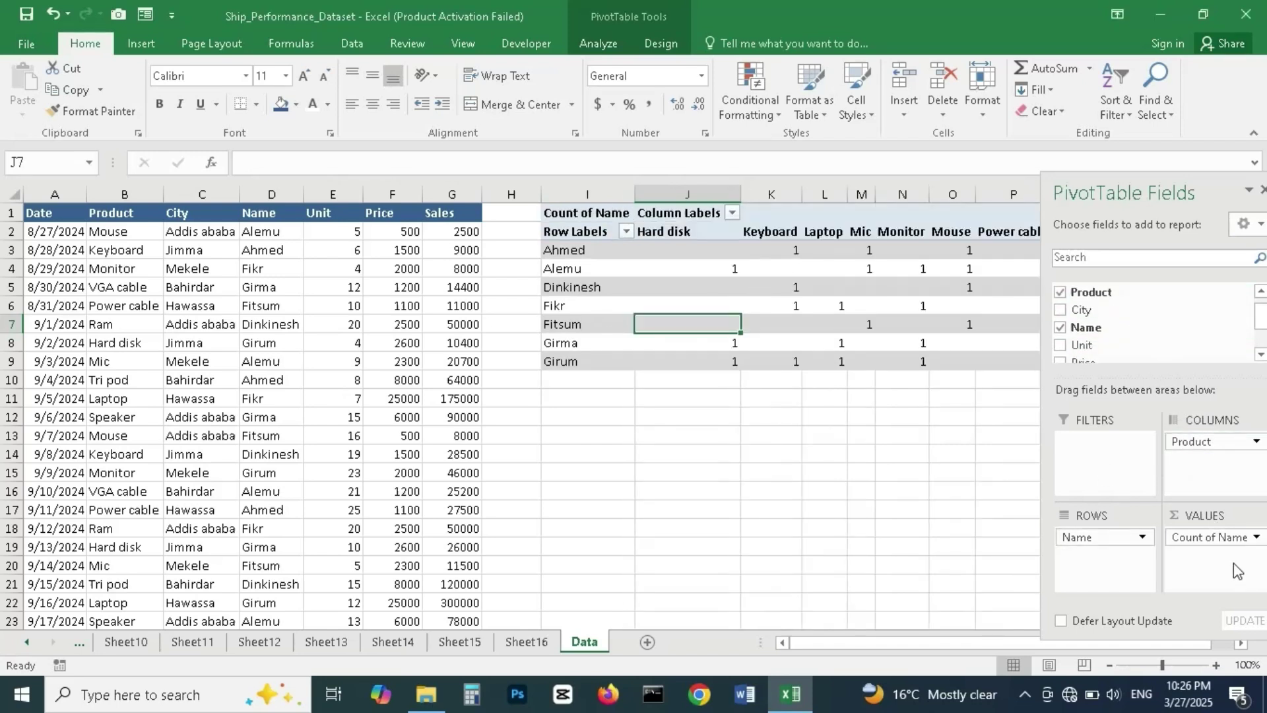
pyautogui.moveTo(1227, 538); pyautogui.dragTo(1236, 331)
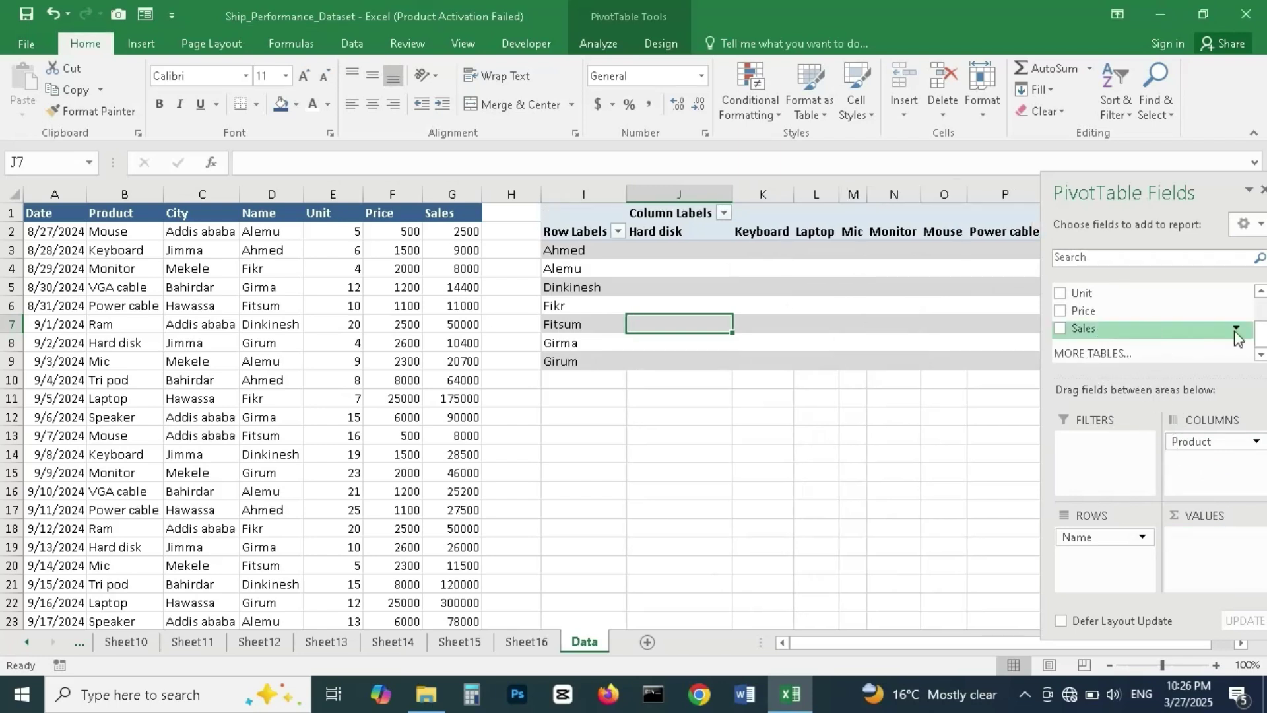
pyautogui.scroll(1, 1262, 335)
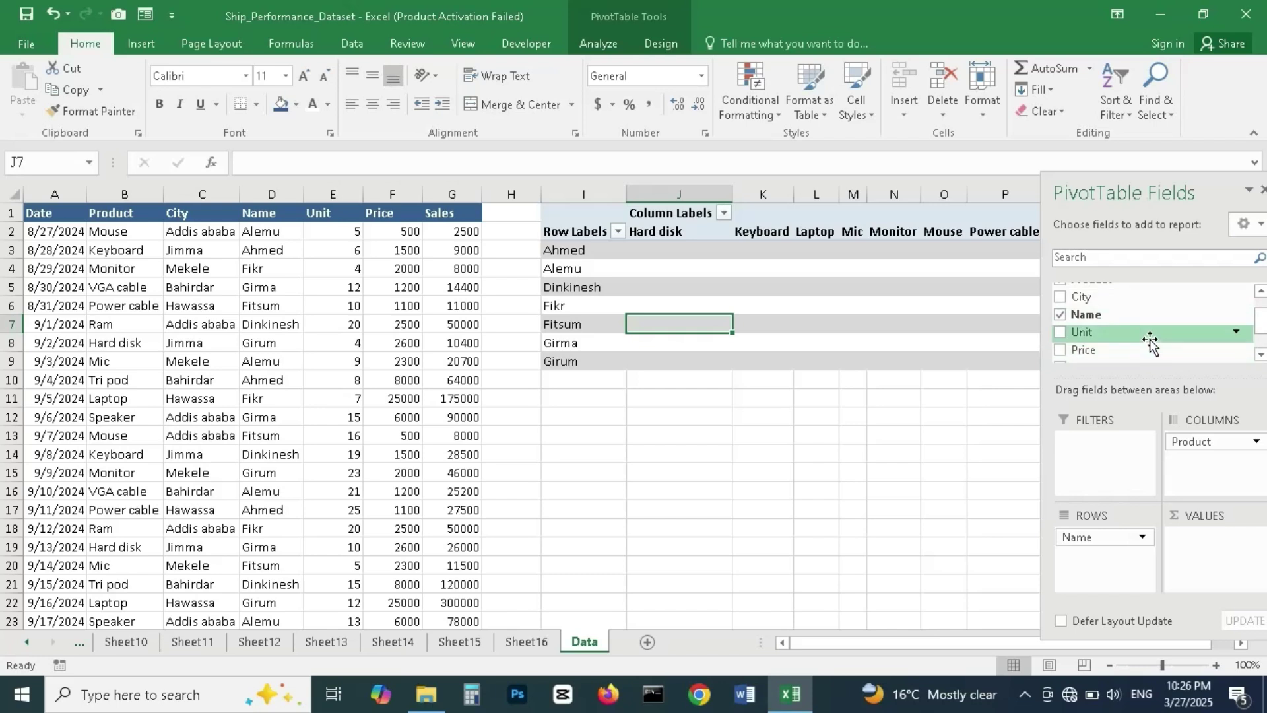
pyautogui.moveTo(1150, 341); pyautogui.dragTo(1210, 547)
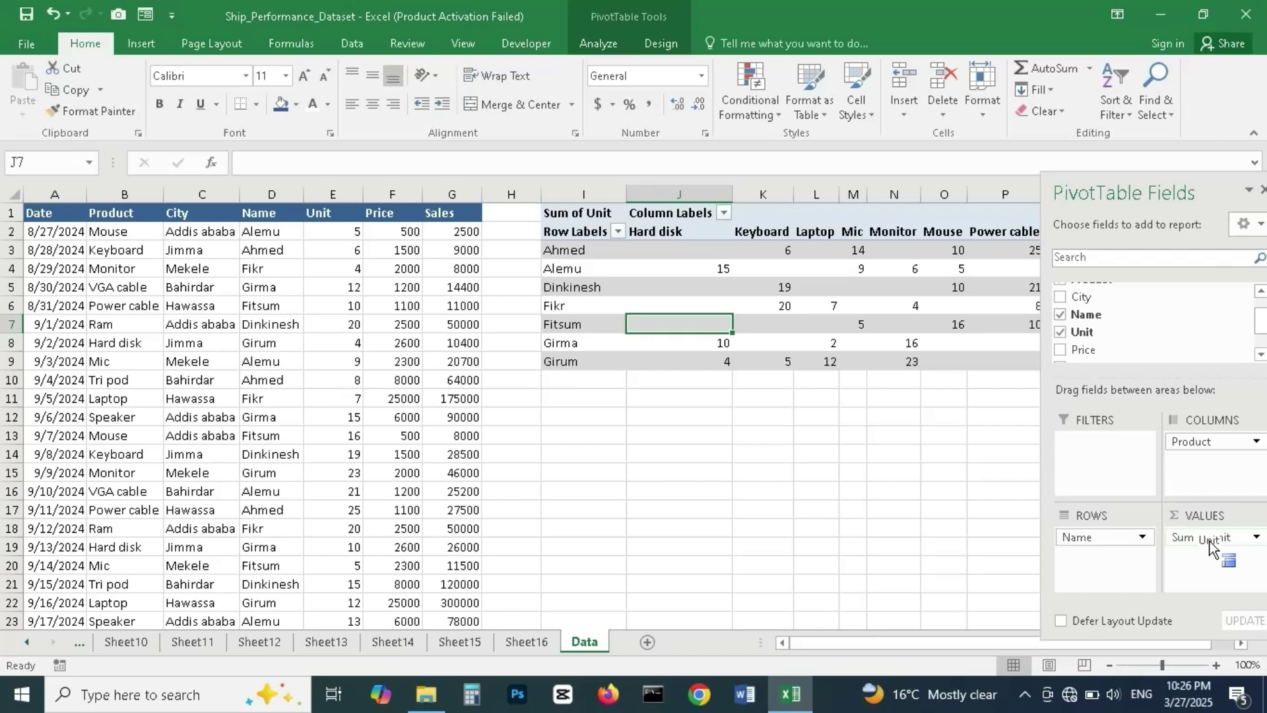
# Replace the Unit field with Sales in the PivotTable's values area, summarised as a sum.
pyautogui.moveTo(1209, 541); pyautogui.dragTo(1135, 324)
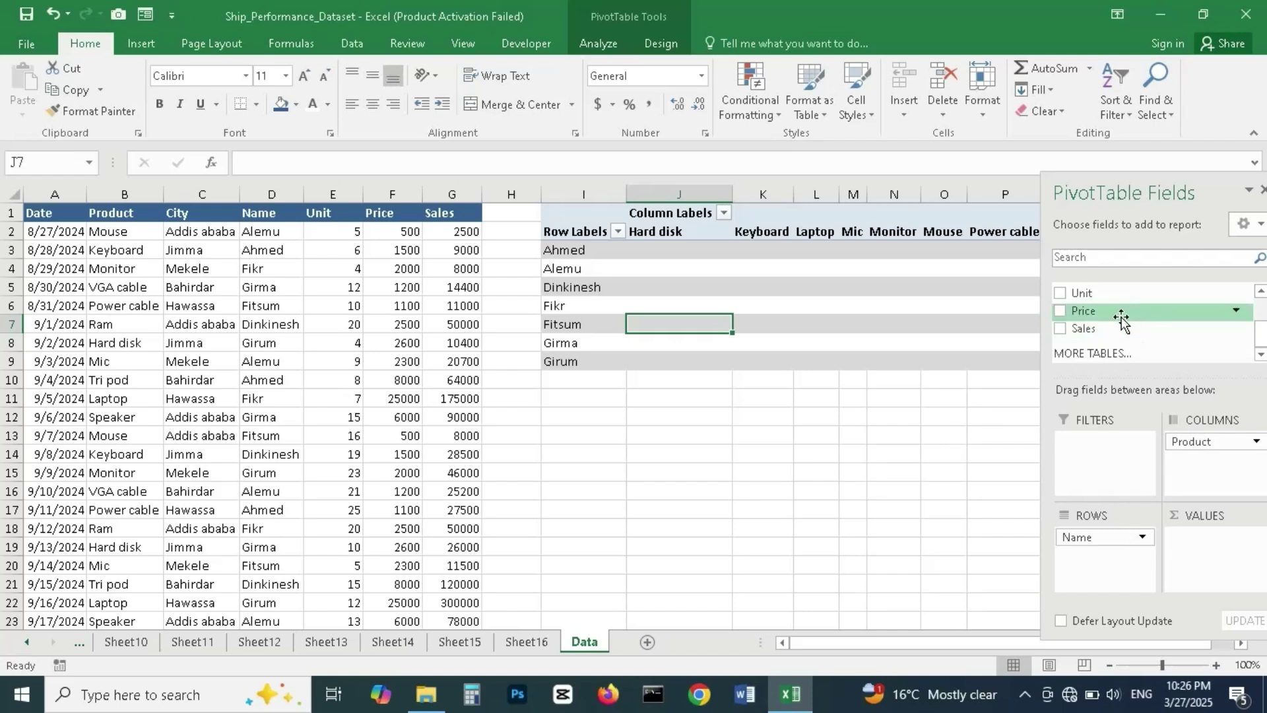
pyautogui.moveTo(1112, 333); pyautogui.dragTo(1220, 559)
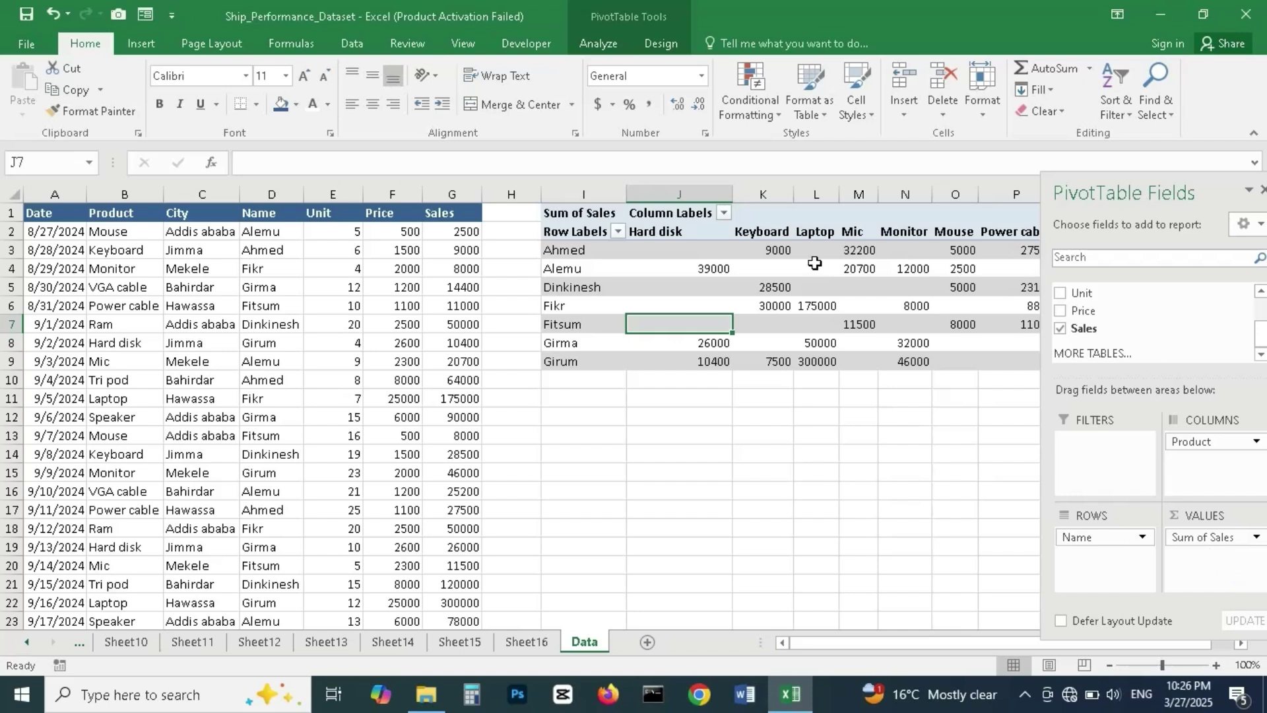
pyautogui.moveTo(756, 282)
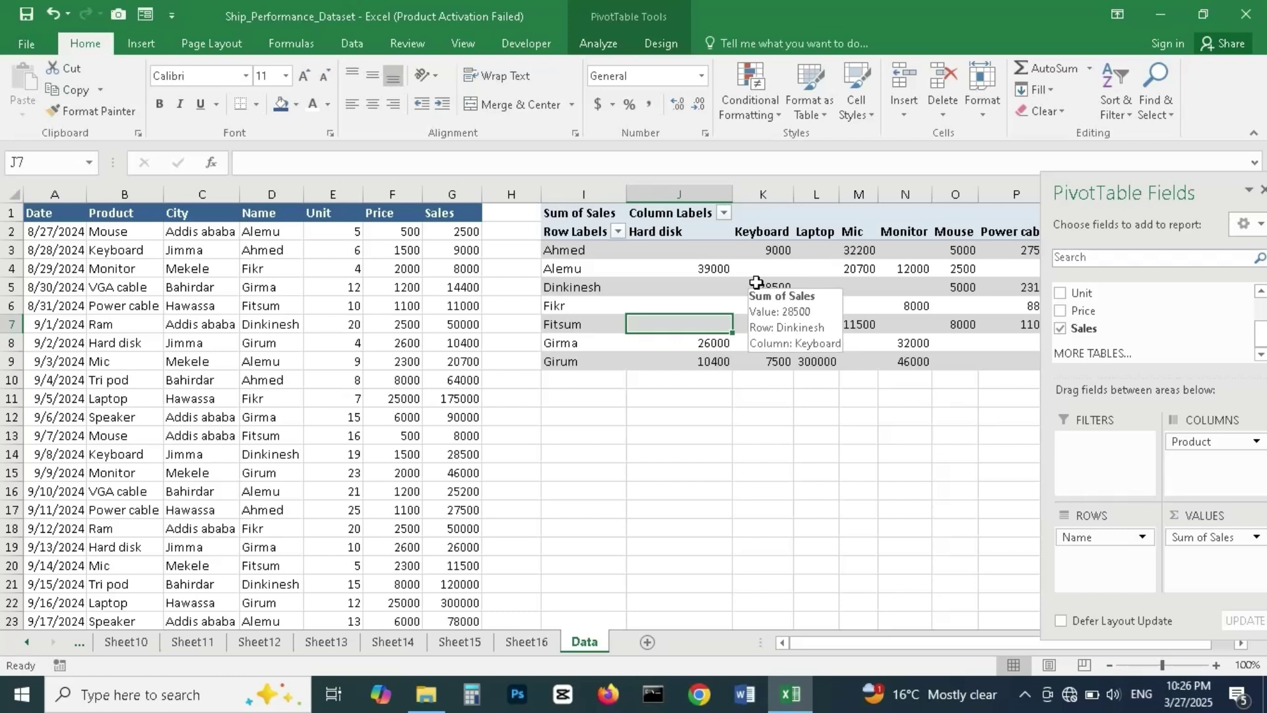
pyautogui.click(756, 282)
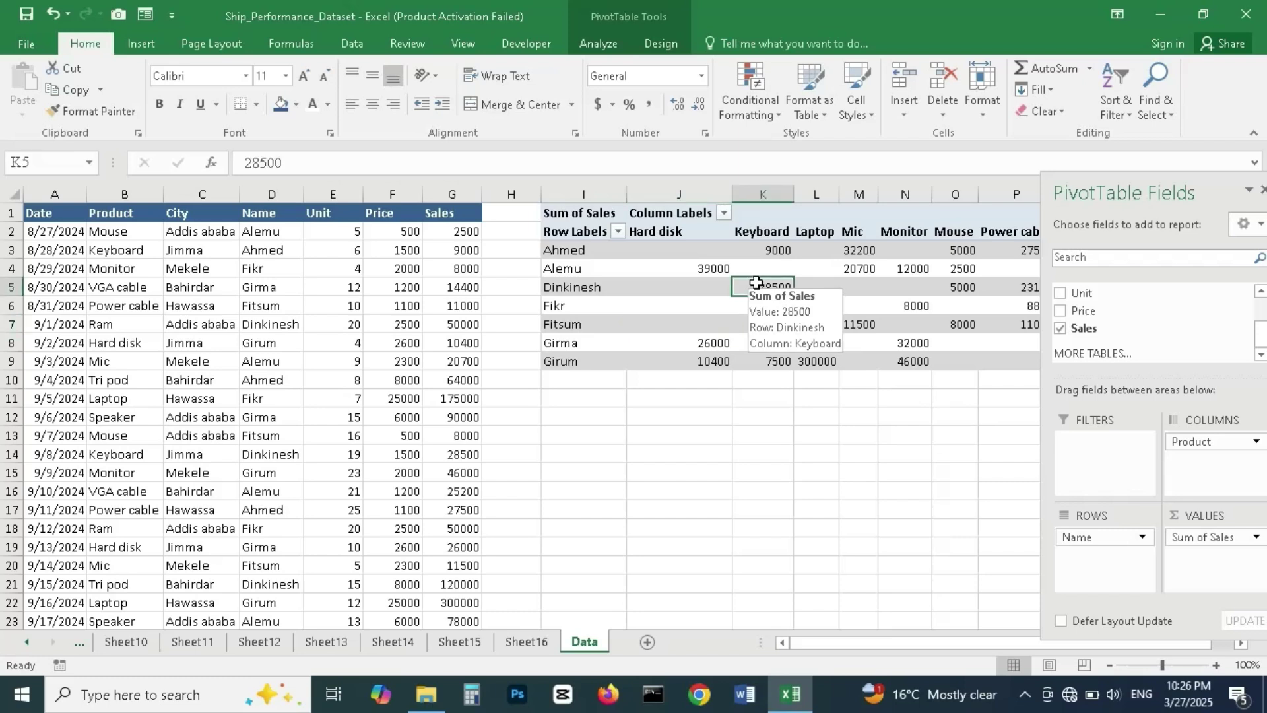
# Bring up the PivotTable design options and move the field list below the PivotTable so its product columns are uncovered.
pyautogui.click(660, 43)
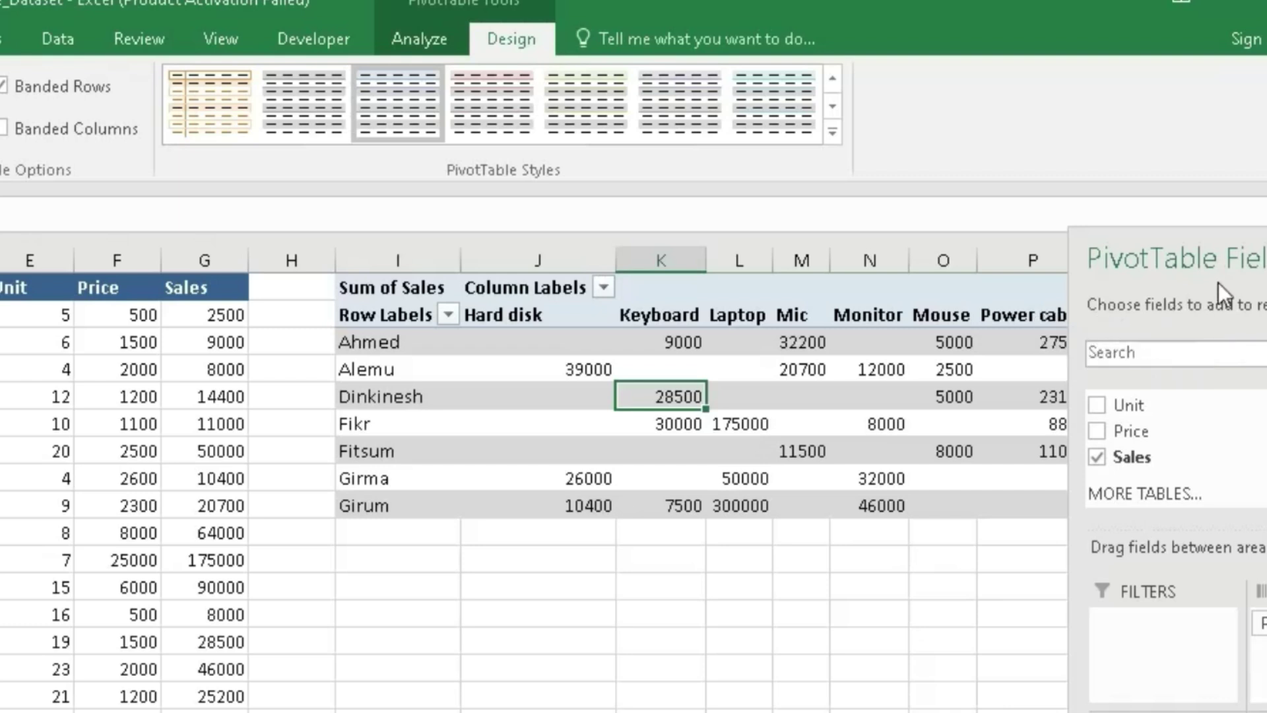
pyautogui.moveTo(1217, 260); pyautogui.dragTo(1266, 253)
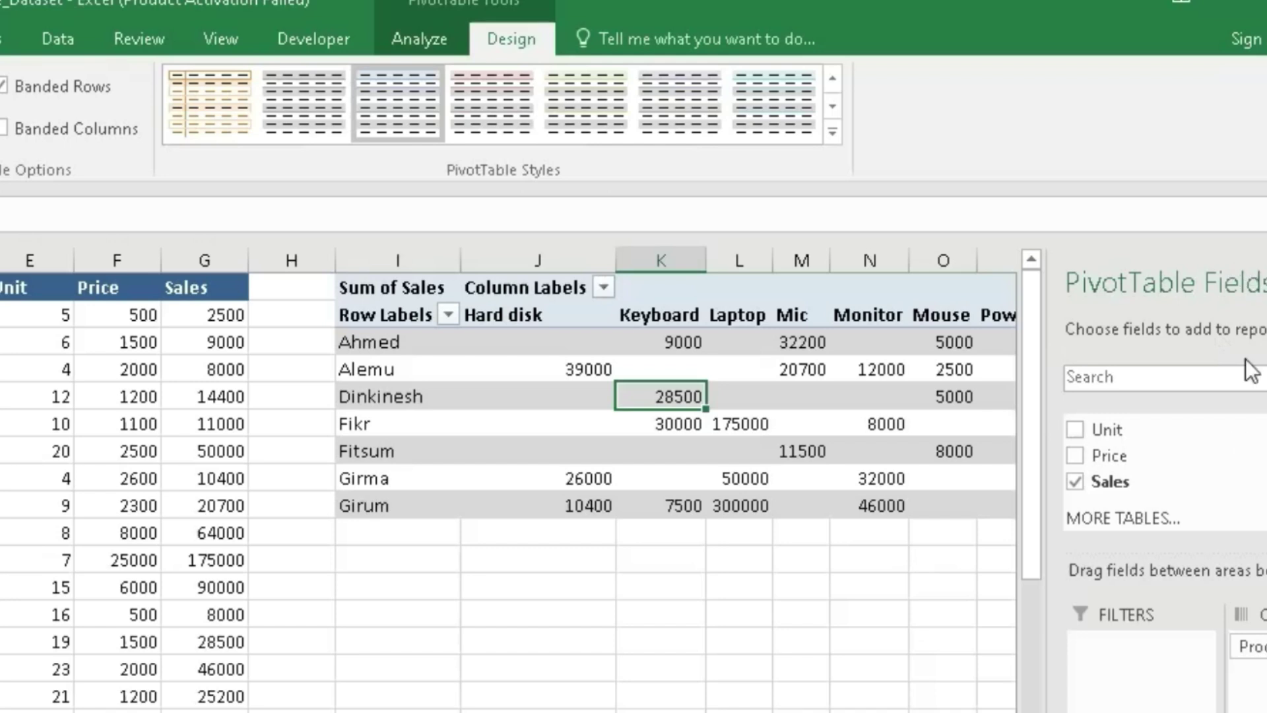
pyautogui.click(743, 615)
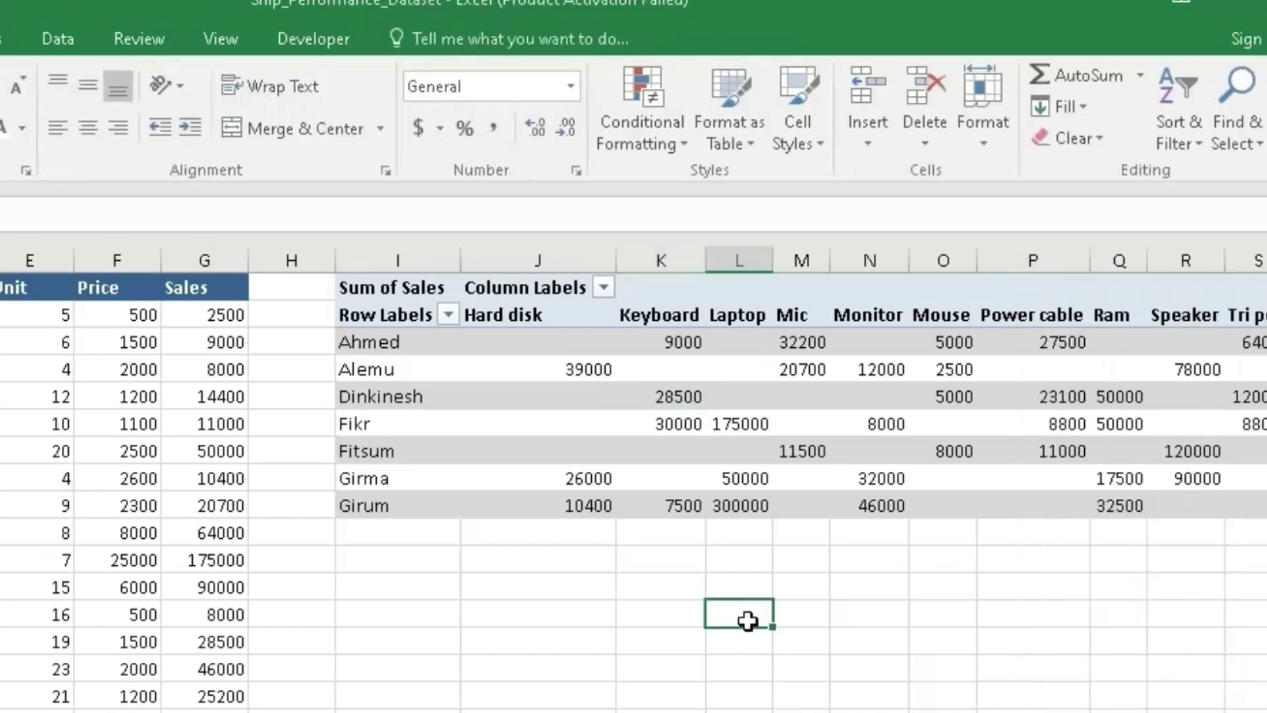
pyautogui.click(775, 404)
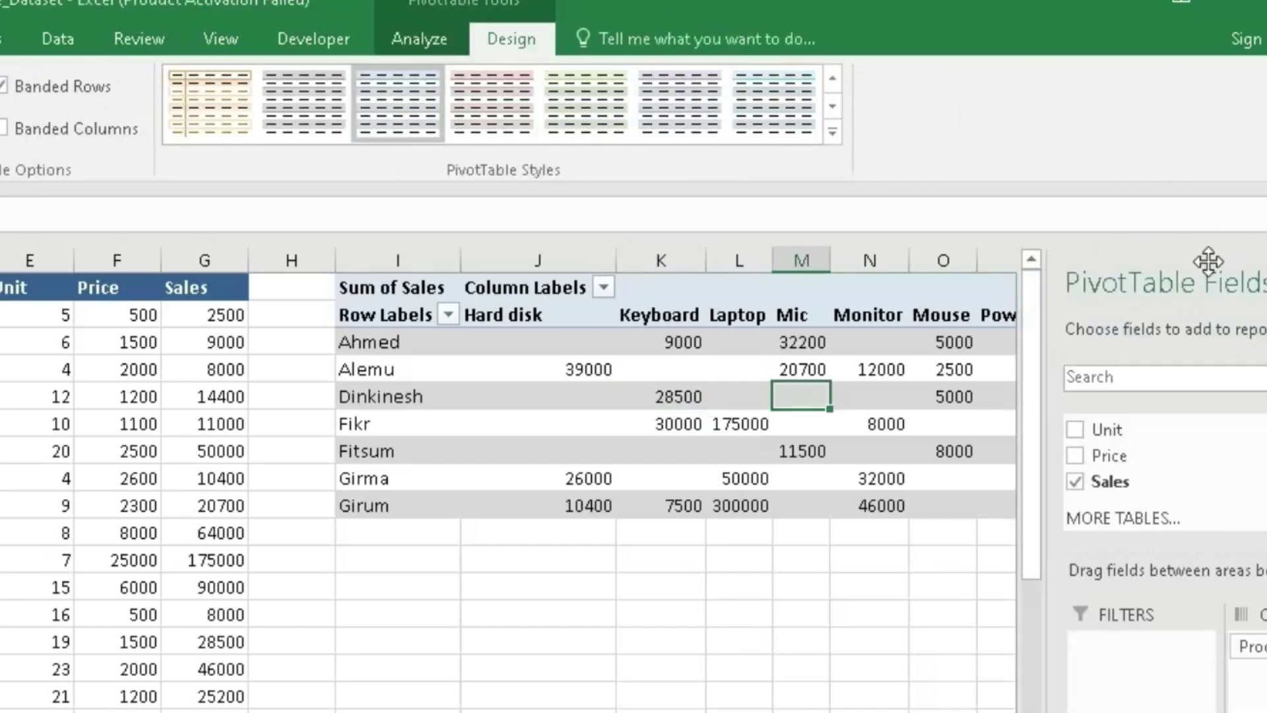
pyautogui.moveTo(1231, 282); pyautogui.dragTo(571, 668)
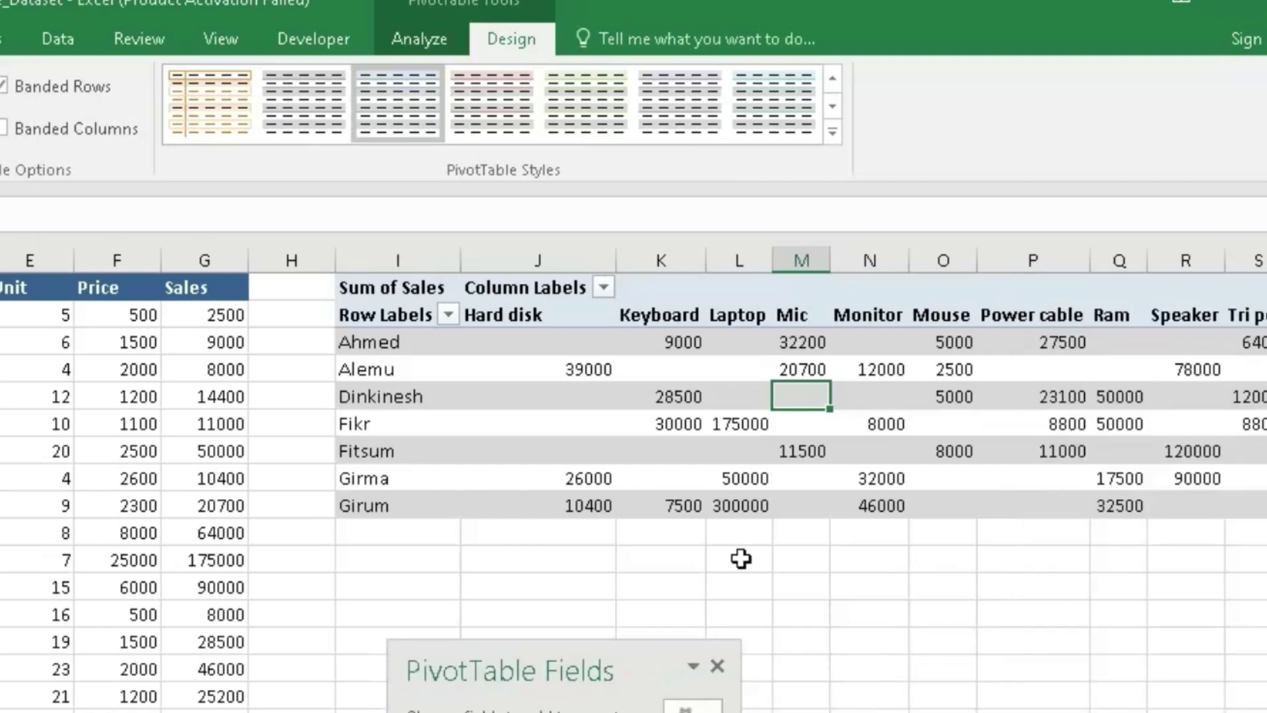
# Try several light banded PivotTable styles in different colours, ending with the grey one.
pyautogui.click(1017, 374)
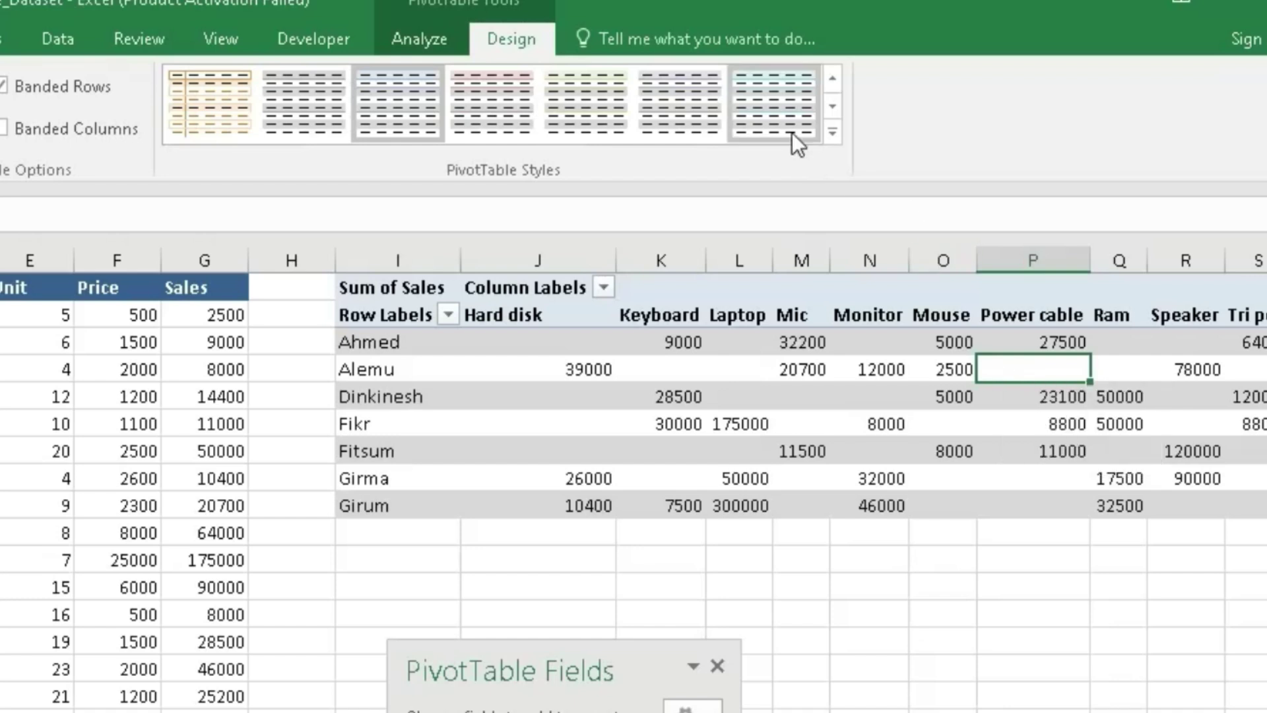
pyautogui.click(782, 115)
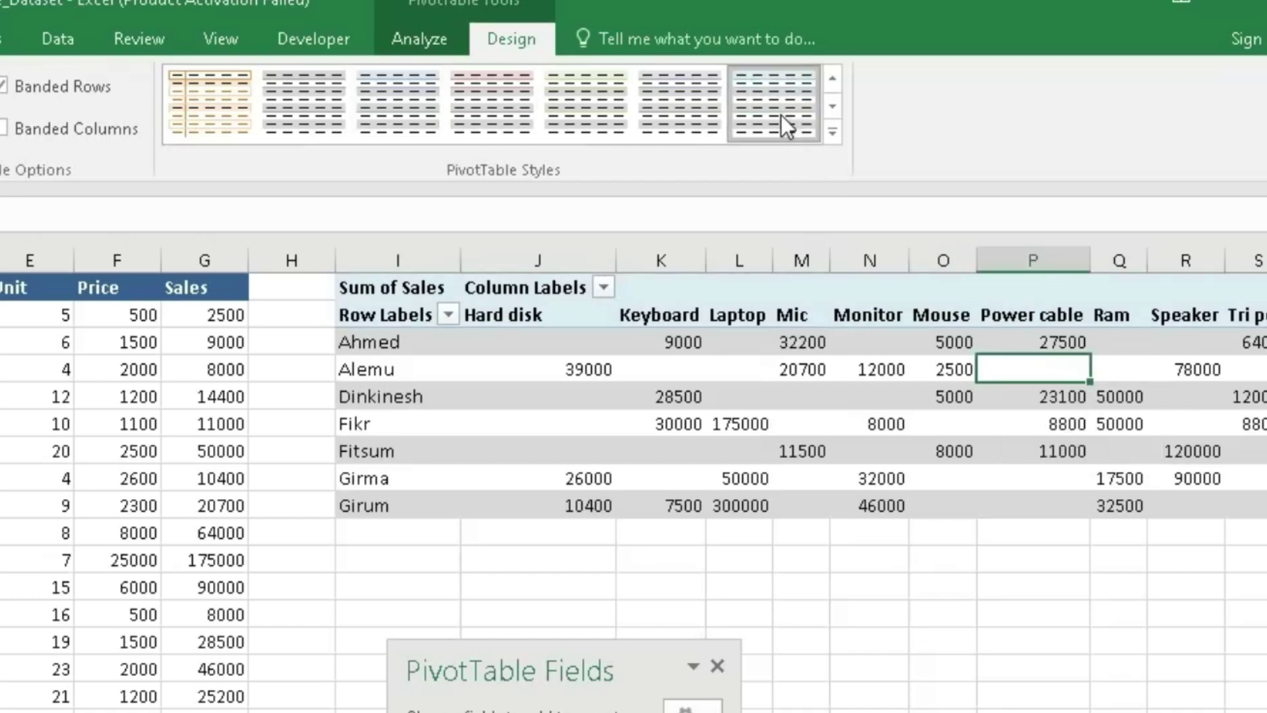
pyautogui.click(715, 451)
pyautogui.click(497, 132)
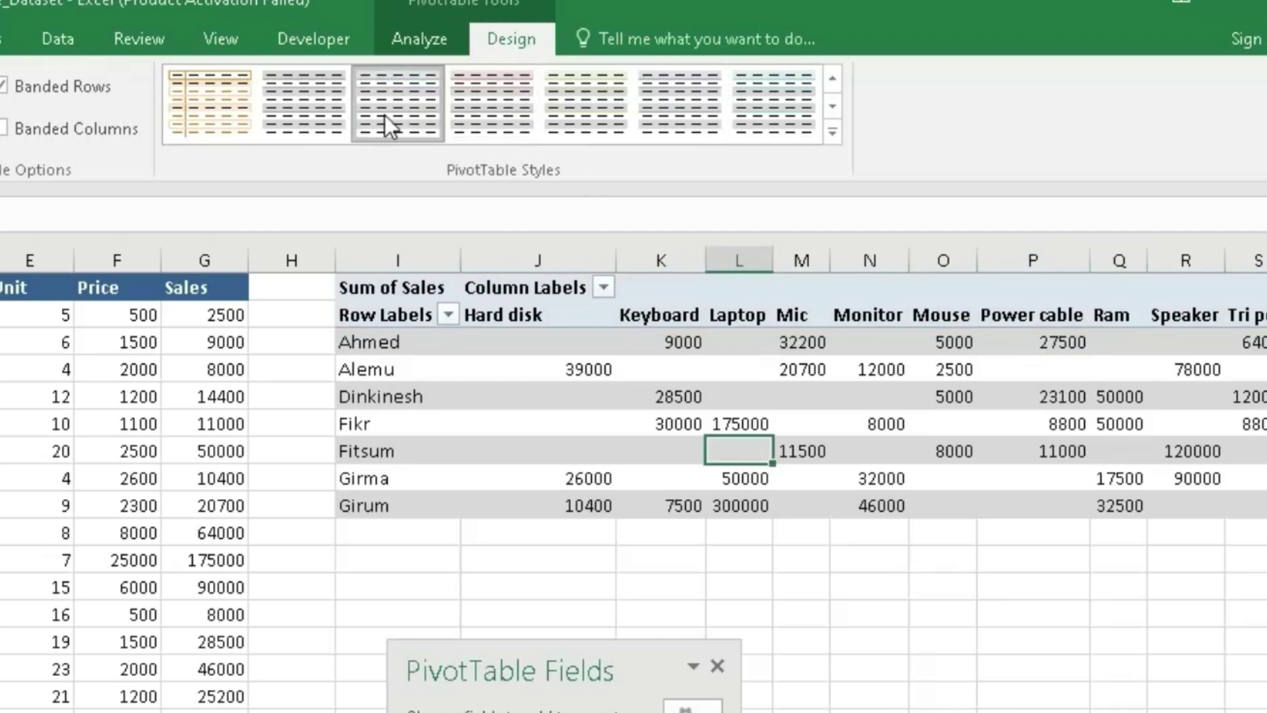
pyautogui.click(240, 120)
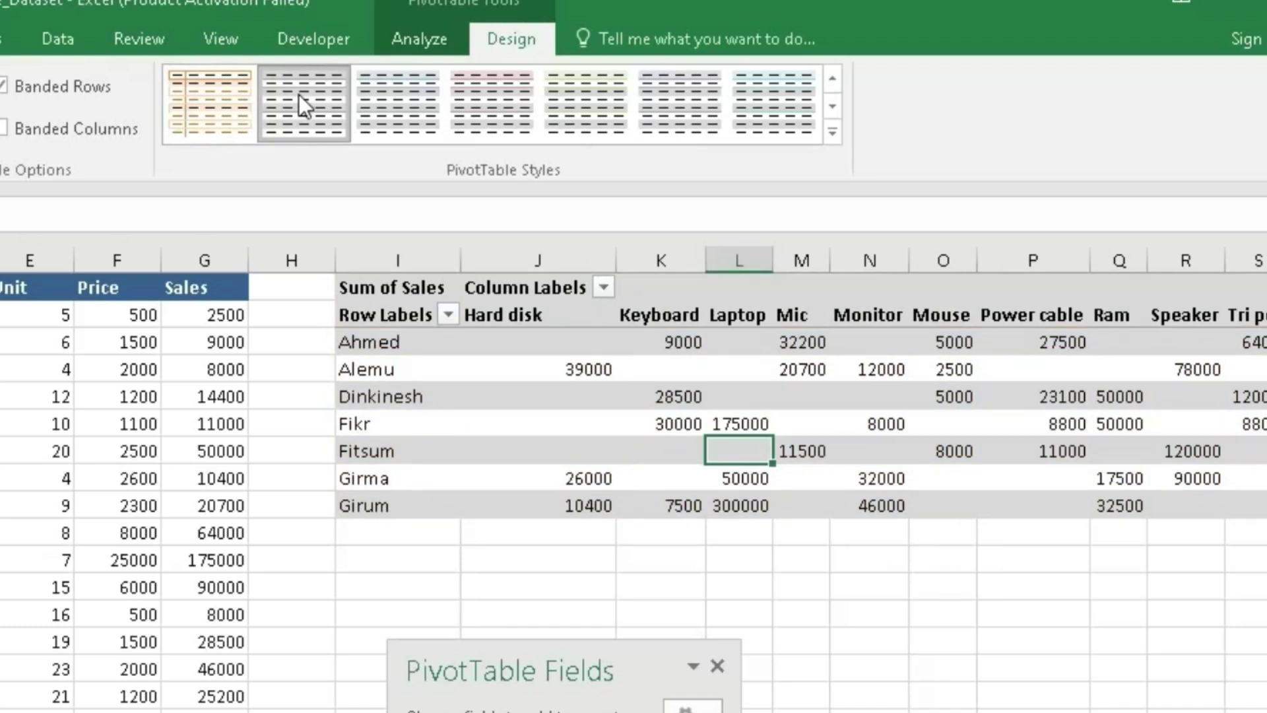
pyautogui.click(298, 94)
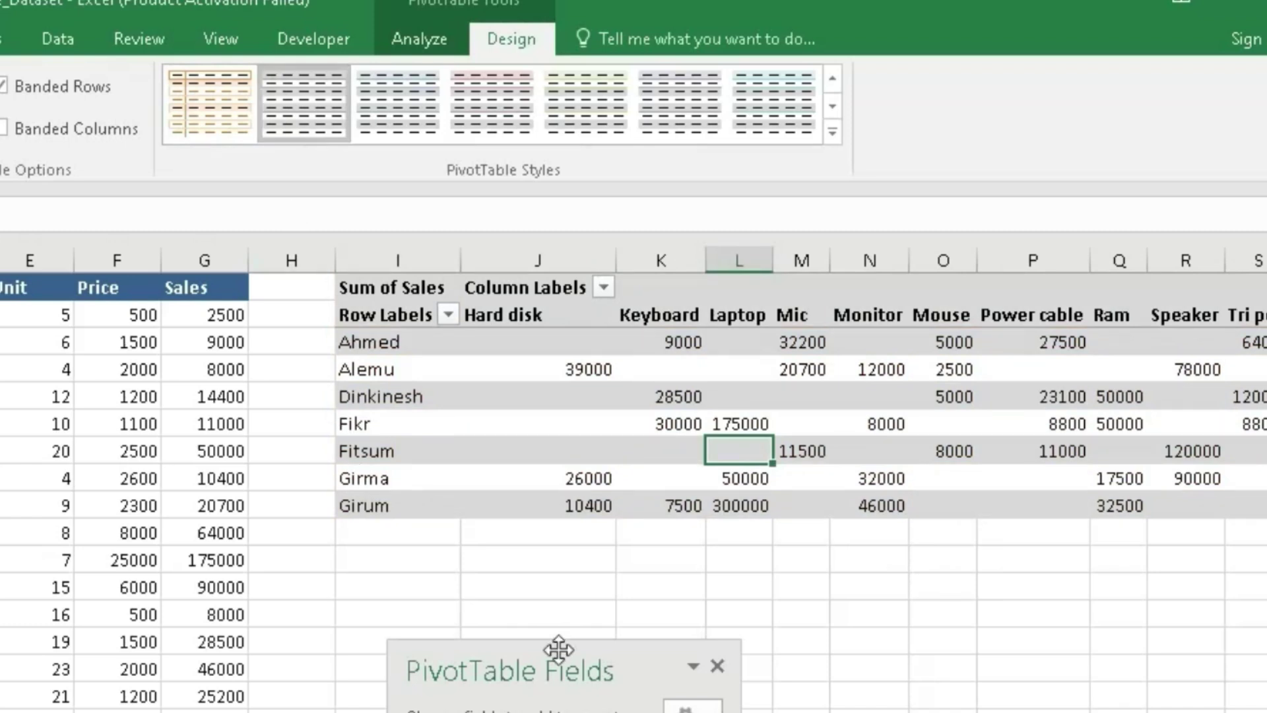
# Replace the Product field with City in the PivotTable's columns area and move the field list clear of the table.
pyautogui.moveTo(535, 673); pyautogui.dragTo(845, 281)
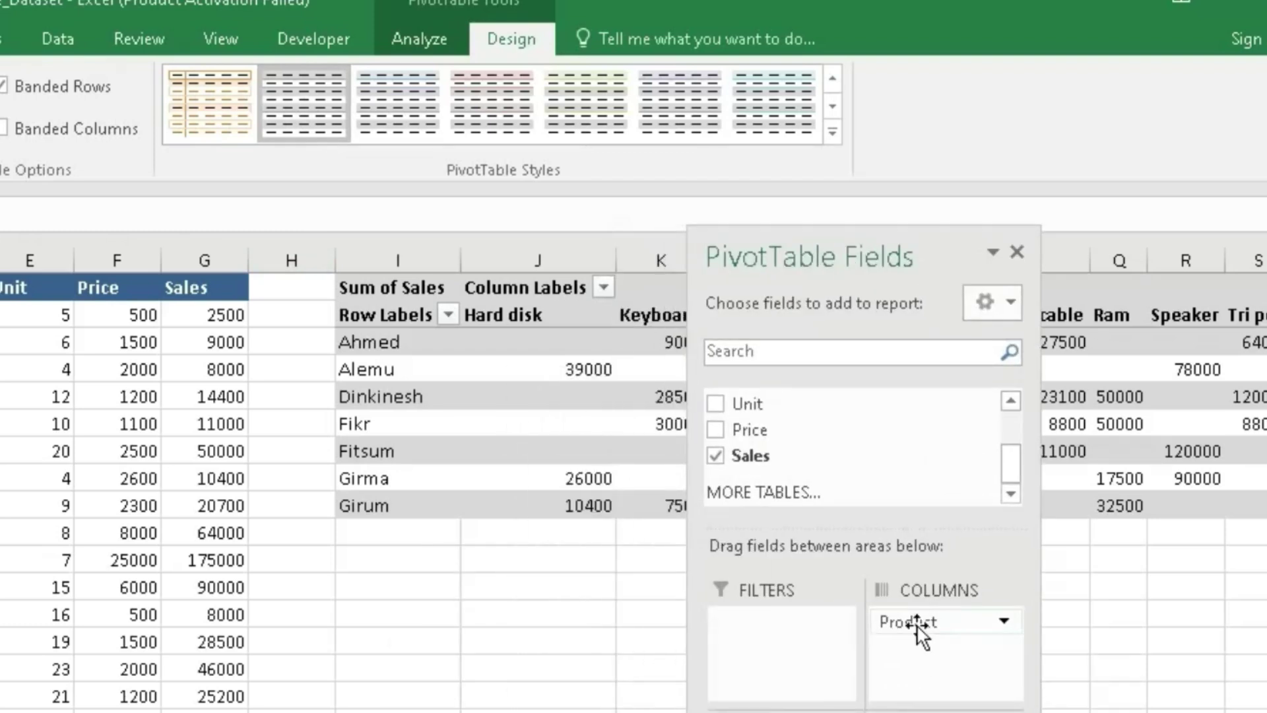
pyautogui.moveTo(918, 624); pyautogui.dragTo(916, 654)
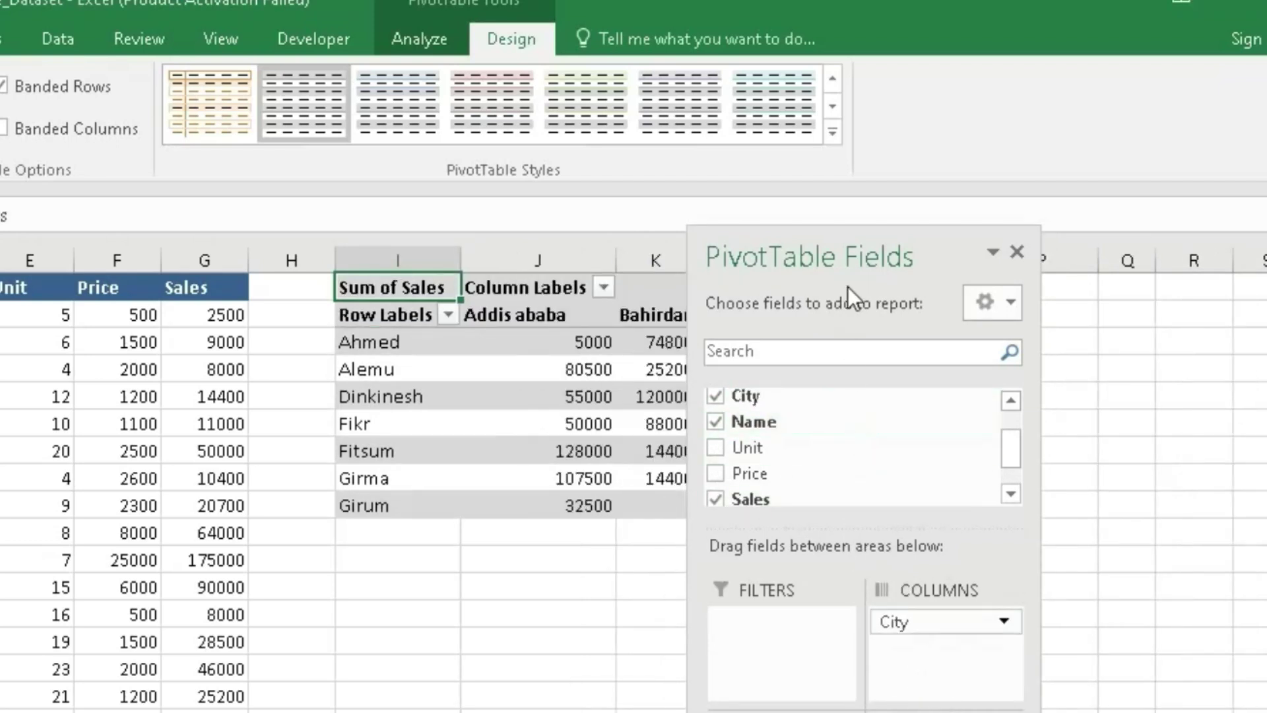
pyautogui.moveTo(838, 257); pyautogui.dragTo(1181, 250)
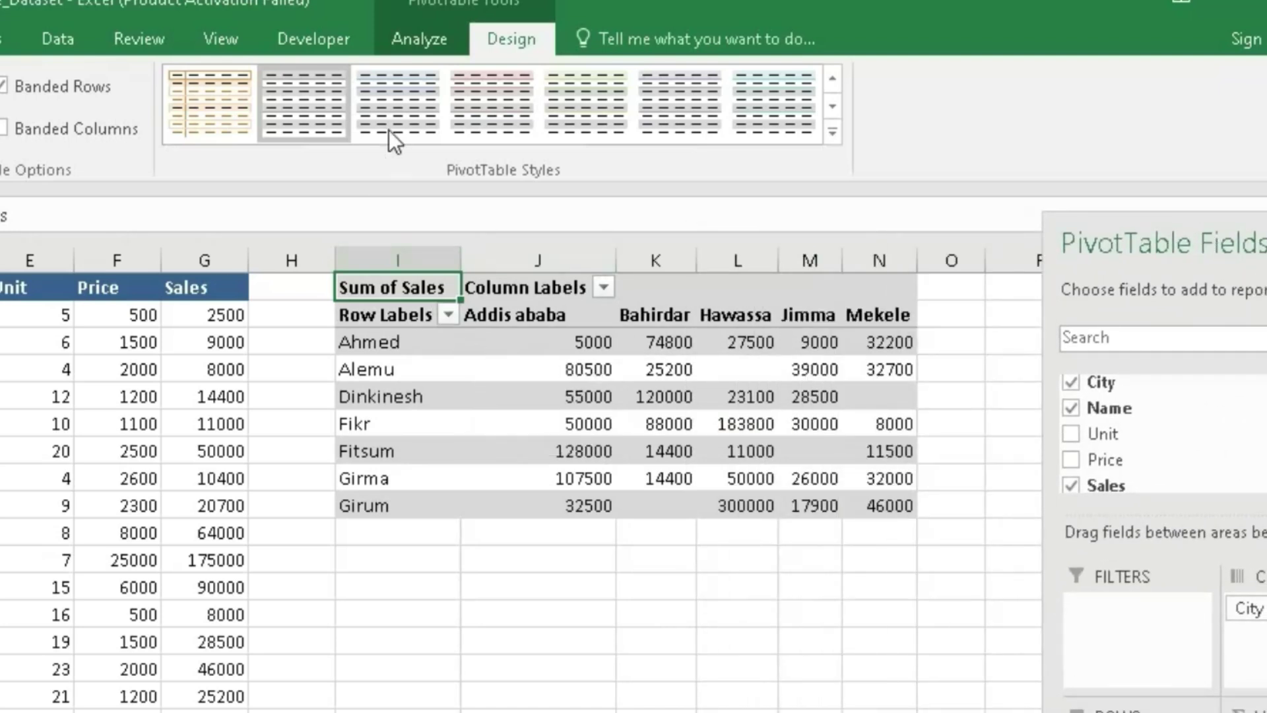
# Compare further PivotTable styles and apply the purple one with cell borders and banded rows.
pyautogui.click(396, 105)
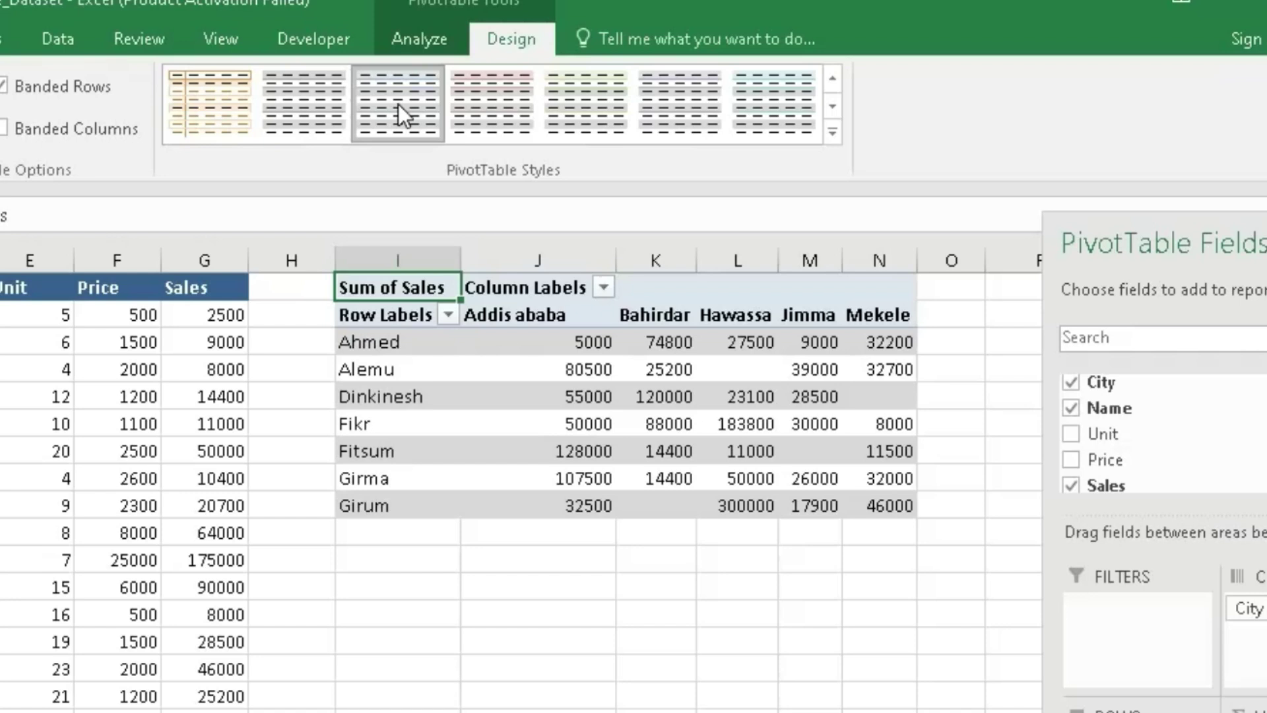
pyautogui.click(691, 98)
pyautogui.click(832, 106)
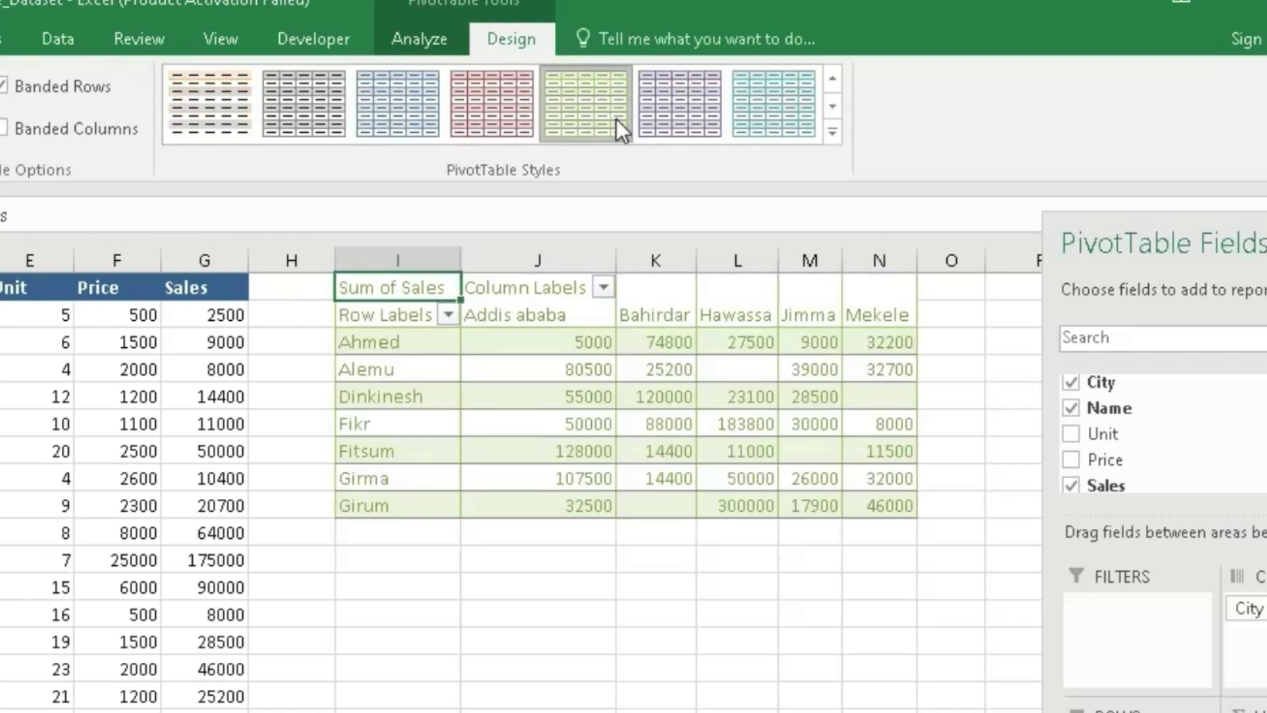
pyautogui.click(699, 111)
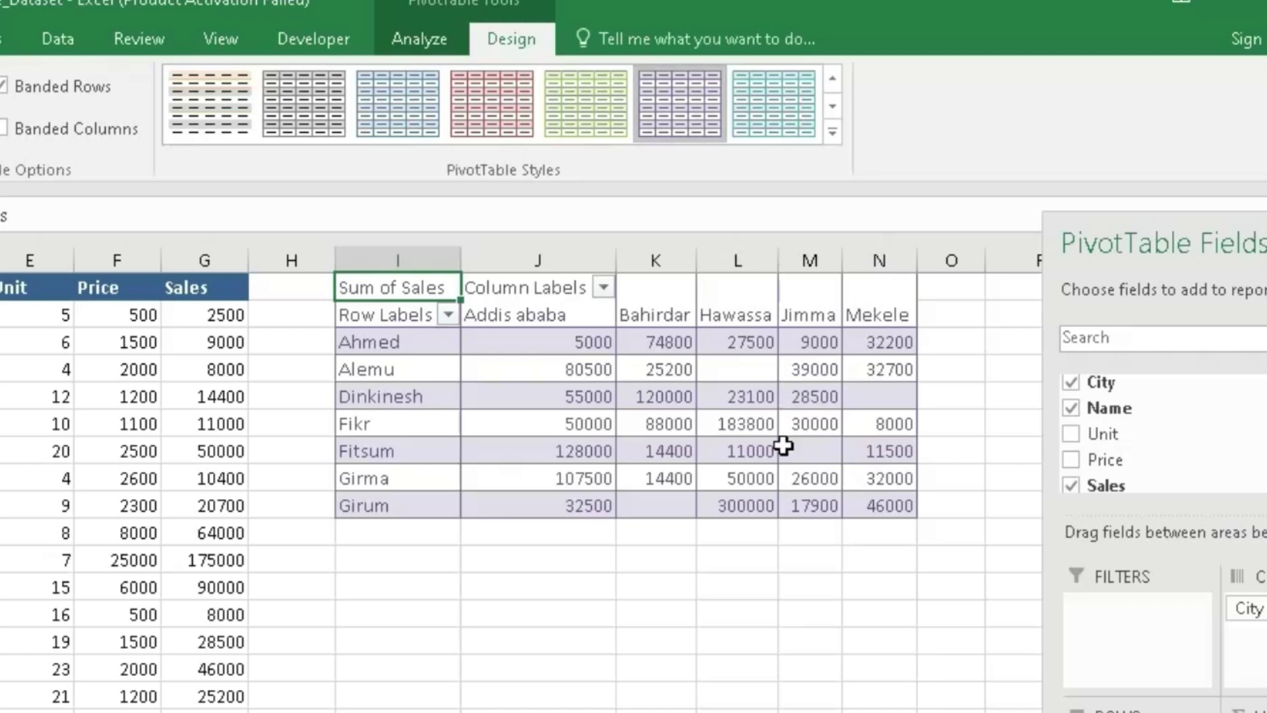
pyautogui.moveTo(779, 444)
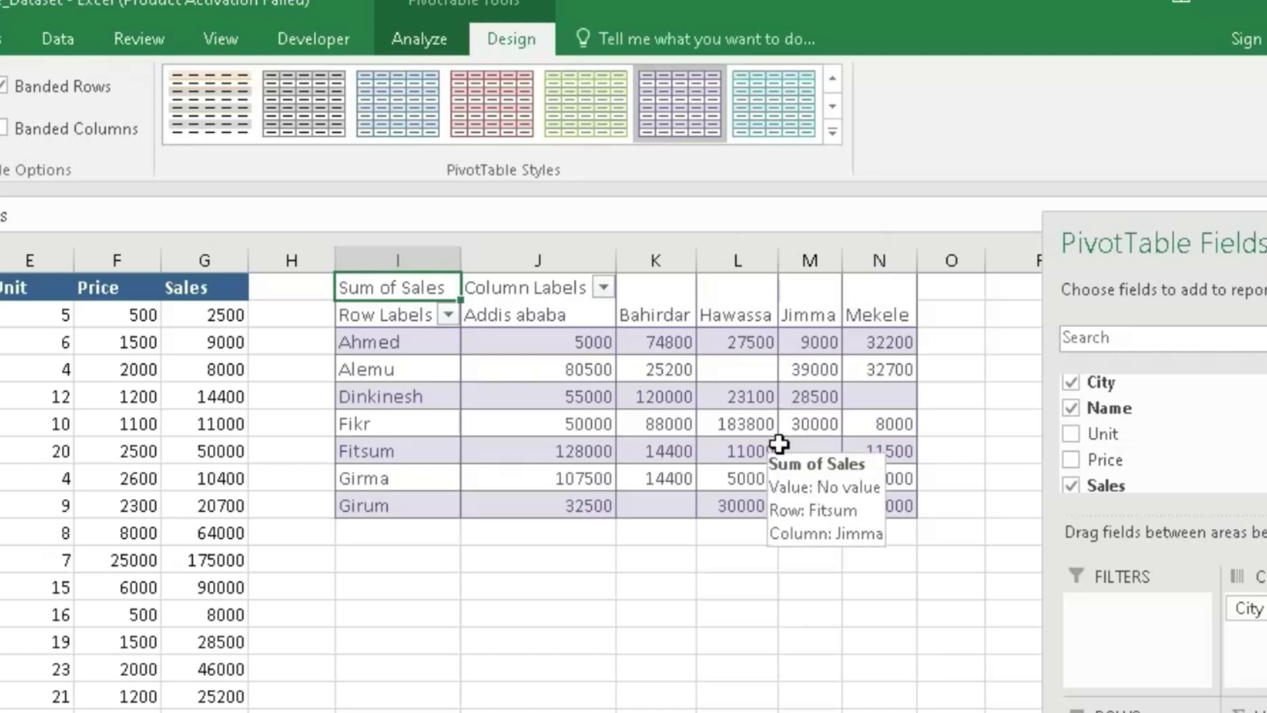
pyautogui.moveTo(462, 374)
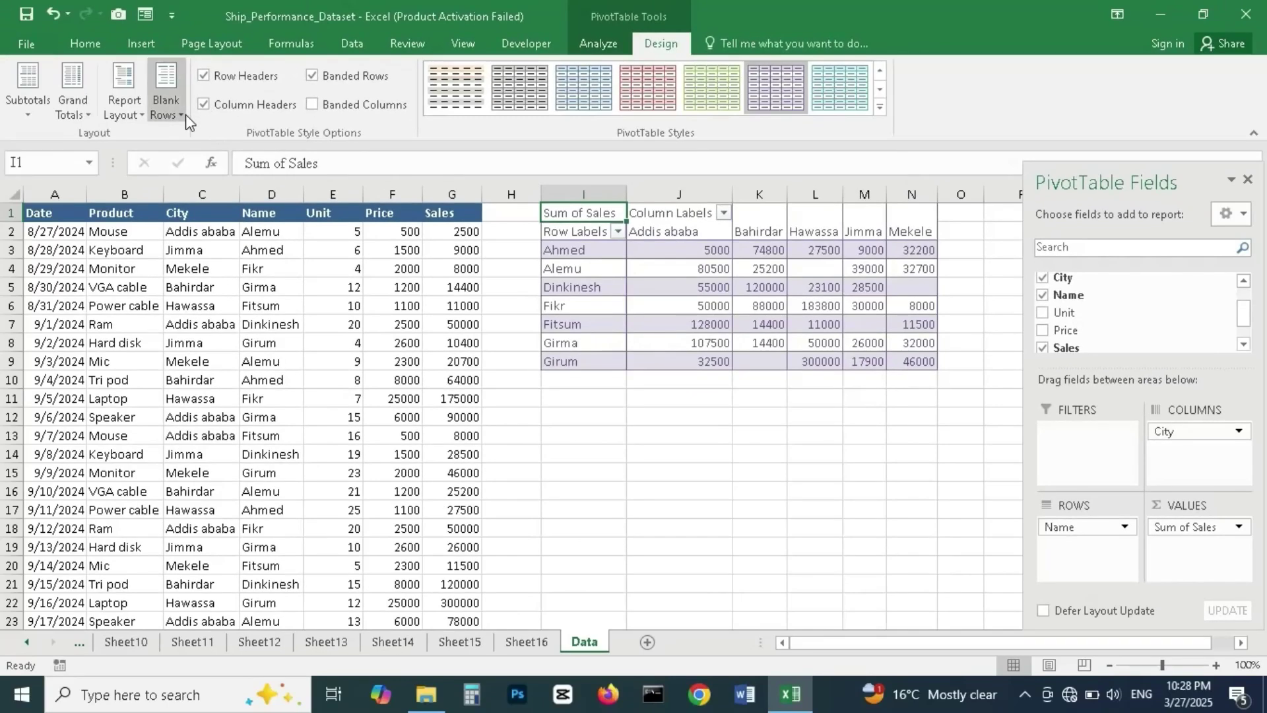
# Change the PivotTable's report layout to Outline Form.
pyautogui.click(185, 114)
pyautogui.click(142, 117)
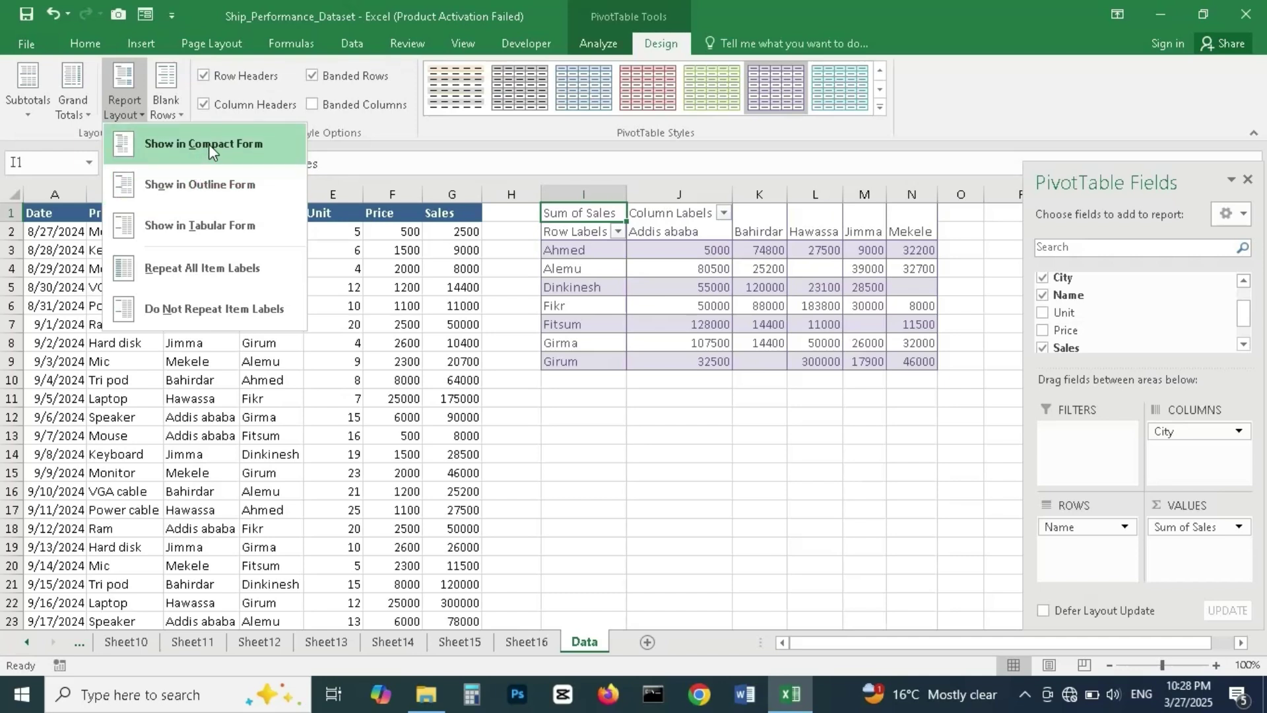
pyautogui.click(196, 185)
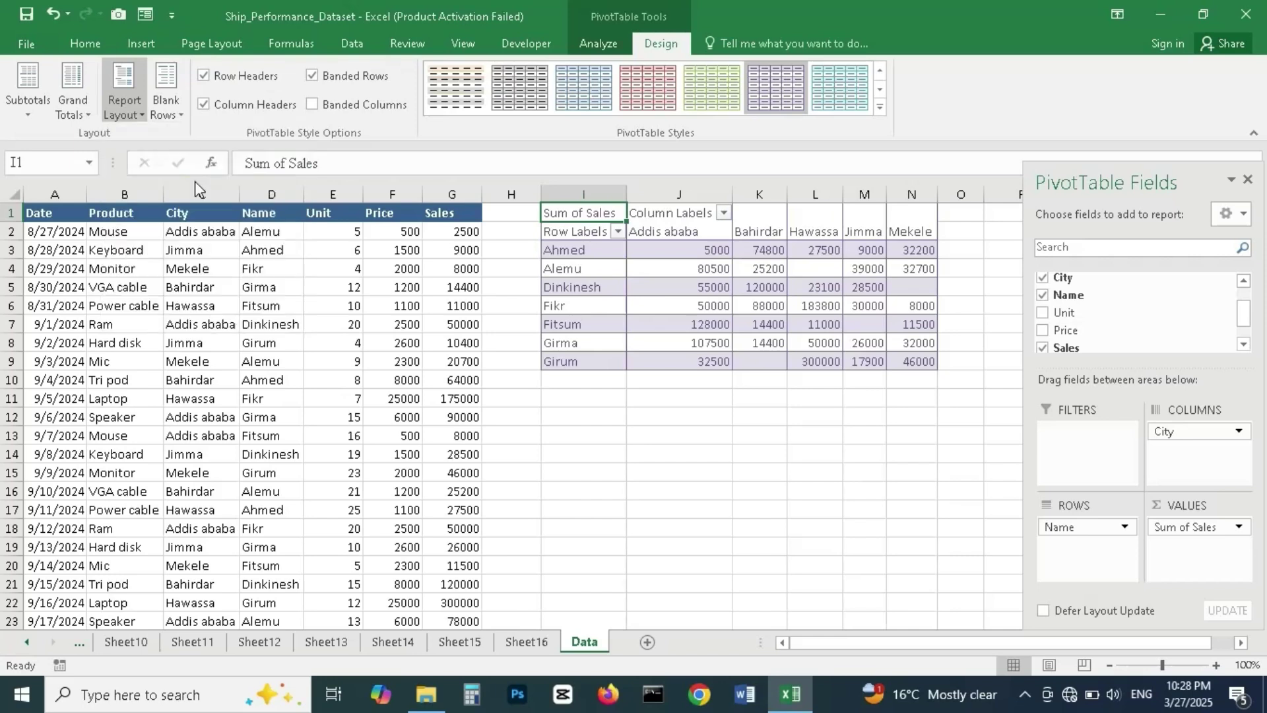
pyautogui.click(645, 349)
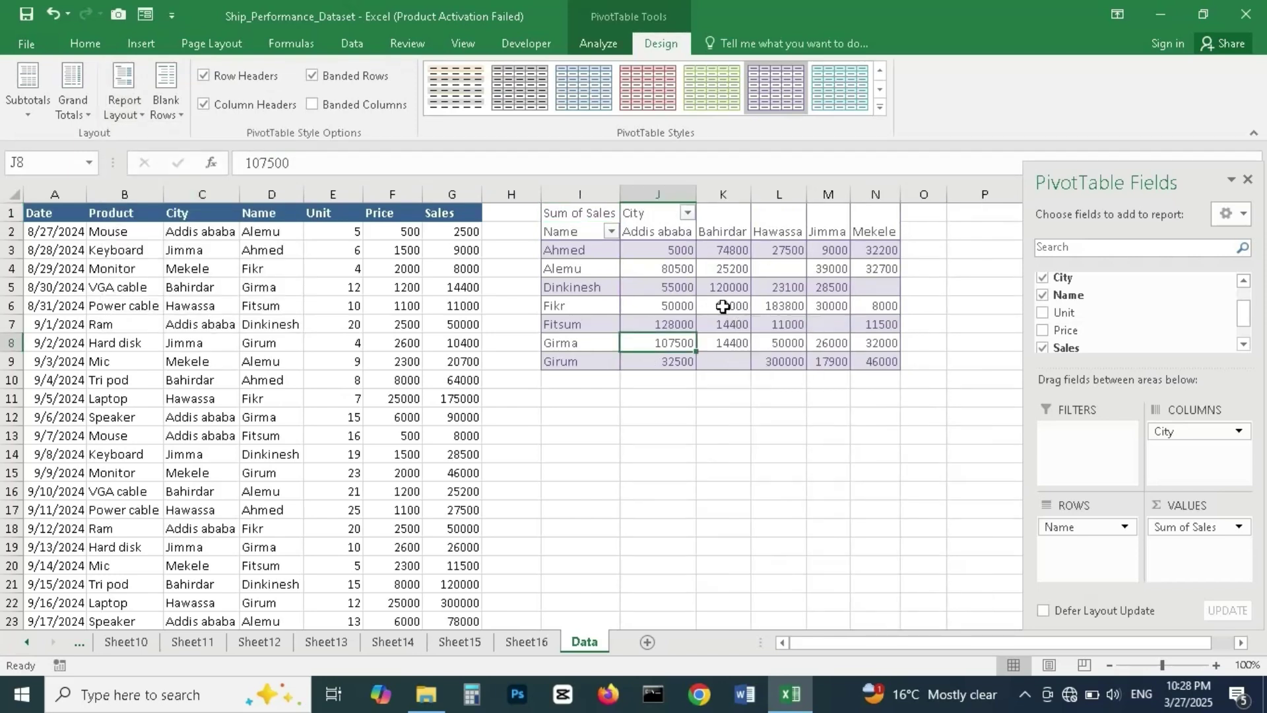
# Open the Sum of Sales field's number format and choose Number with 0 decimal places and the 1000 separator.
pyautogui.click(672, 254)
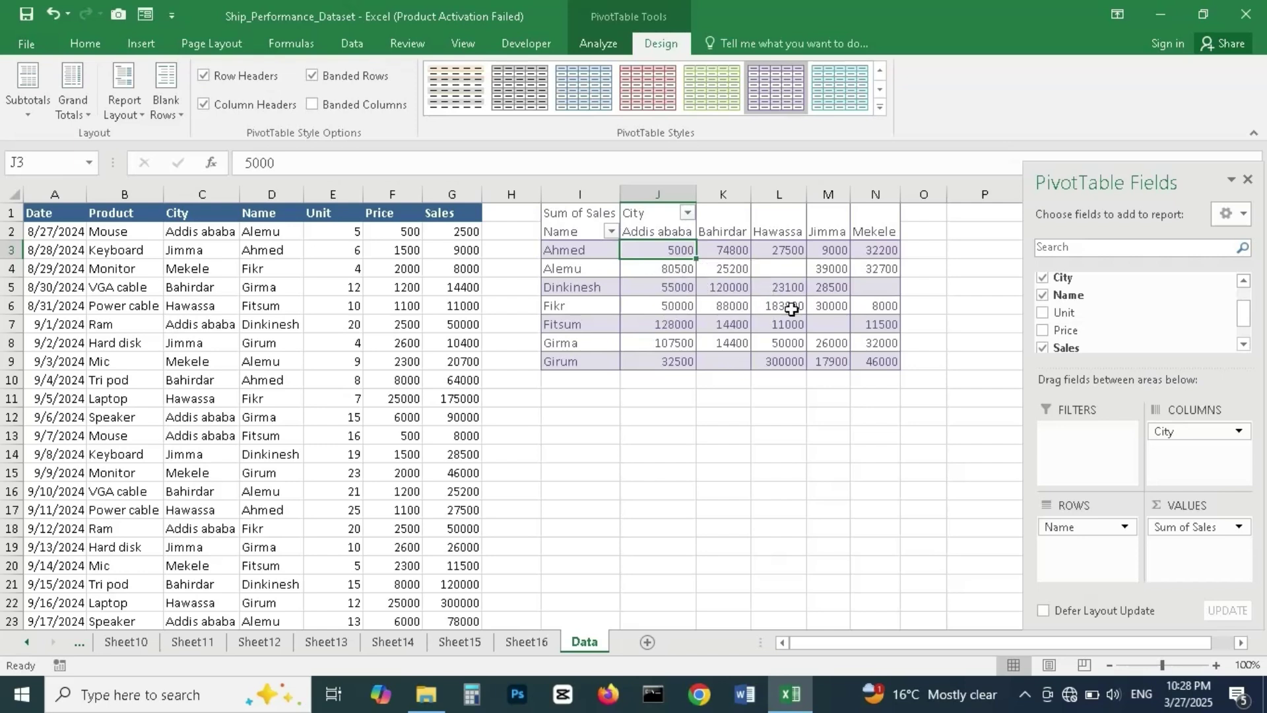
pyautogui.moveTo(682, 267)
pyautogui.click(1241, 528)
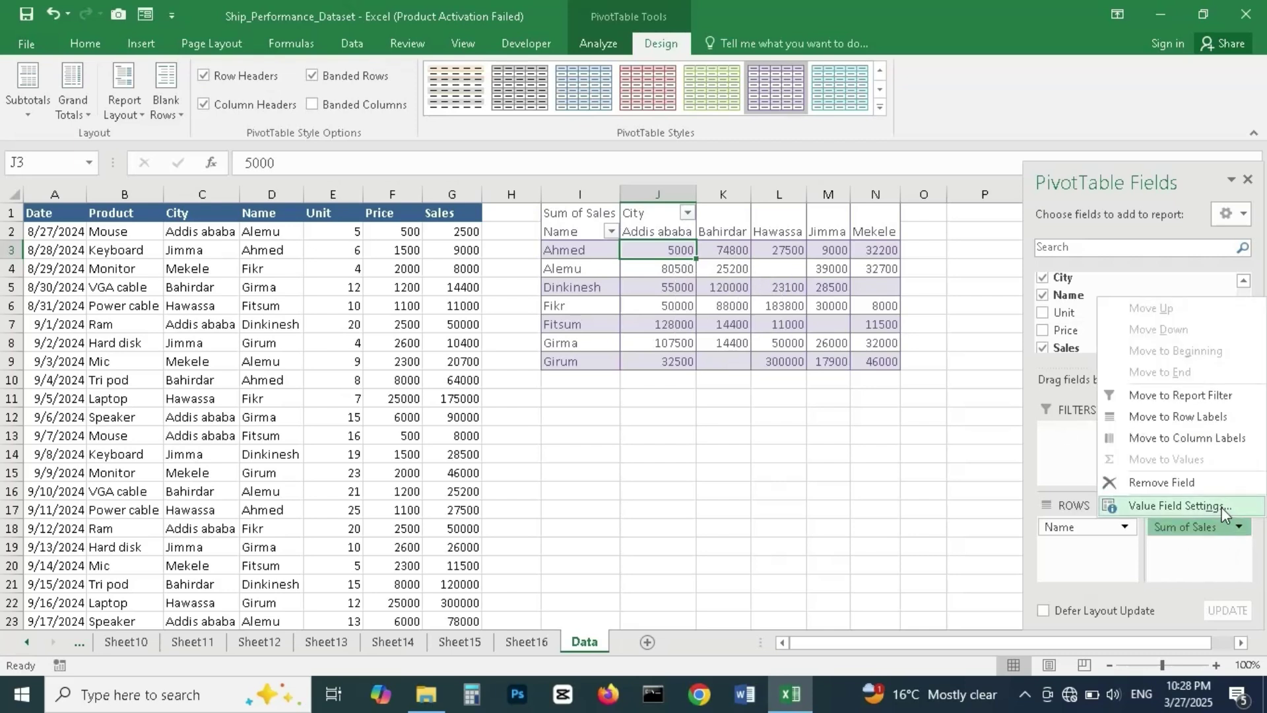
pyautogui.click(1180, 506)
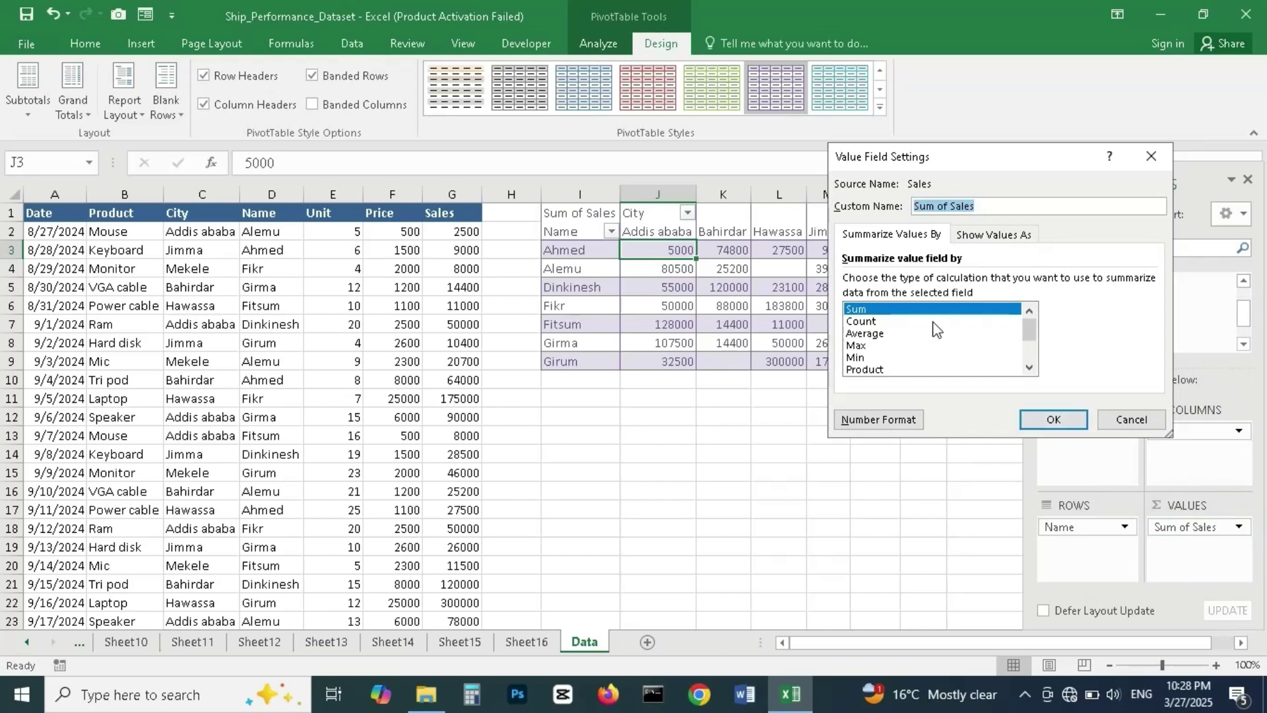
pyautogui.click(898, 420)
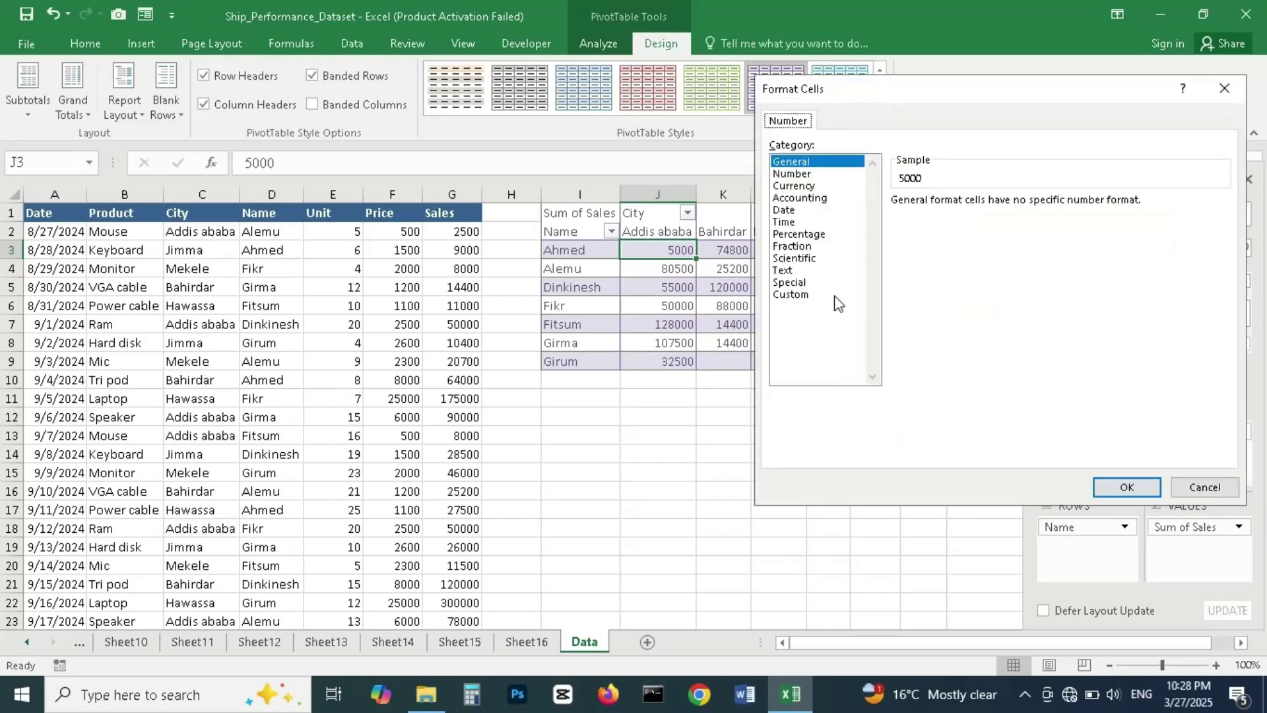
pyautogui.click(800, 174)
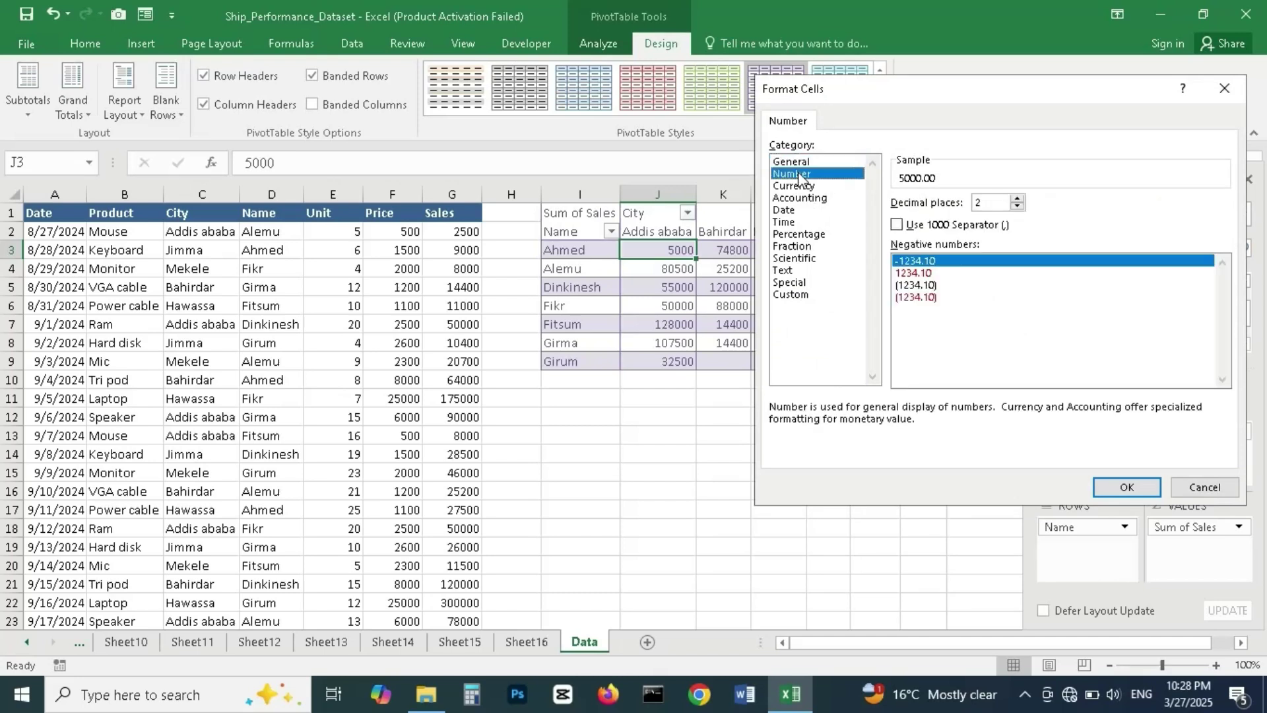
pyautogui.doubleClick(1017, 207)
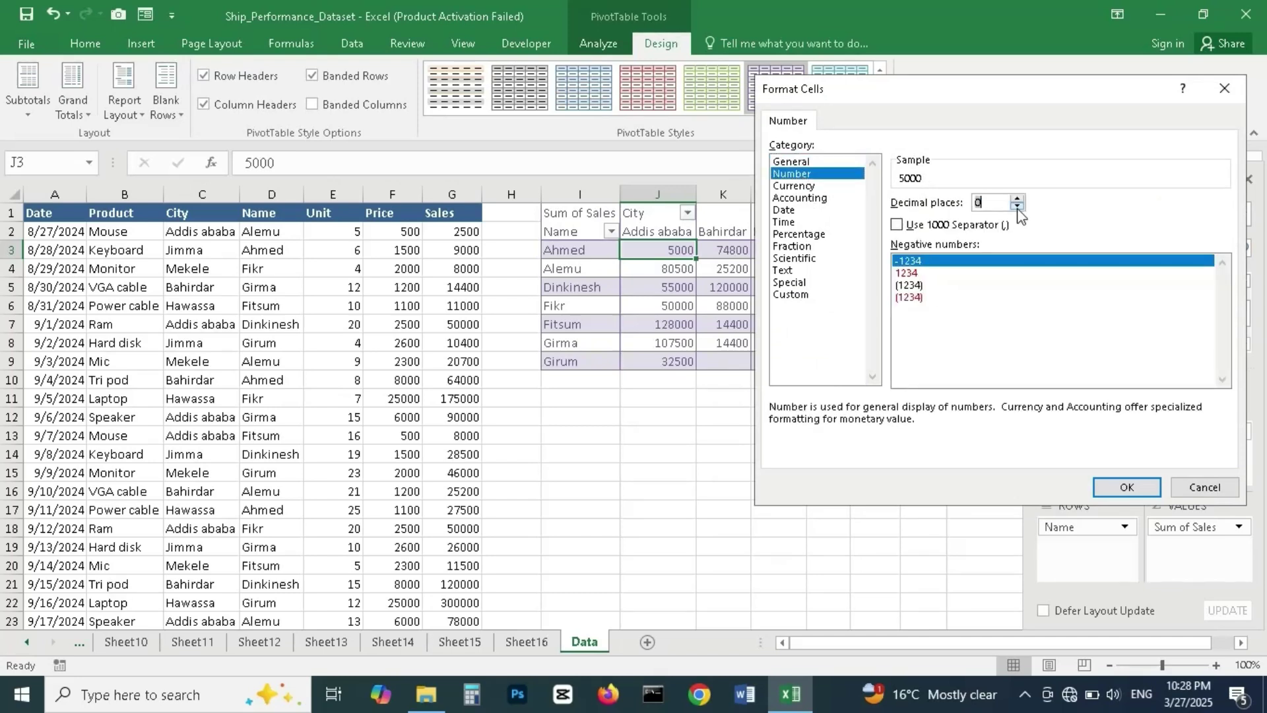
pyautogui.click(897, 225)
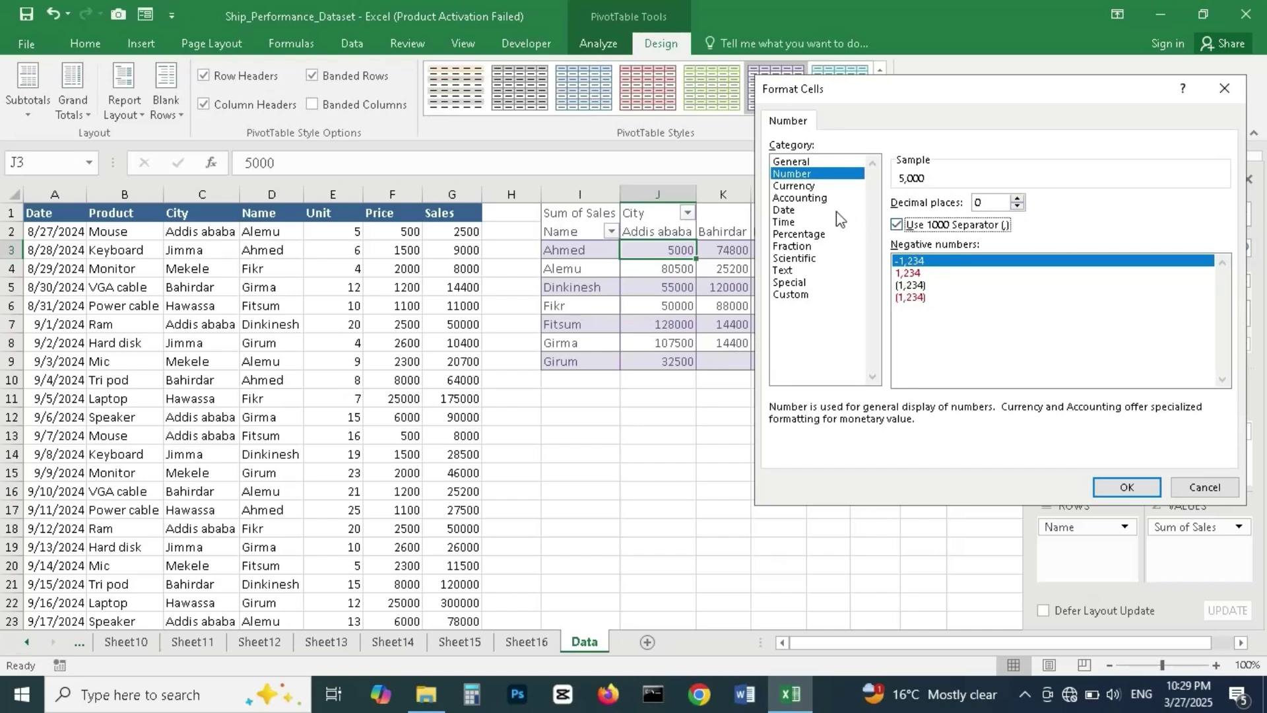
# Switch the Sum of Sales number format to Currency with the $ symbol and red negative numbers, and apply it to the PivotTable.
pyautogui.click(810, 188)
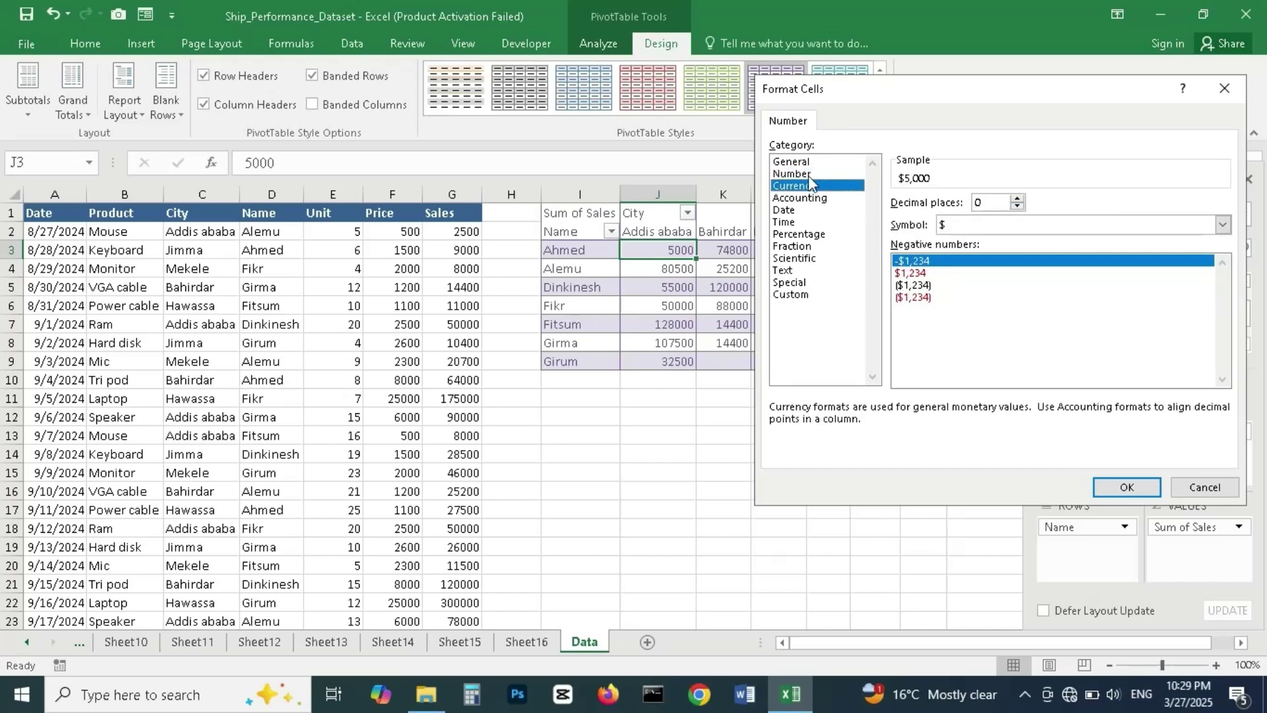
pyautogui.click(809, 176)
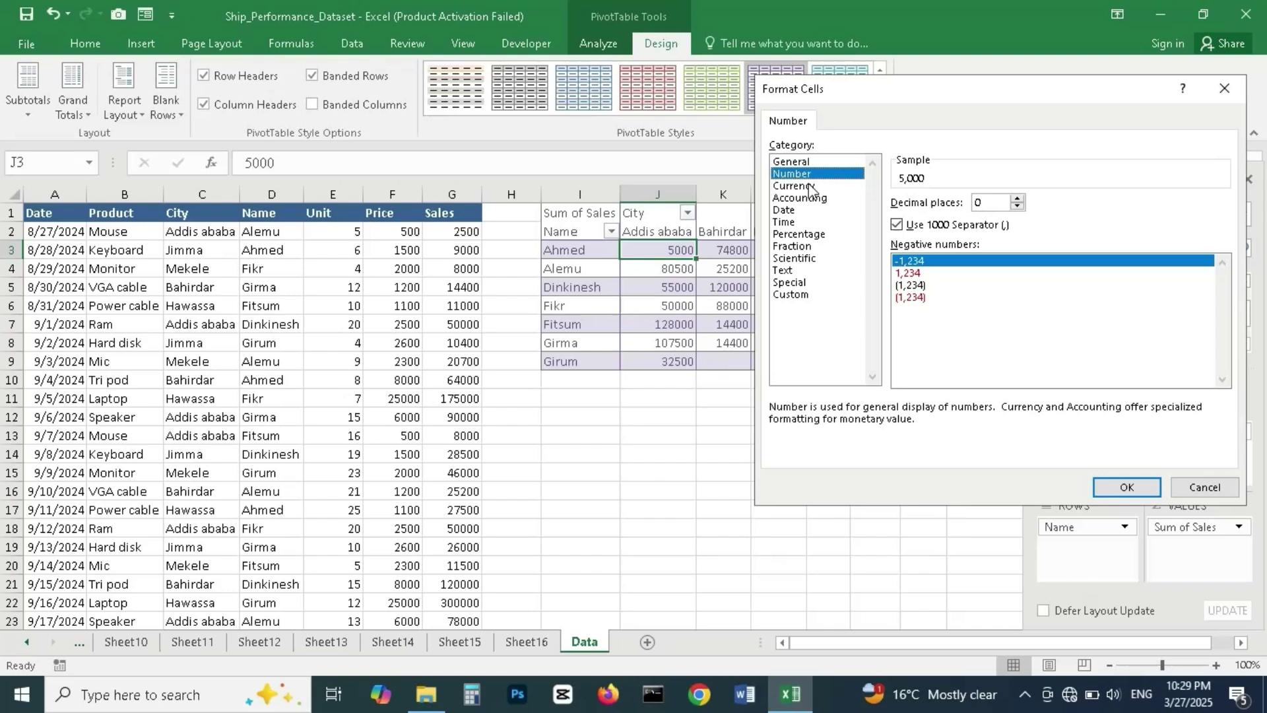
pyautogui.click(812, 188)
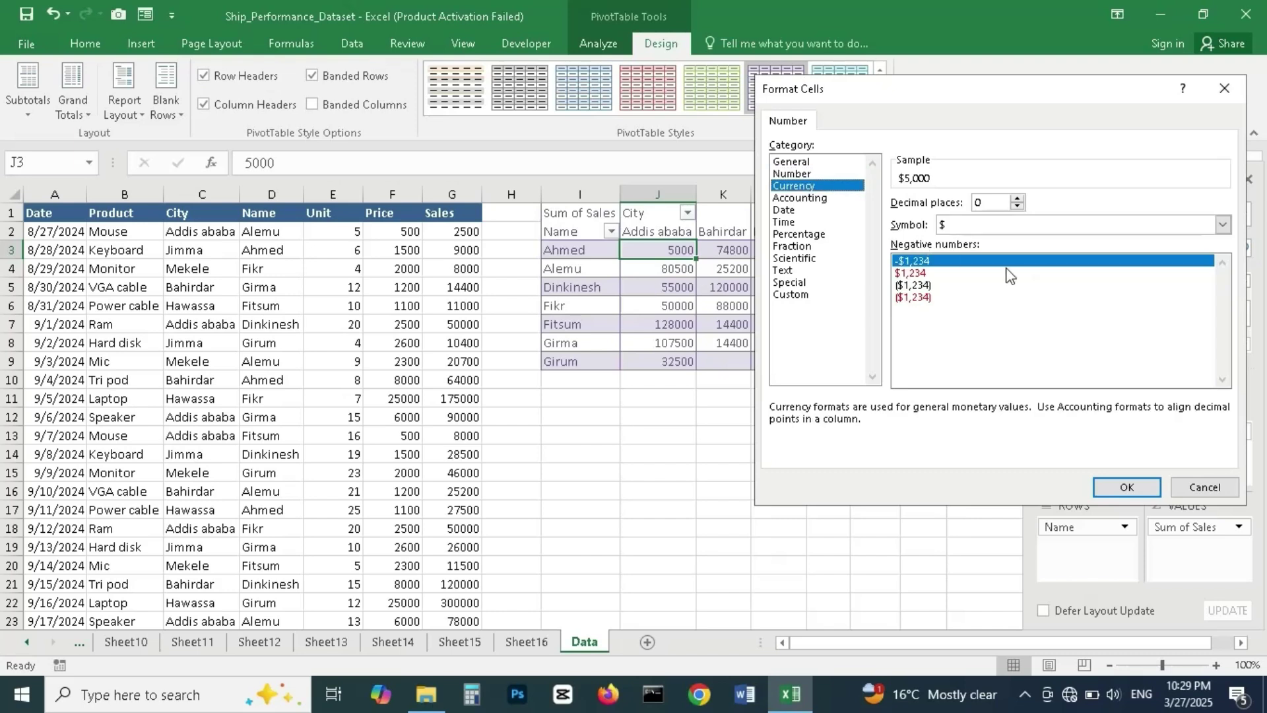
pyautogui.click(957, 274)
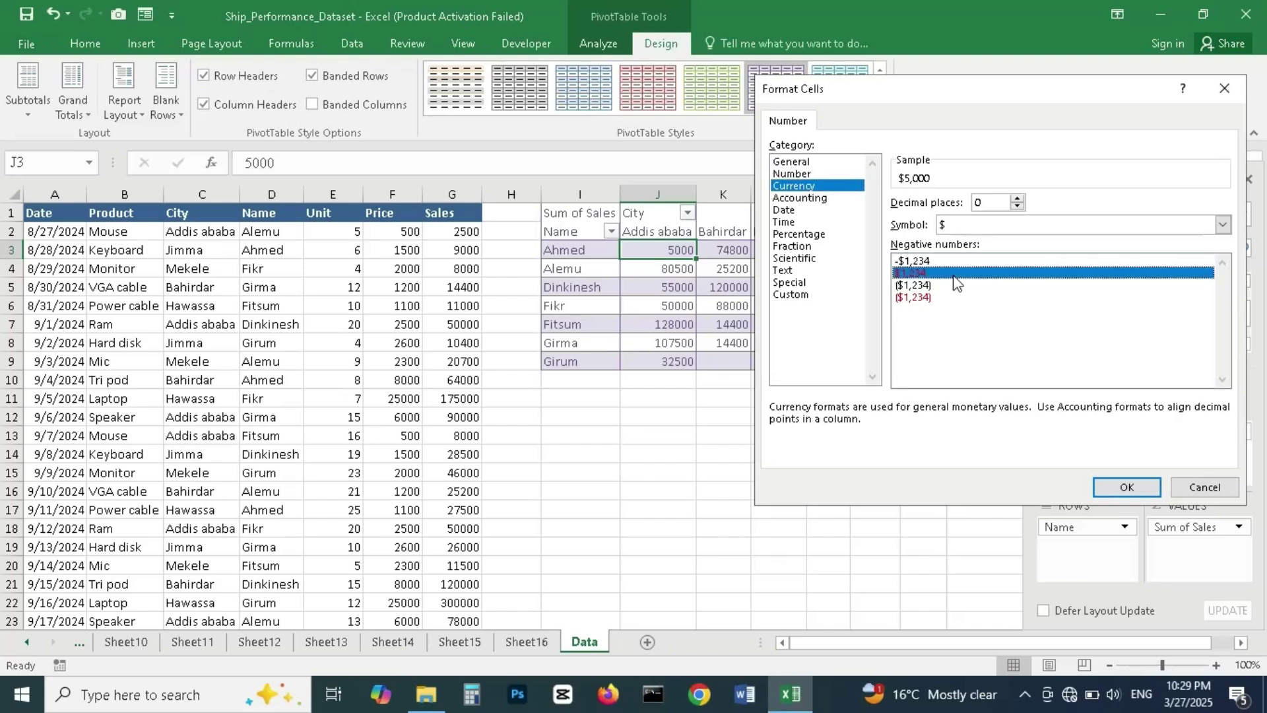
pyautogui.click(1129, 489)
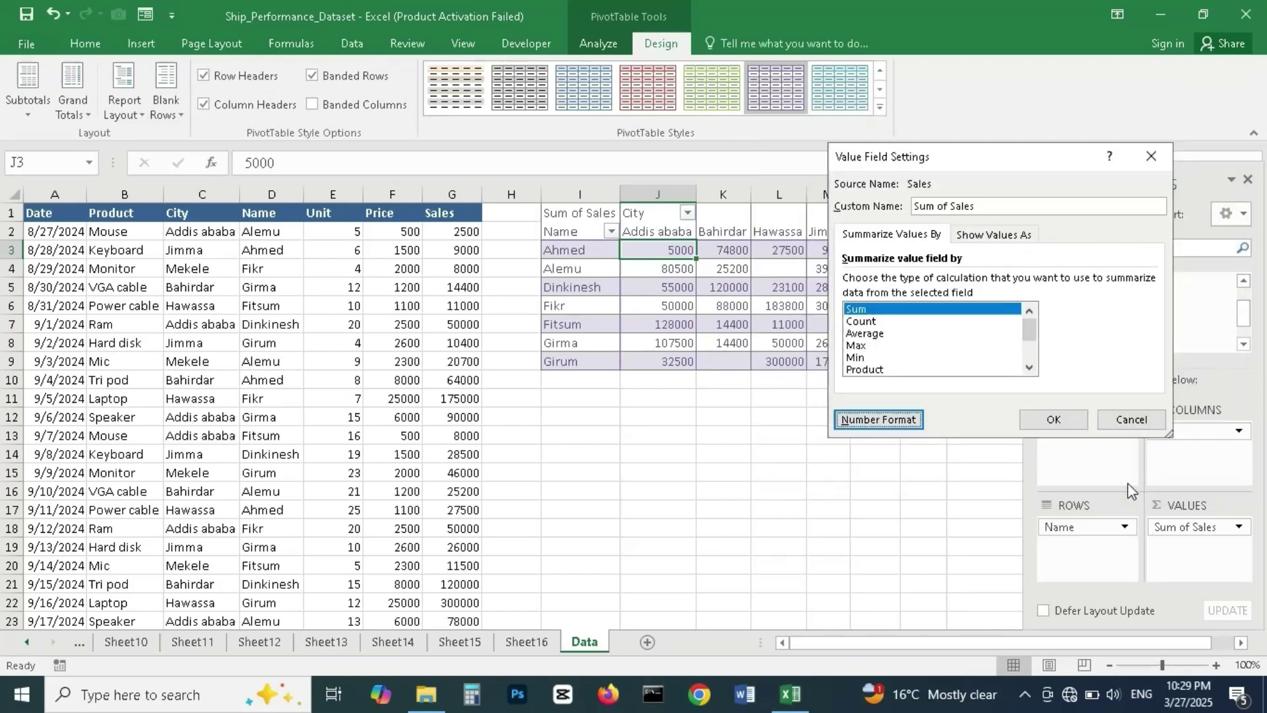
pyautogui.click(1063, 421)
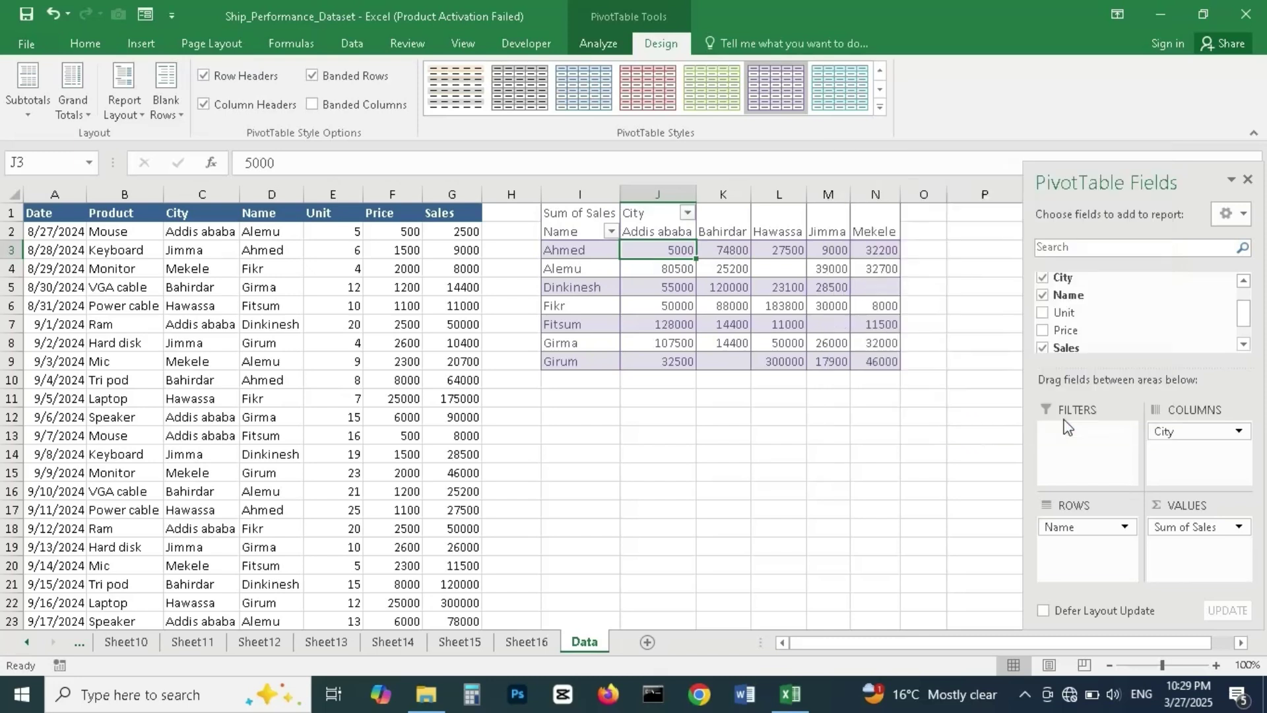
pyautogui.click(797, 320)
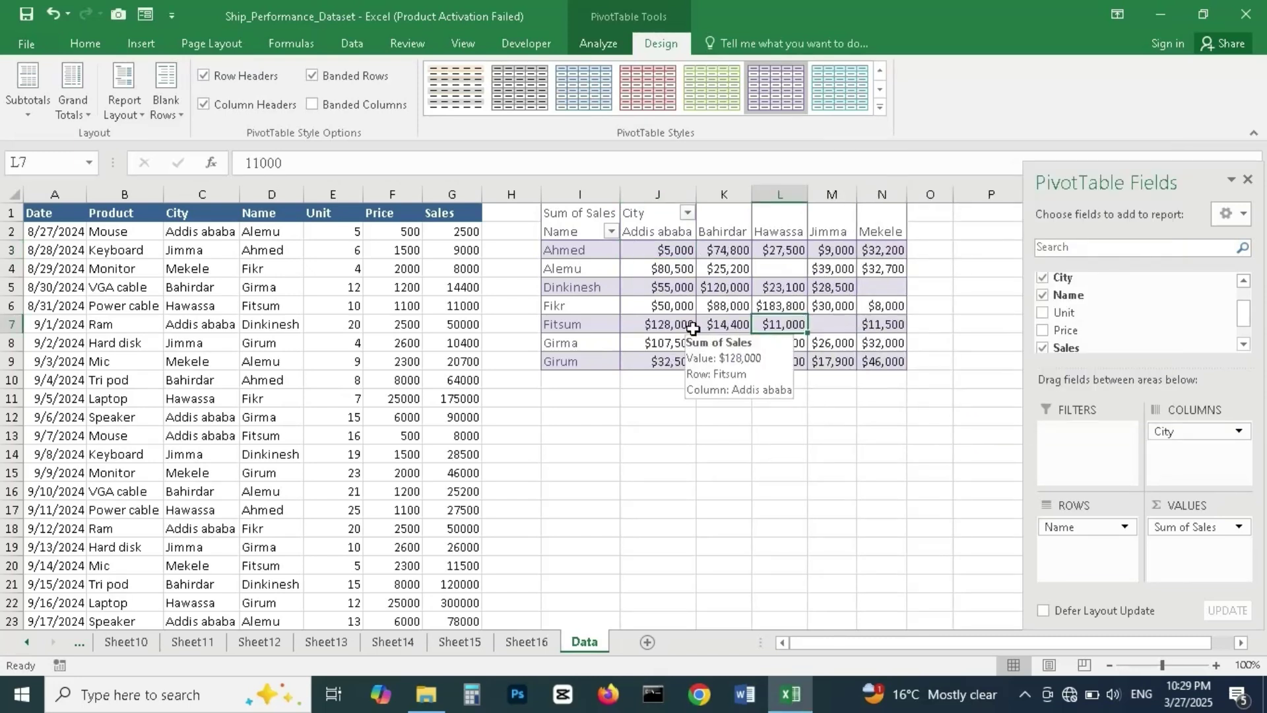
pyautogui.click(880, 433)
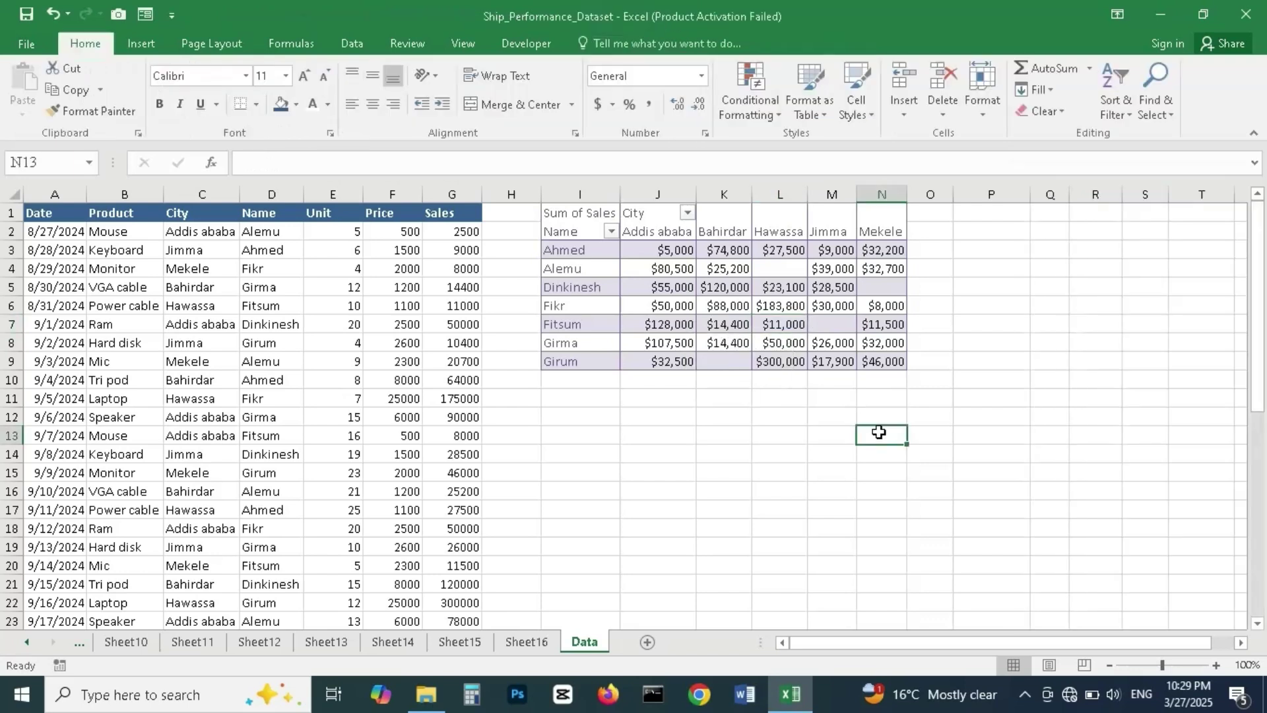